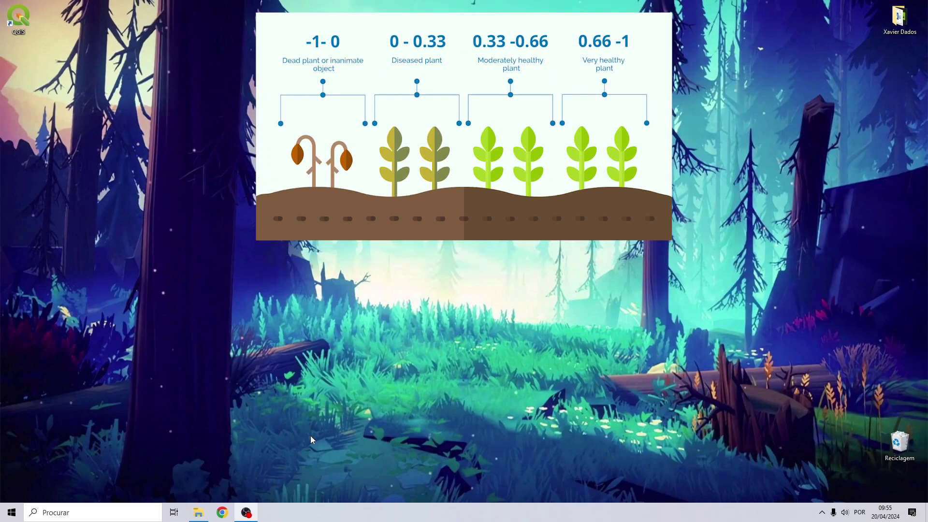
# Launch Brave from the Start menu and search for 'copernicus data space ecossystem'.
pyautogui.click(12, 513)
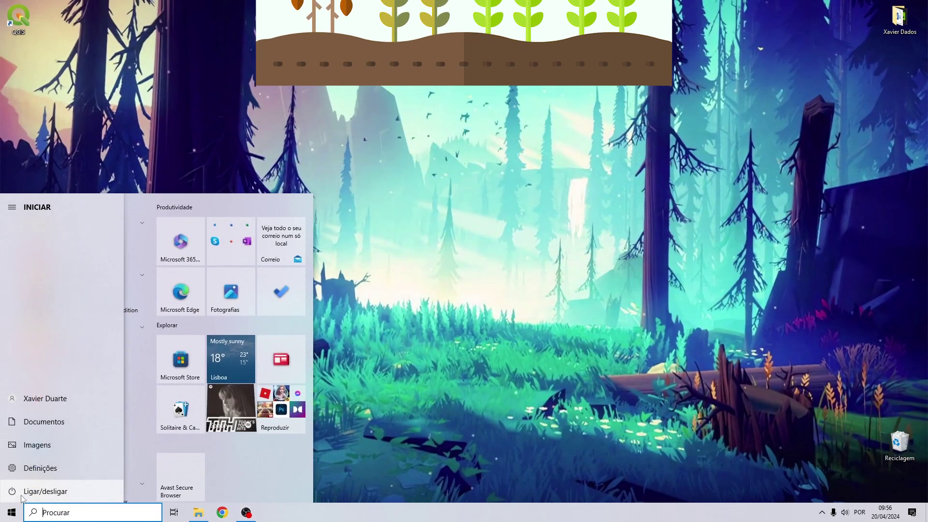
pyautogui.write('brave')
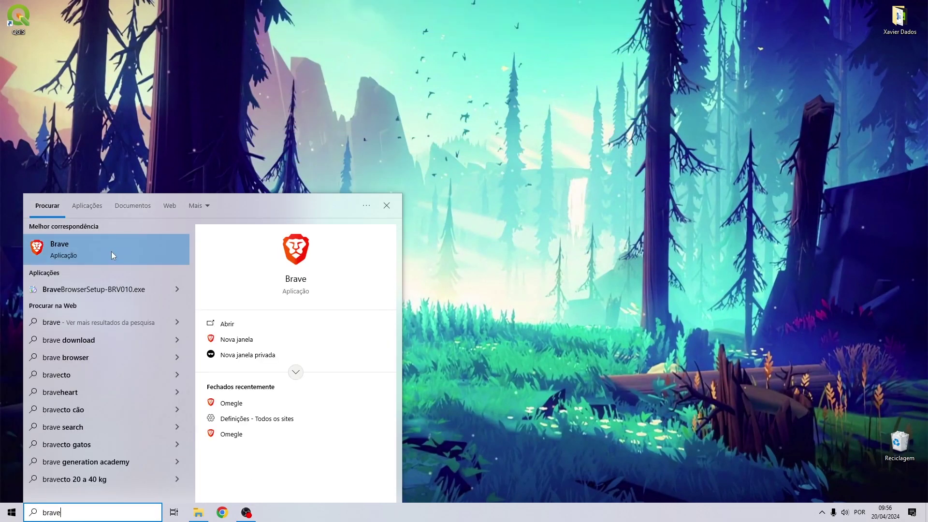
pyautogui.click(111, 252)
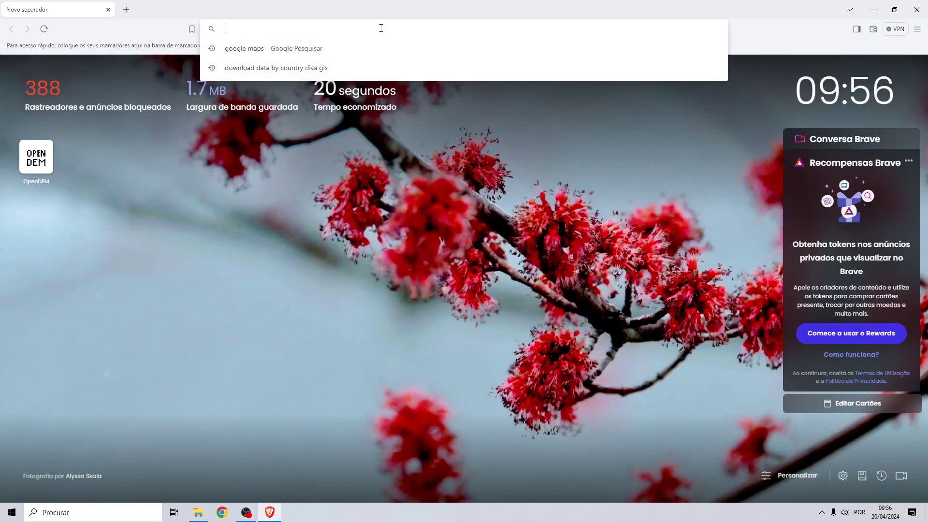
pyautogui.write('copernicus da')
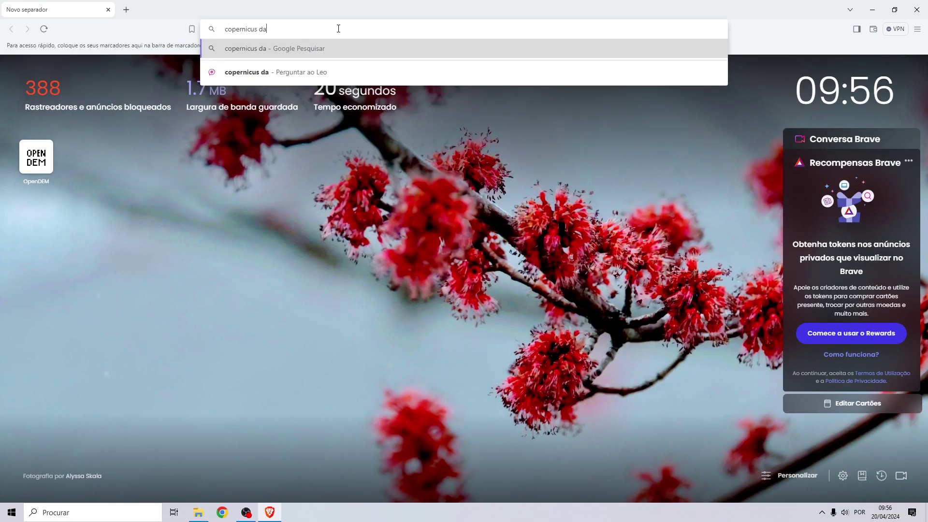
pyautogui.write('ta space ecossyste')
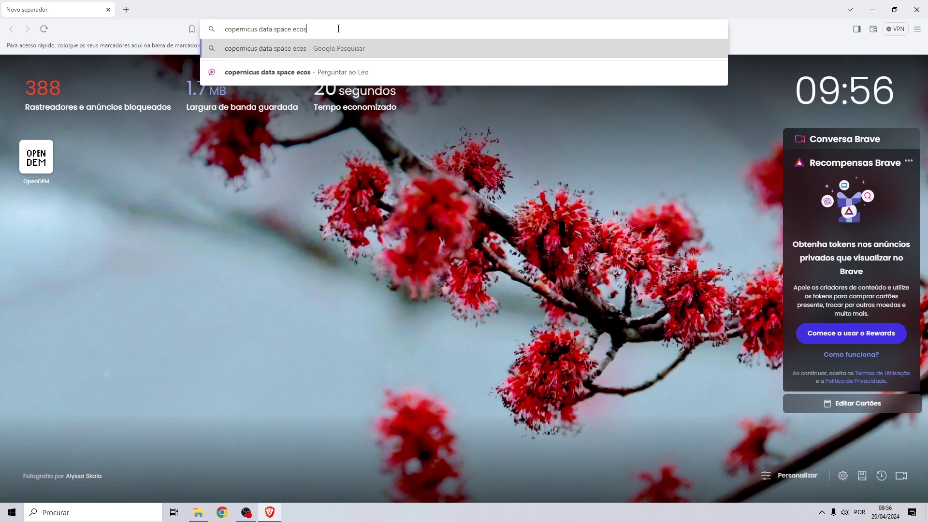
pyautogui.write('m')
pyautogui.press('Return')
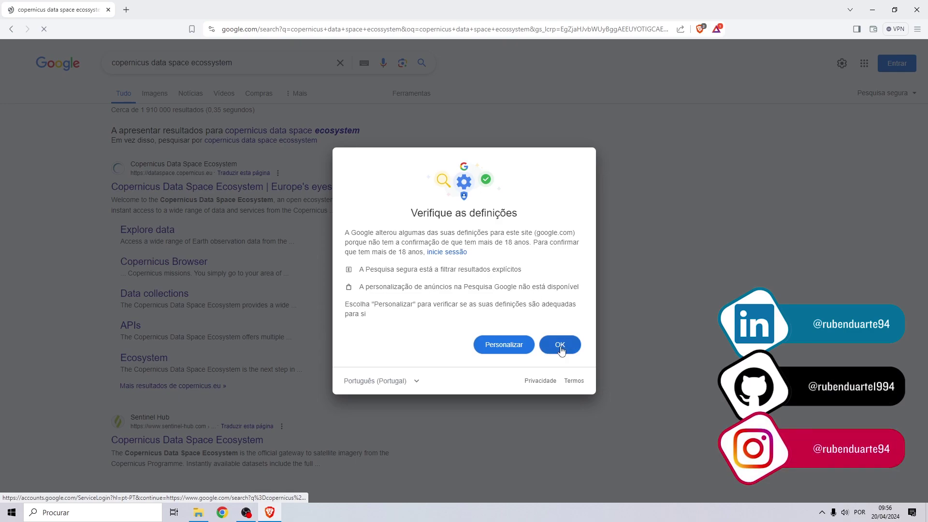
# Dismiss the Google notice, open the Copernicus Data Space Ecosystem site and go to sign-in.
pyautogui.click(560, 345)
pyautogui.click(192, 188)
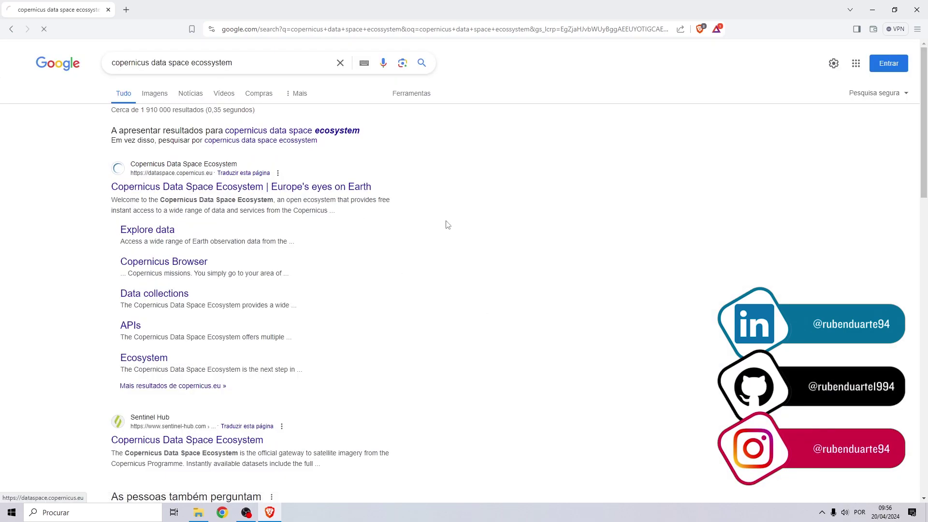
pyautogui.click(710, 49)
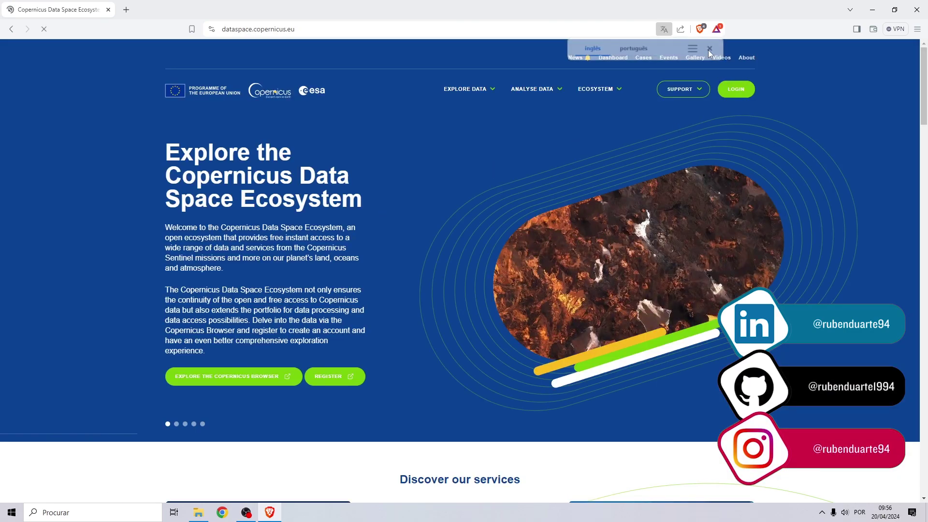
pyautogui.click(736, 92)
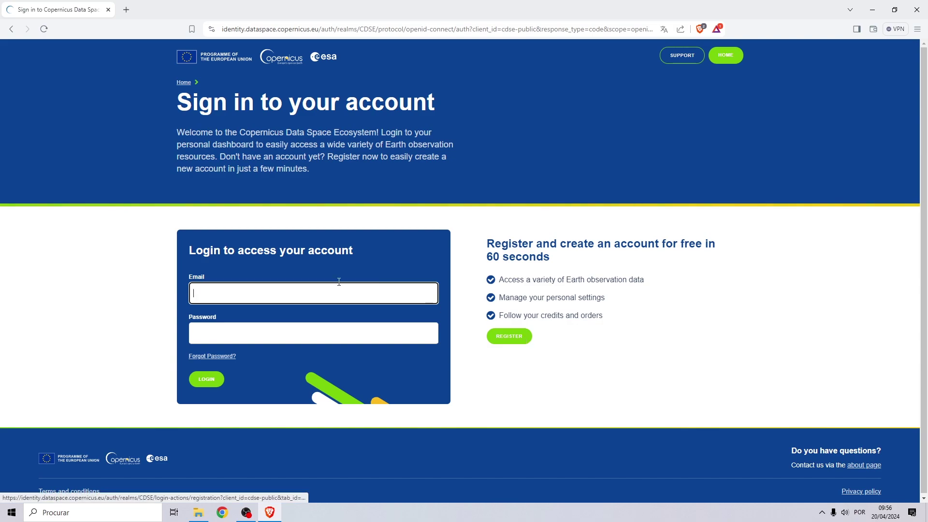
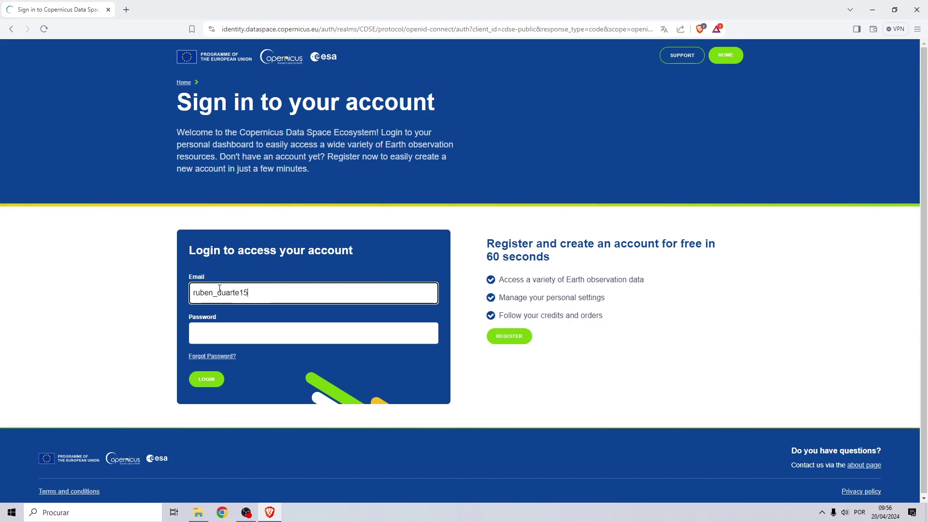
# Sign in with the account e-mail address and password.
pyautogui.press('Tab')
pyautogui.write('***********')
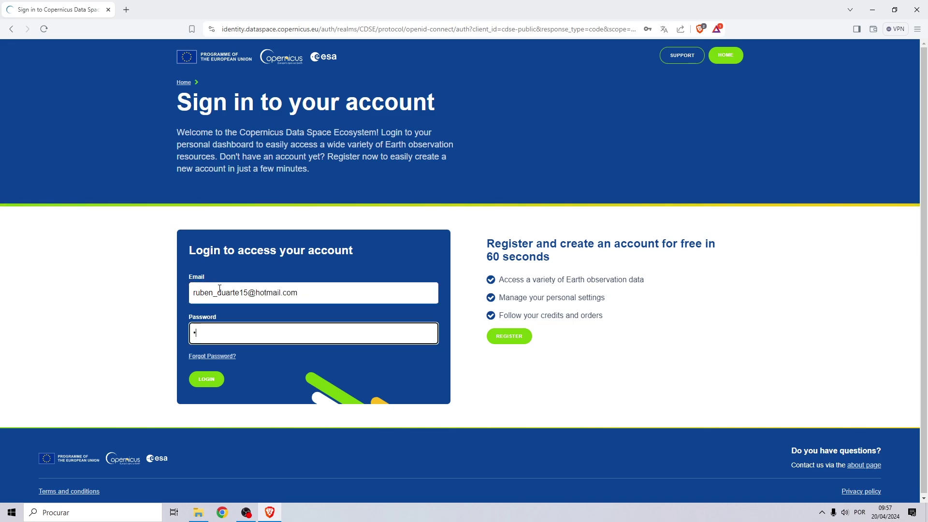
pyautogui.write('*********')
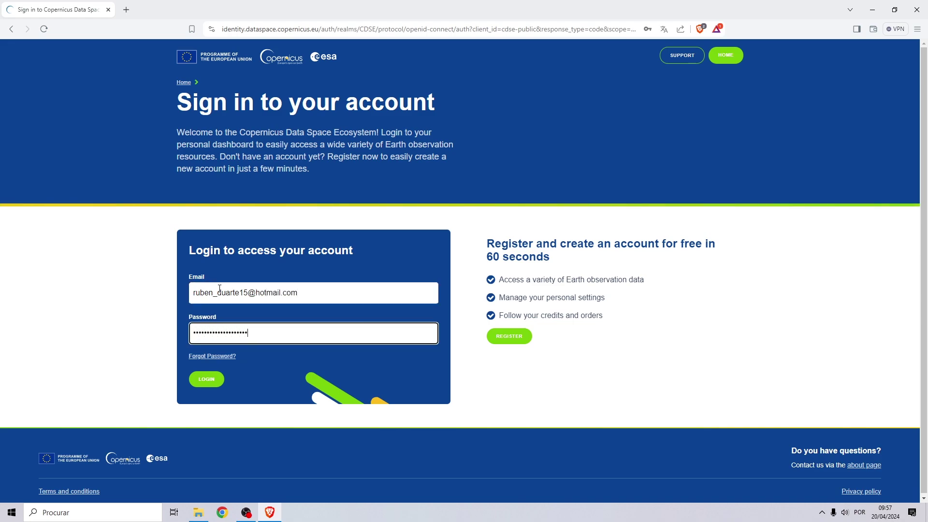
pyautogui.click(207, 379)
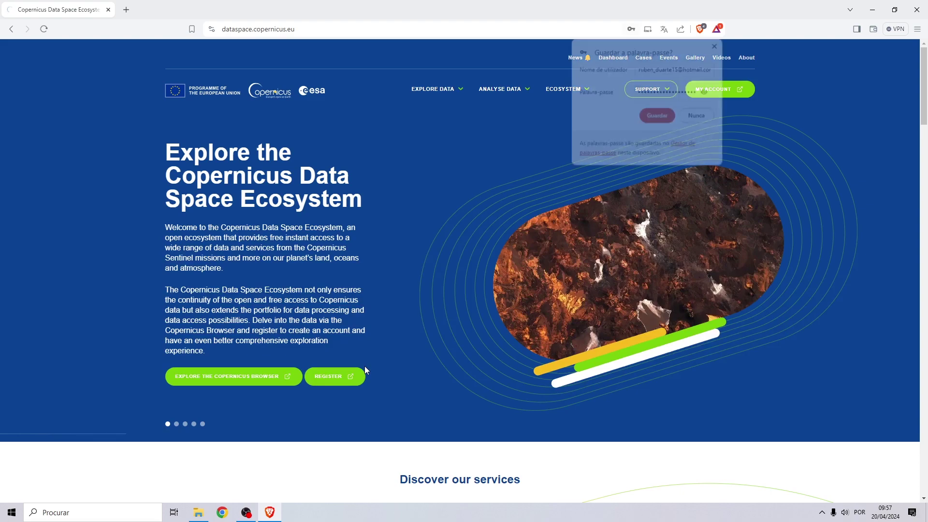
# Decline saving the password and open Copernicus Browser from the Explore Data menu.
pyautogui.click(702, 120)
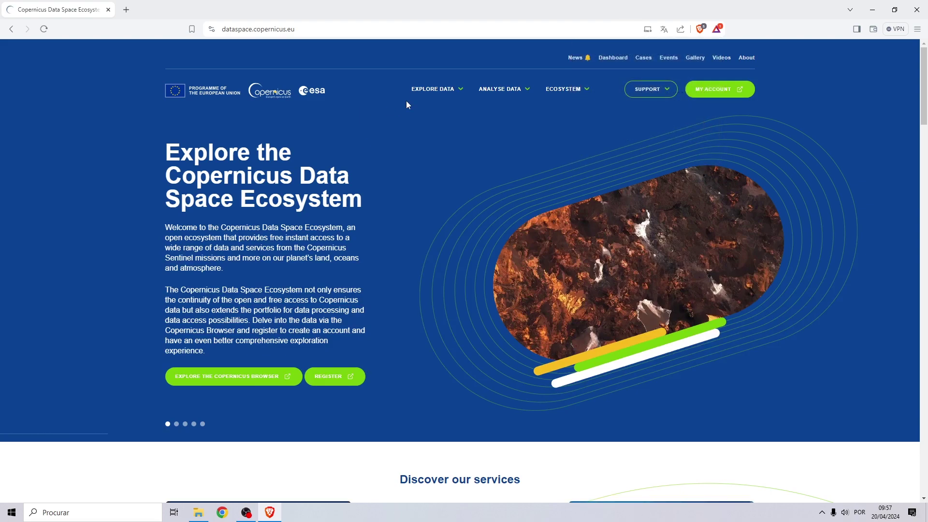
pyautogui.moveTo(433, 92)
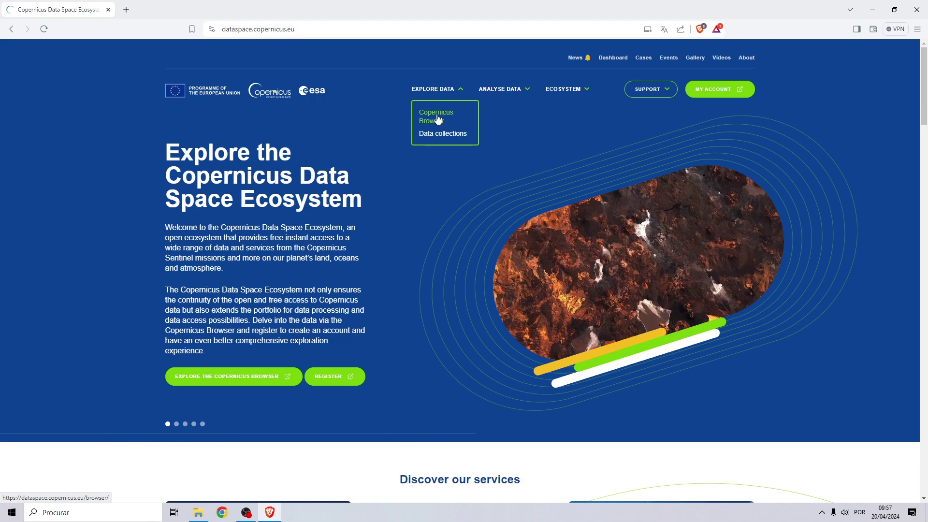
pyautogui.click(438, 118)
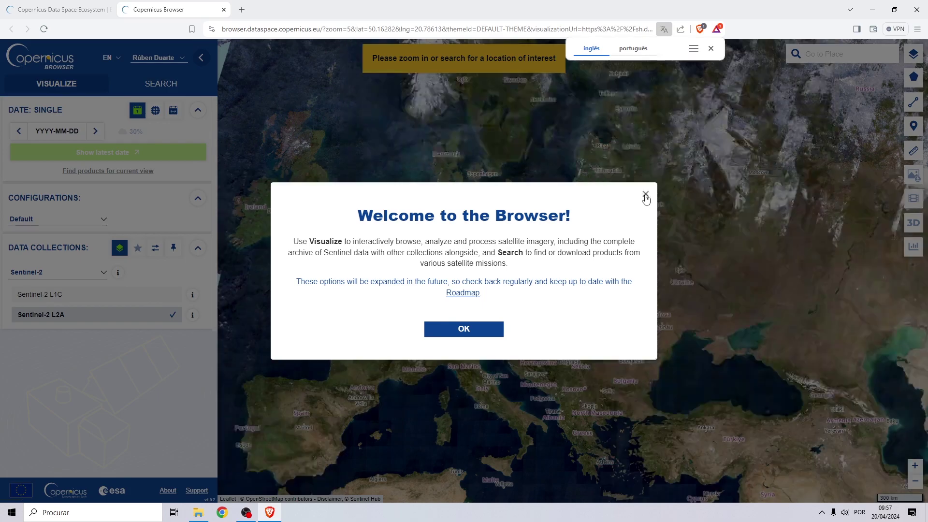
# Zoom to Belgium and draw a 10462.92 km² rectangle from near Ghent to south-east of Brussels.
pyautogui.click(645, 194)
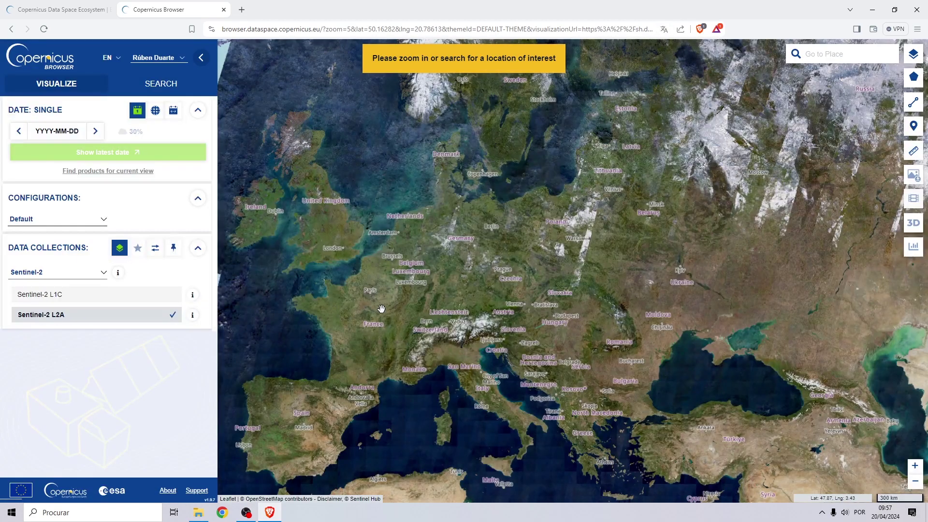
pyautogui.moveTo(381, 308); pyautogui.dragTo(447, 305)
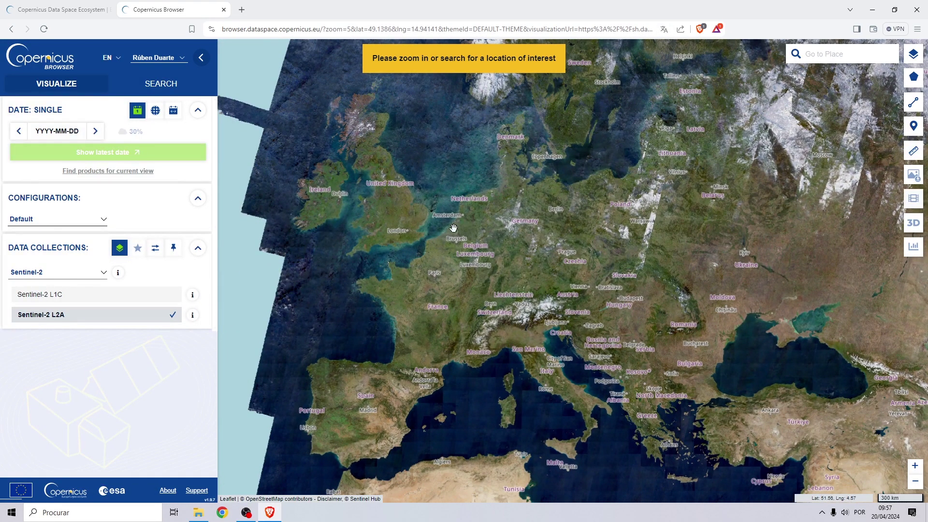
pyautogui.scroll(3, 449, 231)
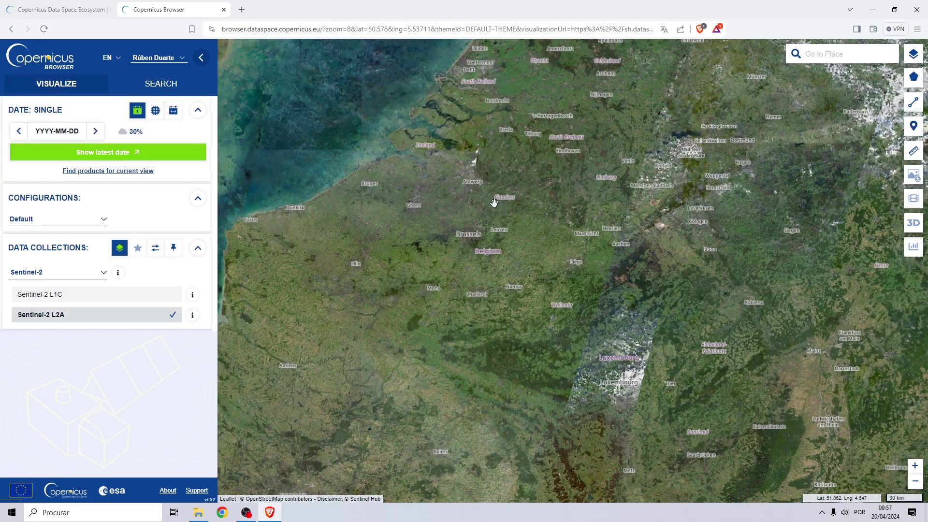
pyautogui.moveTo(546, 203); pyautogui.dragTo(491, 220)
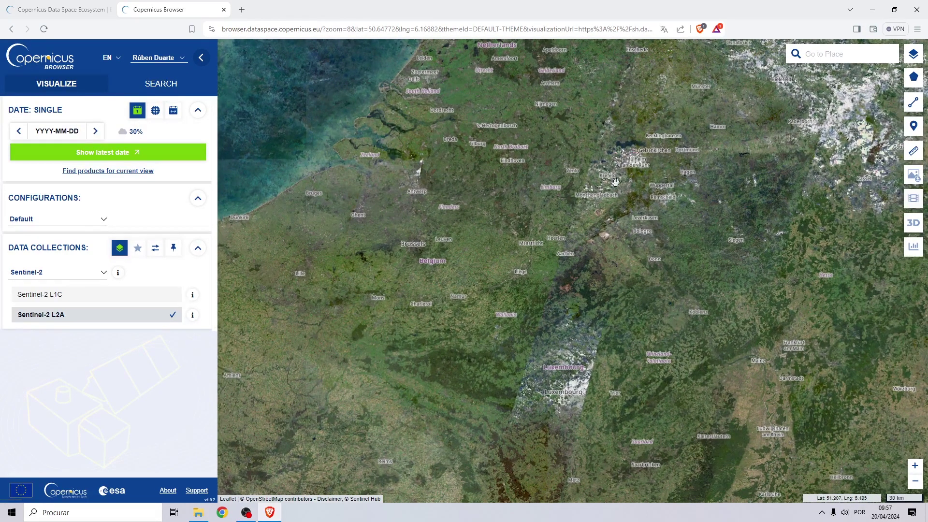
pyautogui.moveTo(912, 83)
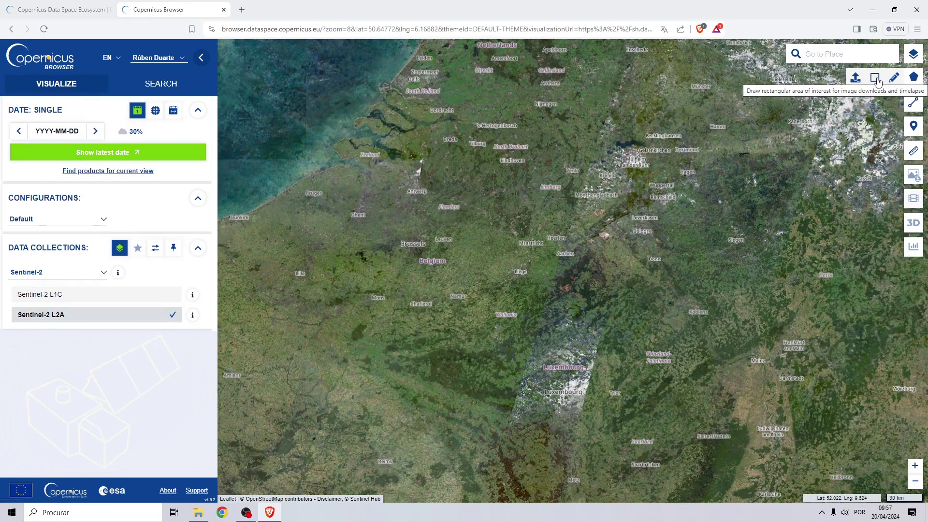
pyautogui.click(877, 82)
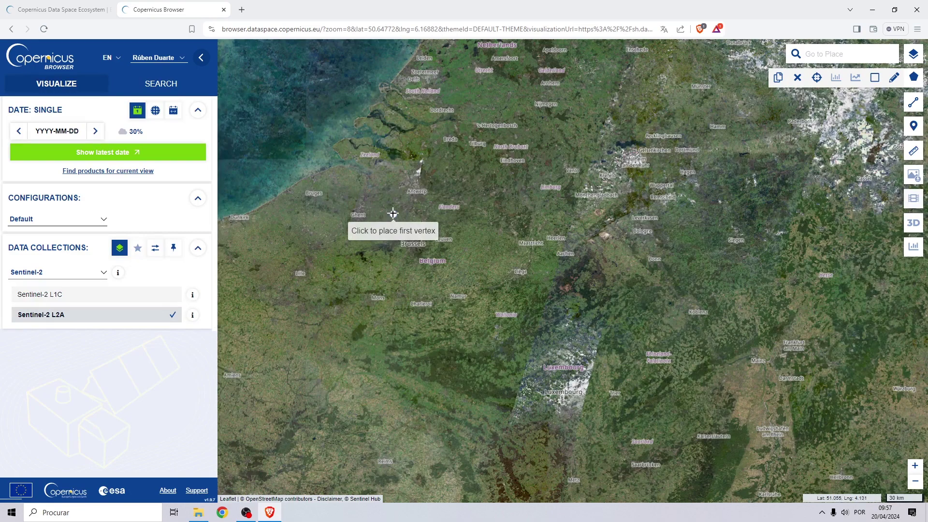
pyautogui.click(354, 181)
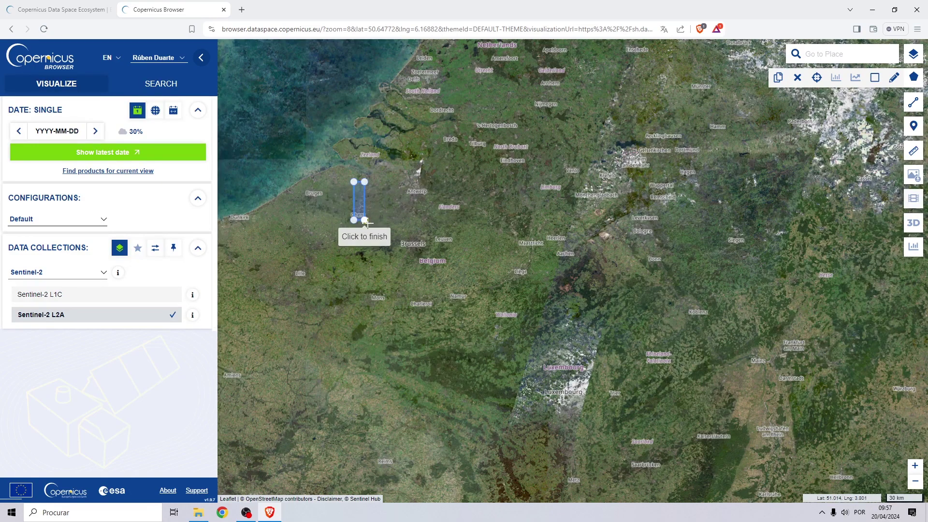
pyautogui.click(496, 297)
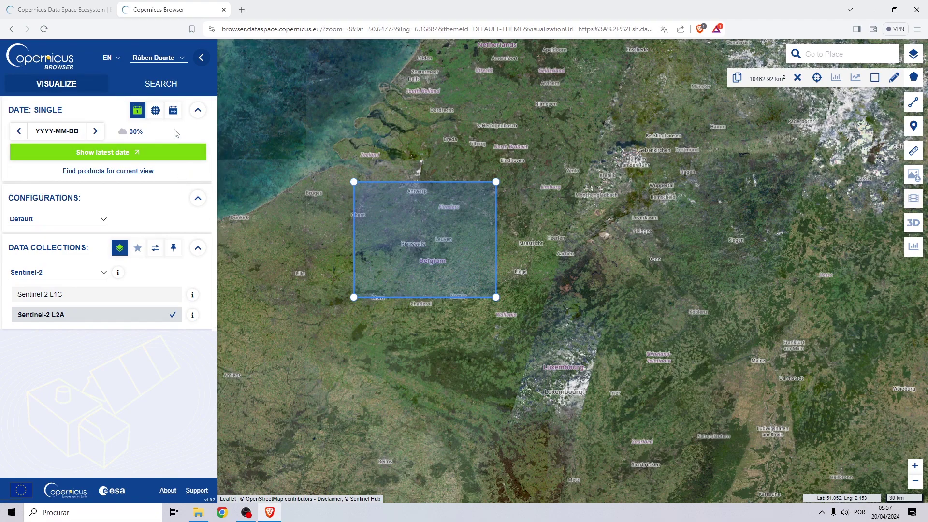
# In search options, include Sentinel-2 as a data source and limit cloud cover to 5%.
pyautogui.click(171, 85)
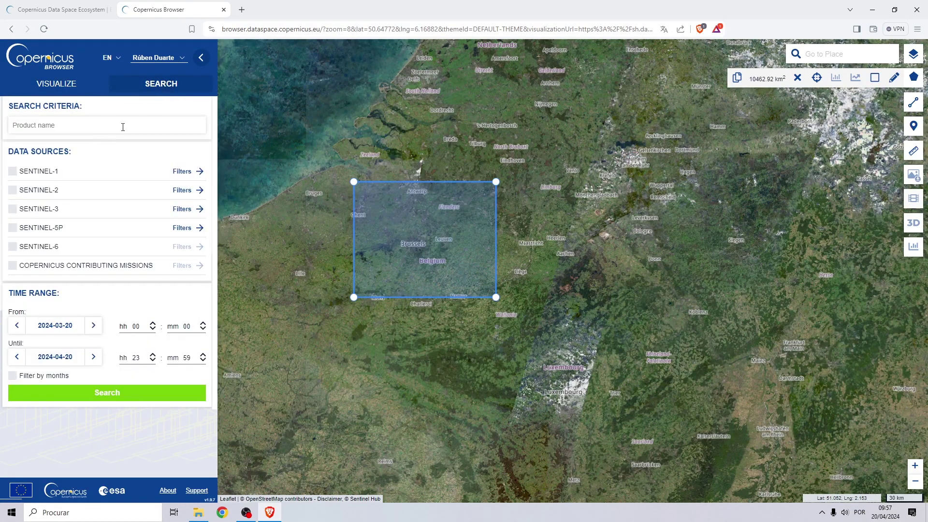
pyautogui.click(13, 193)
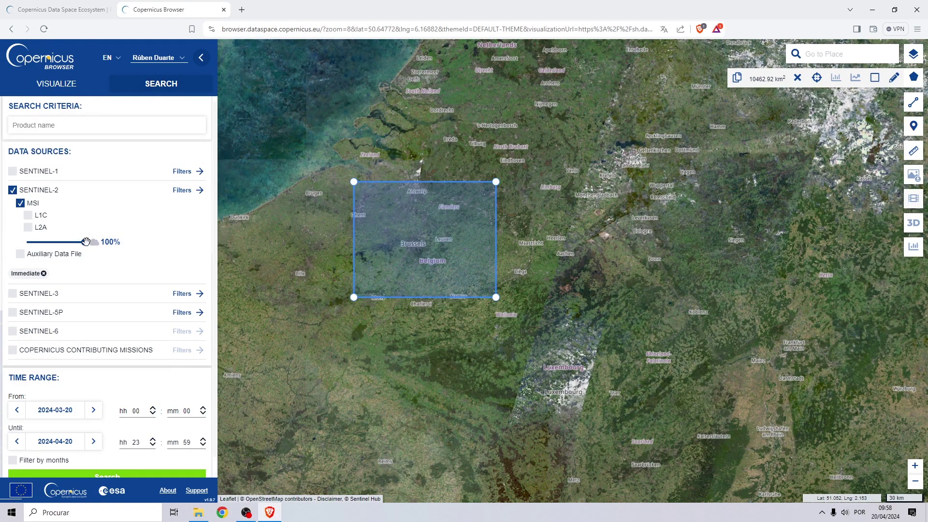
pyautogui.moveTo(86, 241); pyautogui.dragTo(29, 243)
pyautogui.scroll(-1, 96, 309)
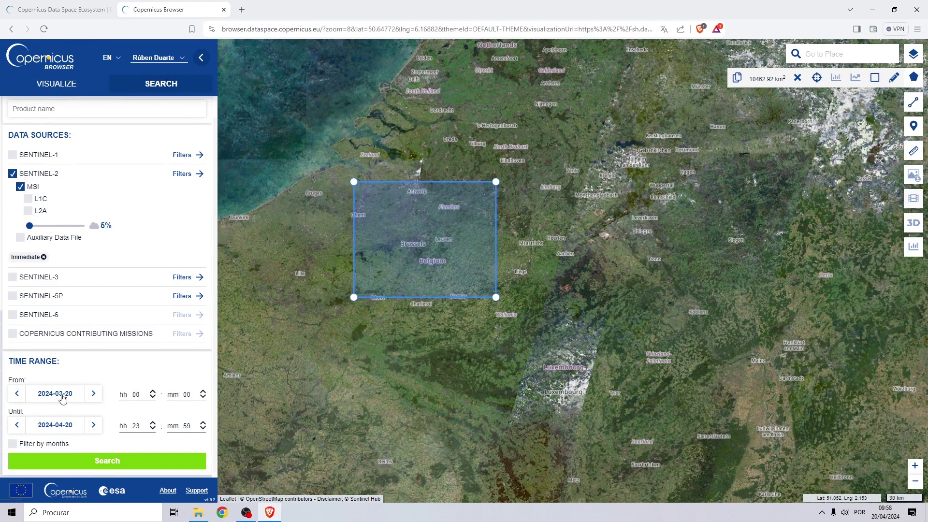
# Set the search start date to 1 June 2023.
pyautogui.click(62, 396)
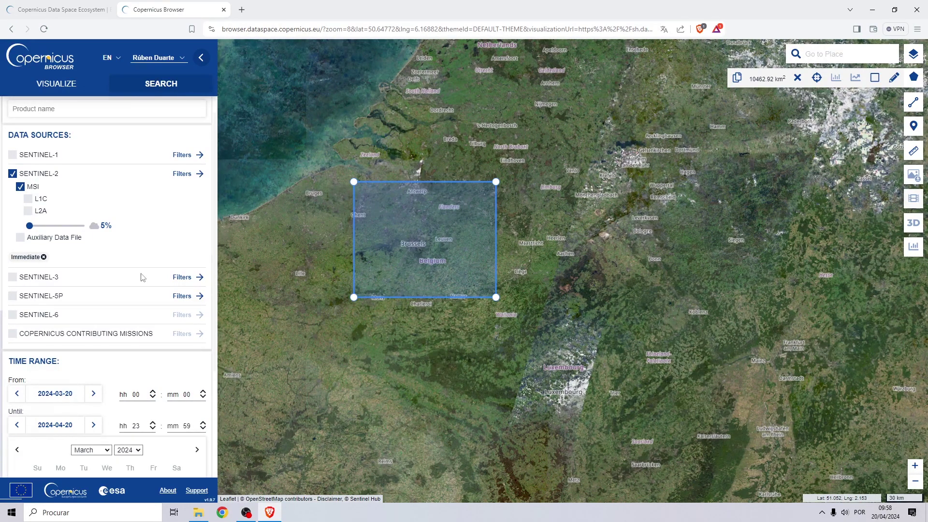
pyautogui.click(44, 396)
pyautogui.click(45, 396)
pyautogui.scroll(-3, 99, 309)
pyautogui.click(139, 301)
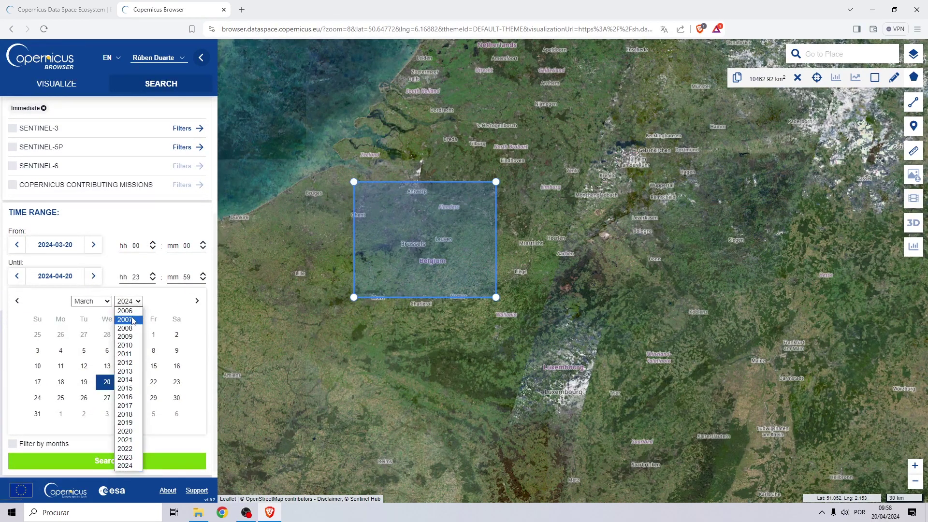
pyautogui.click(127, 458)
pyautogui.click(95, 318)
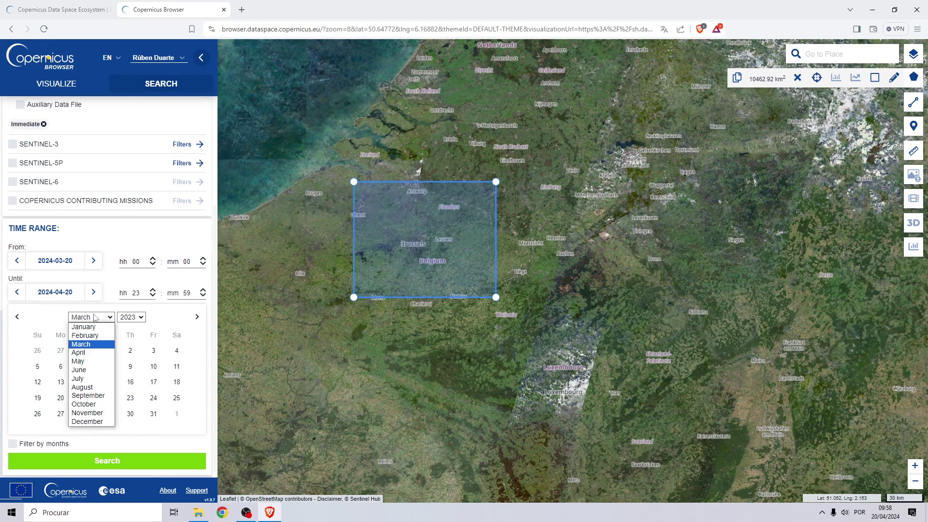
pyautogui.click(78, 370)
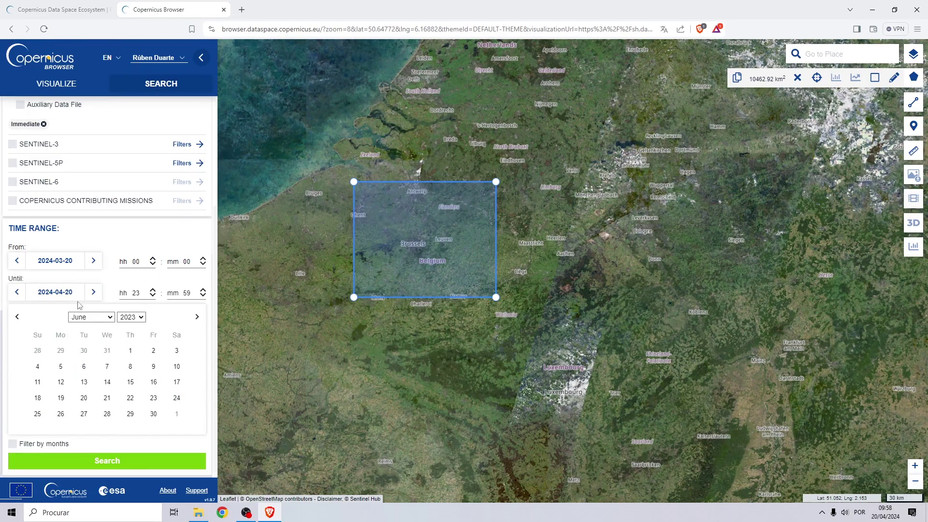
pyautogui.click(130, 351)
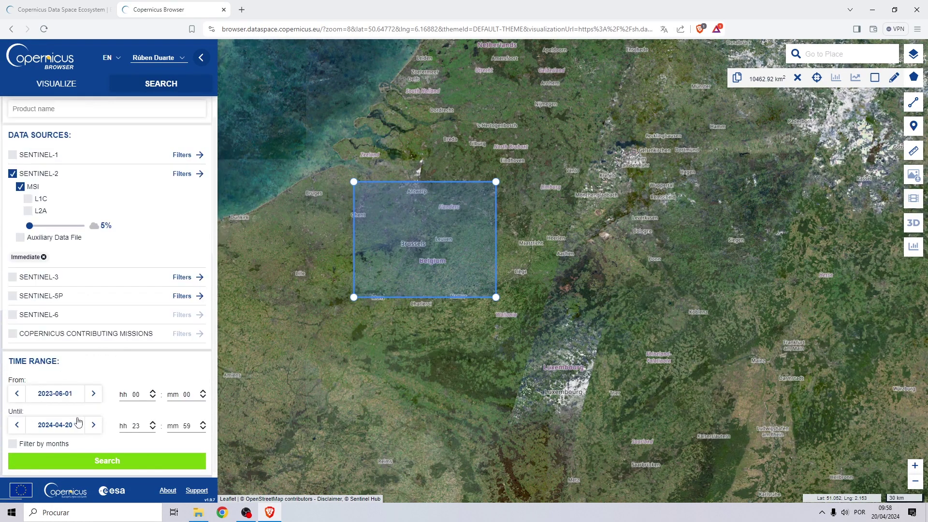
# Set the end date to 30 June 2023 and run the search.
pyautogui.click(61, 429)
pyautogui.doubleClick(46, 426)
pyautogui.scroll(-1, 74, 400)
pyautogui.scroll(-2, 74, 400)
pyautogui.click(131, 317)
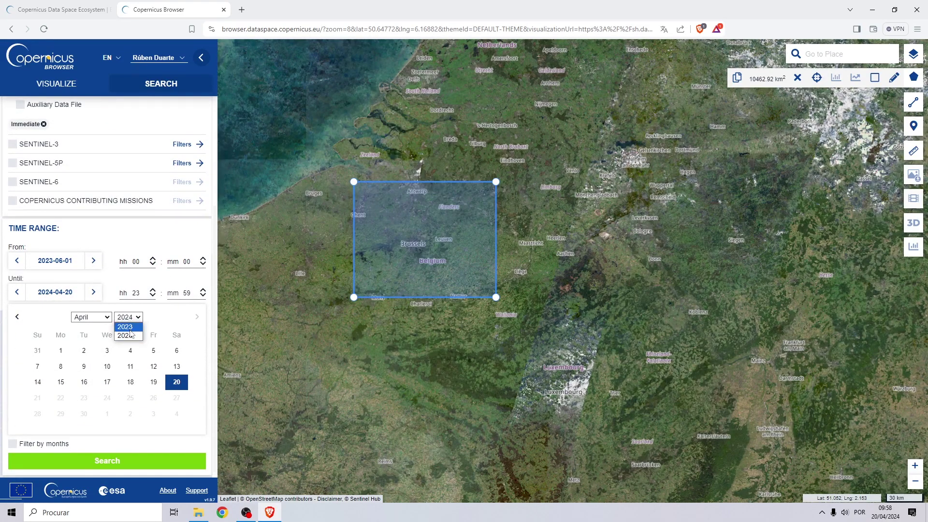
pyautogui.click(128, 327)
pyautogui.click(107, 319)
pyautogui.click(97, 331)
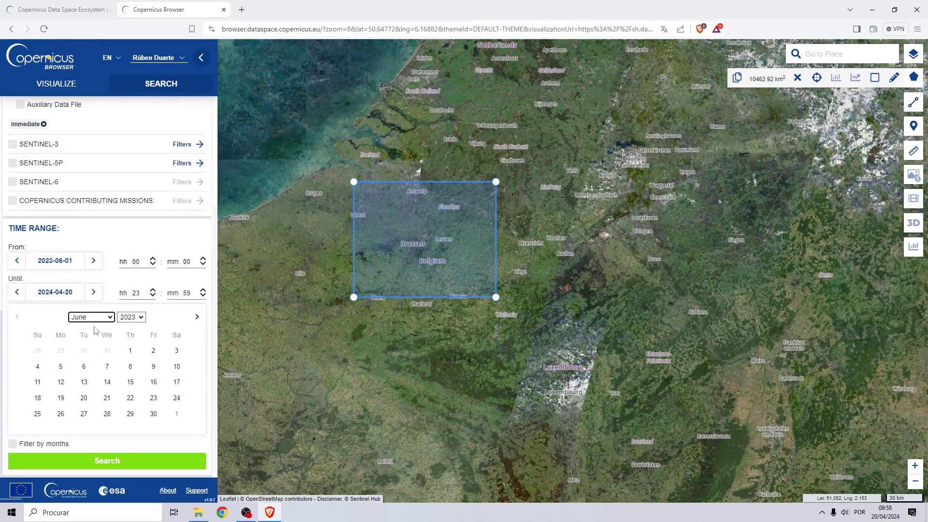
pyautogui.click(154, 413)
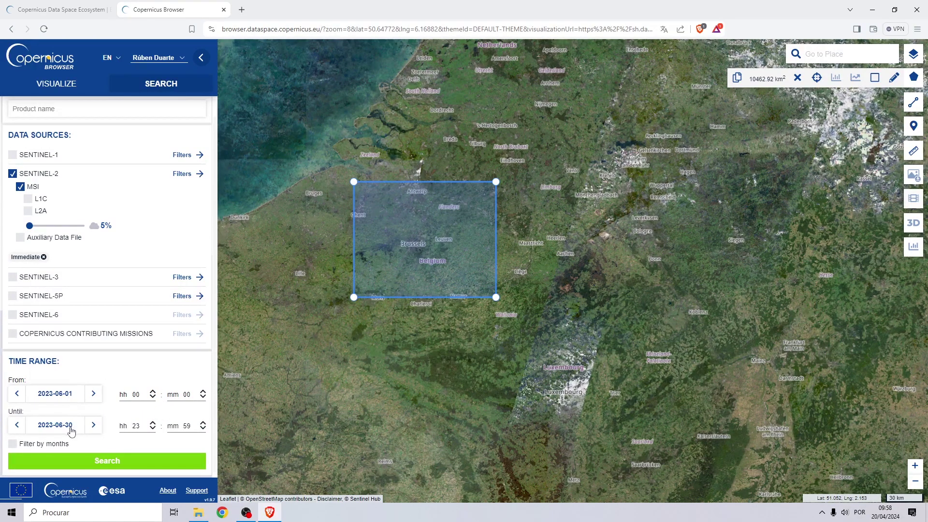
pyautogui.click(103, 465)
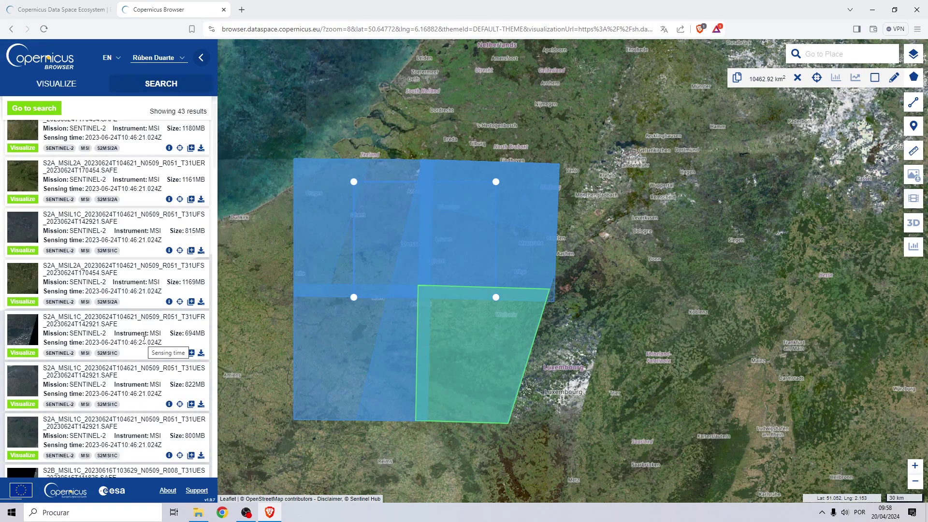
# Check the 694MB T31UFR product's cloud cover (3.035).
pyautogui.scroll(1, 125, 314)
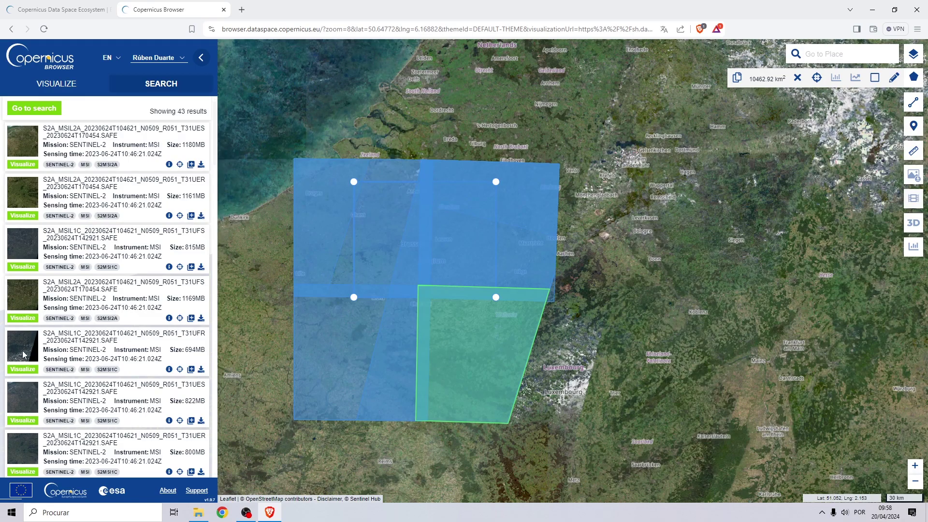
pyautogui.click(169, 369)
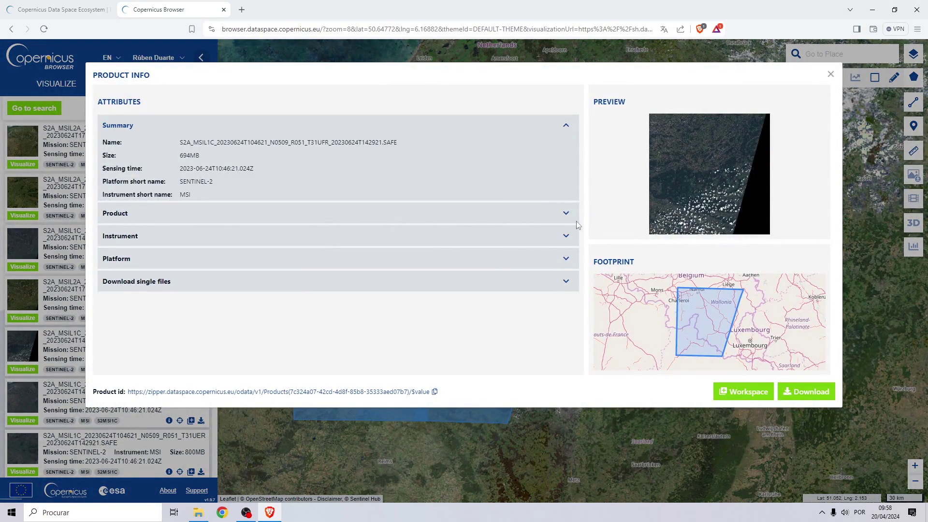
pyautogui.click(564, 213)
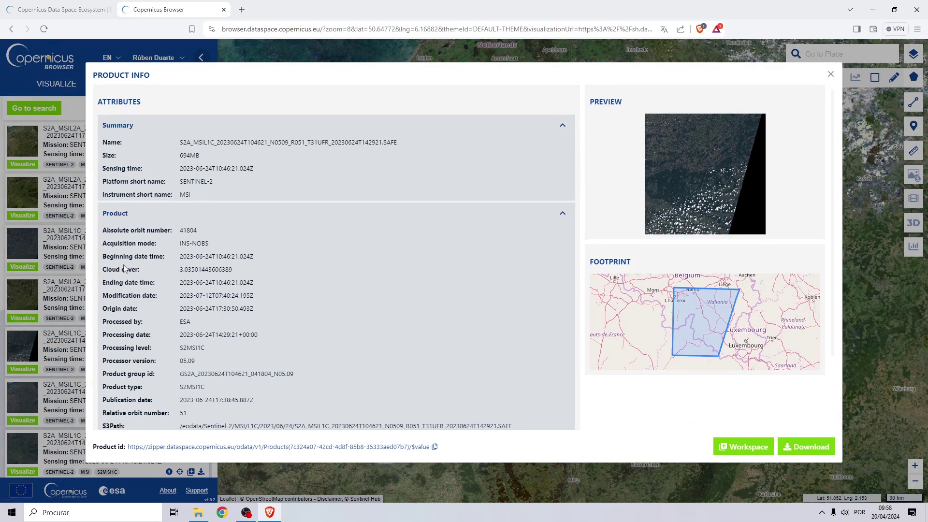
pyautogui.moveTo(181, 269); pyautogui.dragTo(254, 272)
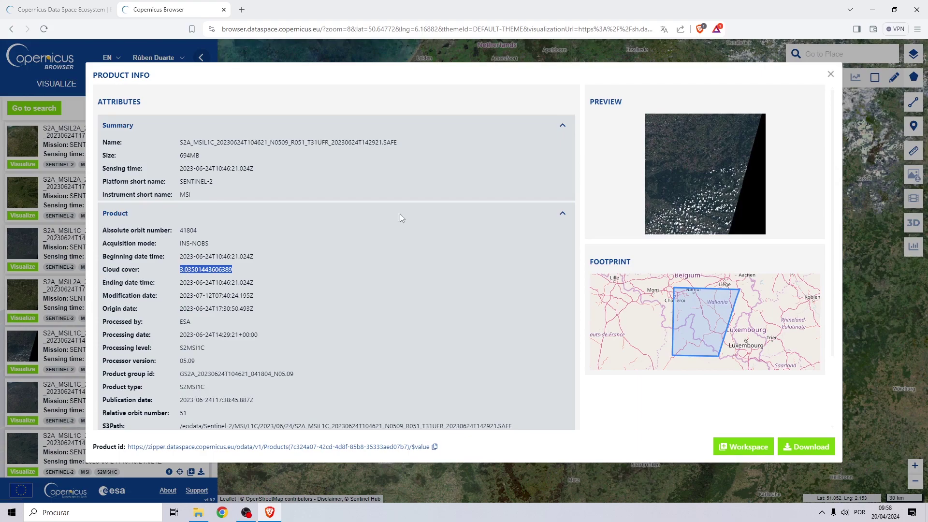
pyautogui.click(830, 74)
# Browse the results and check the first T31UES L2A product's cloud cover.
pyautogui.scroll(-5, 89, 292)
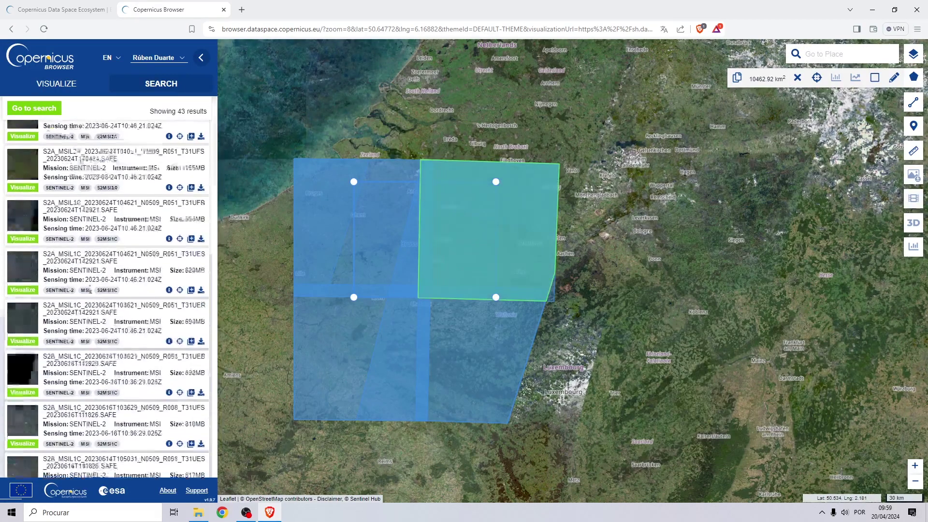
pyautogui.scroll(-10, 89, 292)
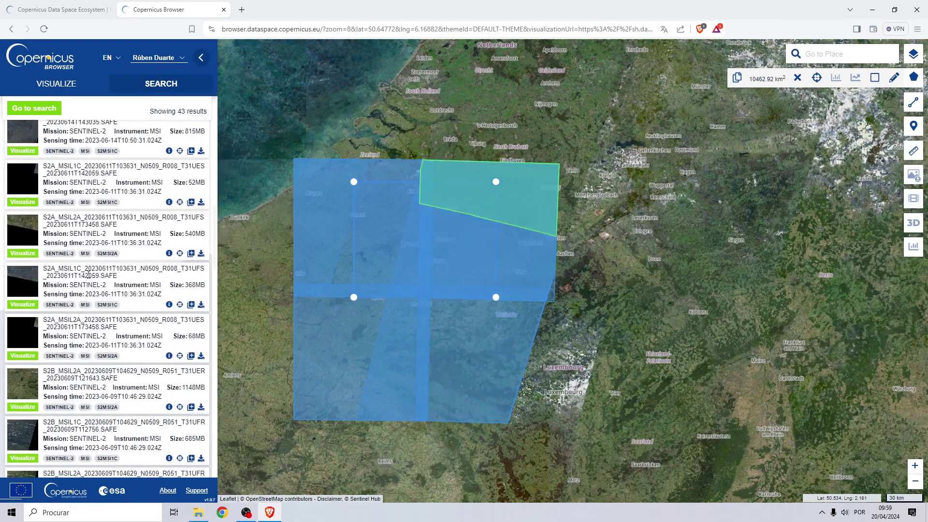
pyautogui.scroll(-10, 77, 247)
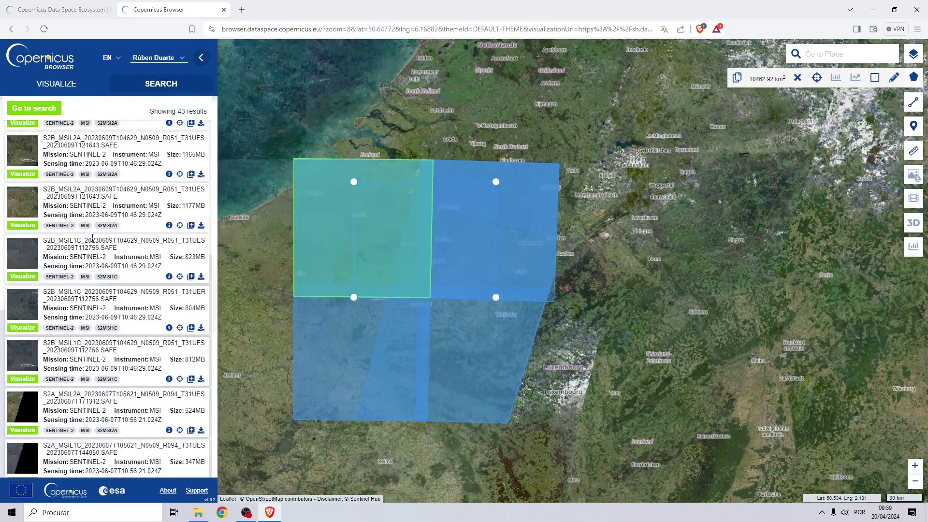
pyautogui.scroll(-3, 87, 242)
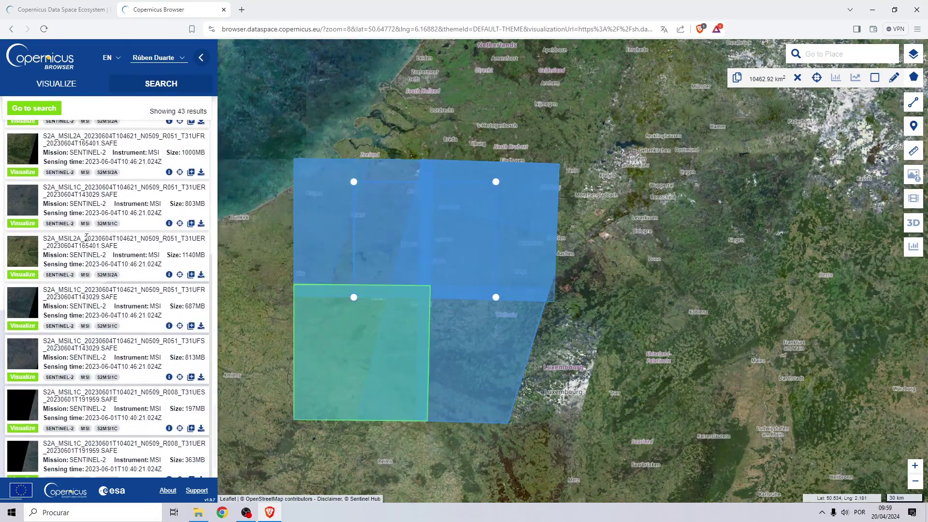
pyautogui.scroll(20, 80, 250)
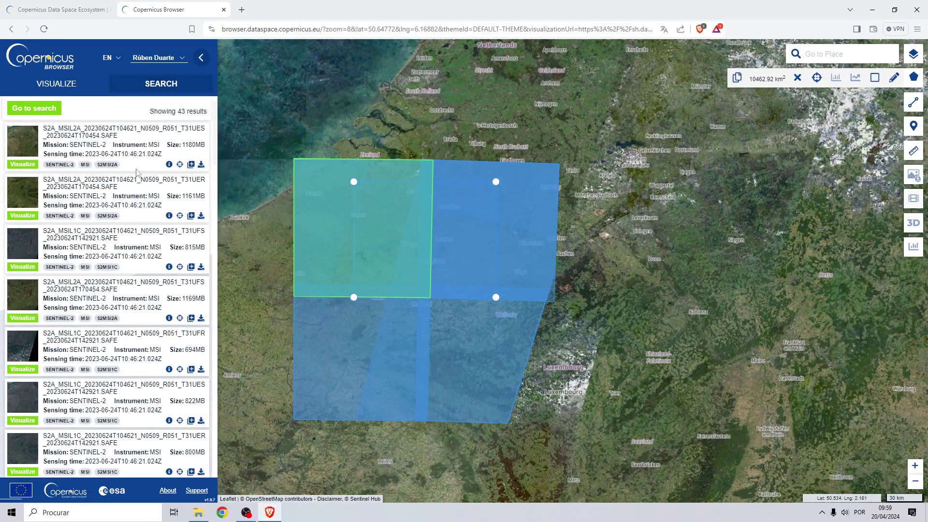
pyautogui.click(168, 165)
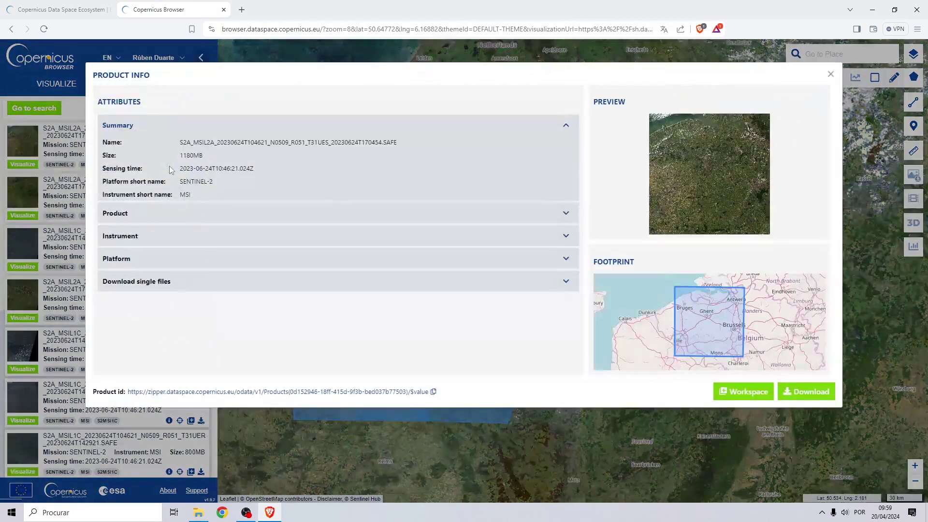
pyautogui.click(556, 219)
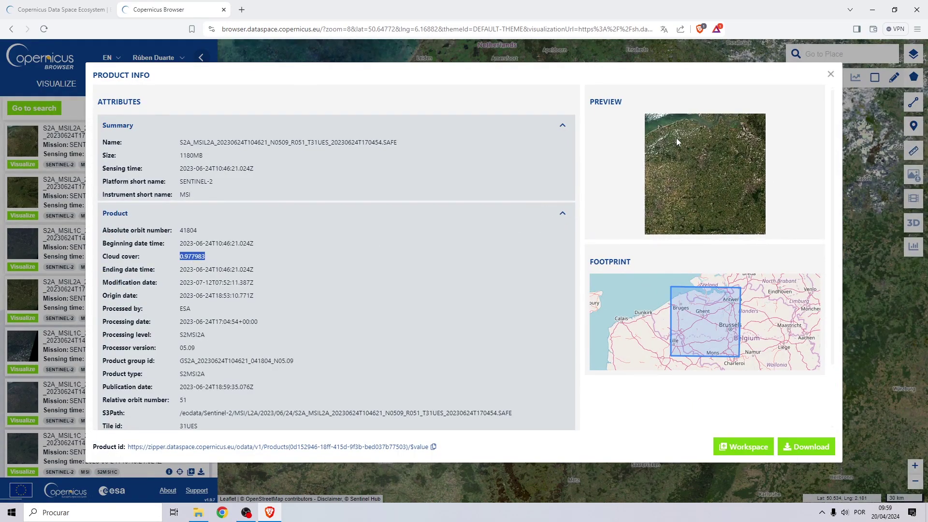
pyautogui.click(830, 74)
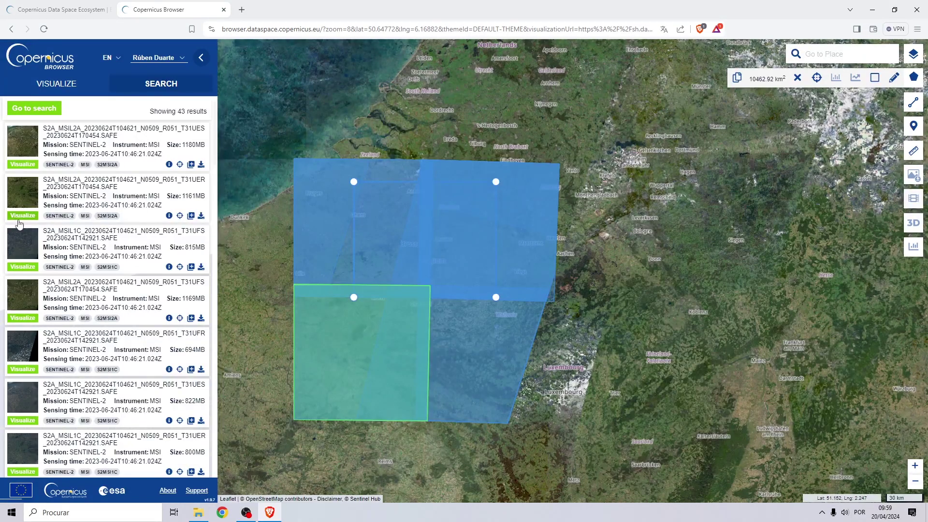
# Check the T31UER L2A product's cloud cover (0.265487).
pyautogui.click(168, 215)
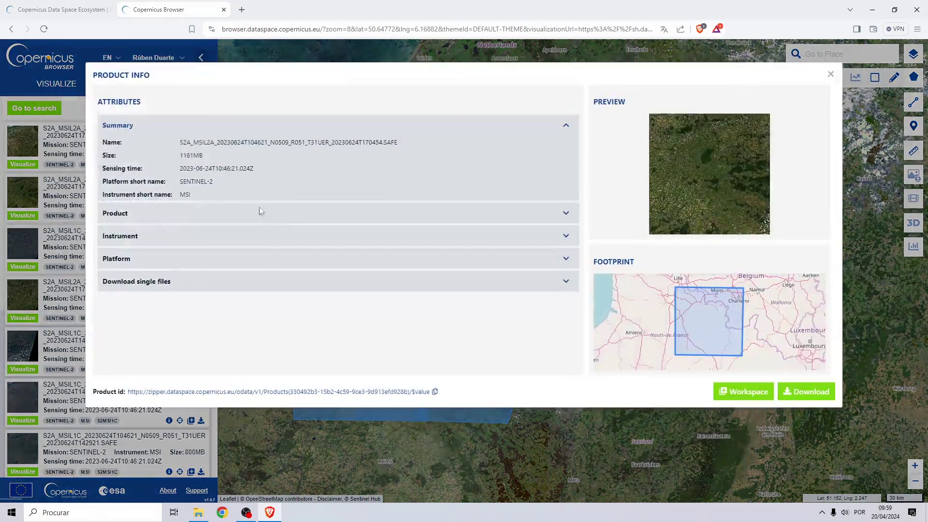
pyautogui.click(560, 217)
pyautogui.moveTo(179, 255); pyautogui.dragTo(216, 259)
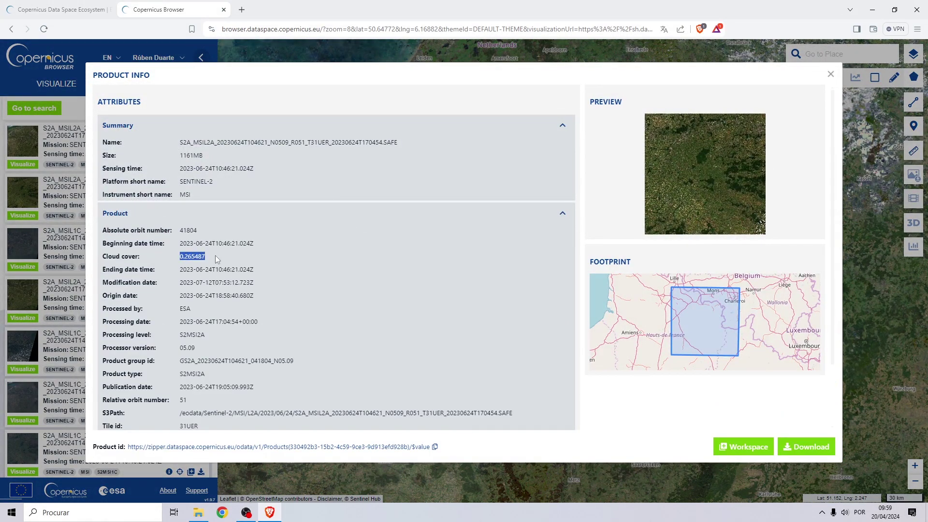
pyautogui.click(830, 75)
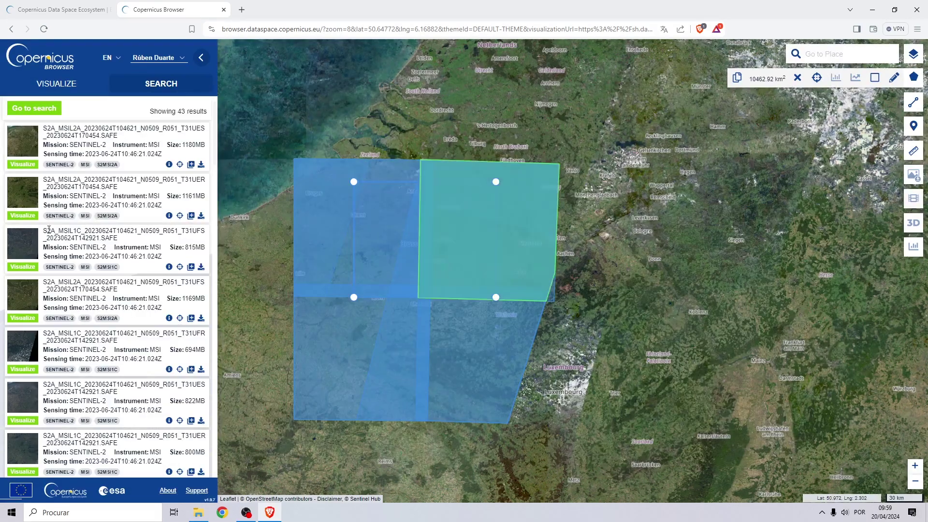
# Review the 822MB T31UES L1C product details, with cloud cover 0.047.
pyautogui.scroll(-3, 58, 261)
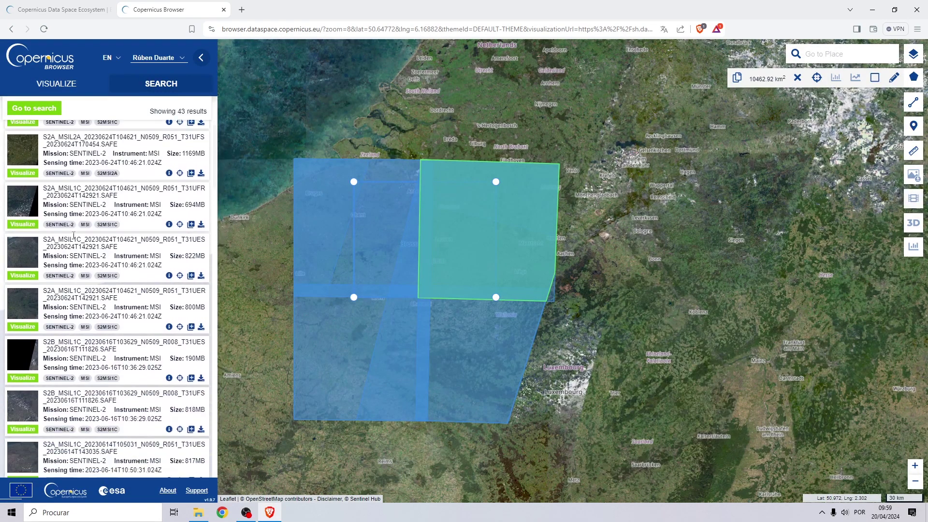
pyautogui.click(169, 275)
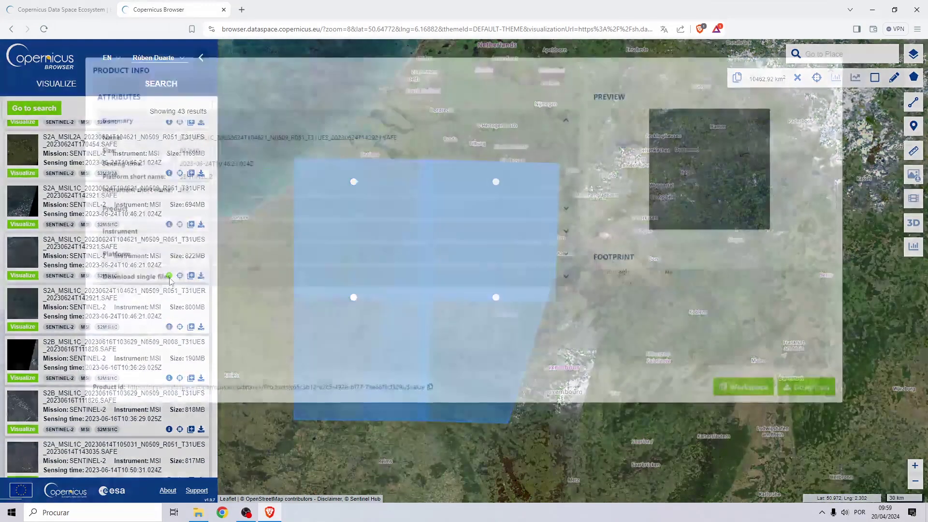
pyautogui.click(564, 213)
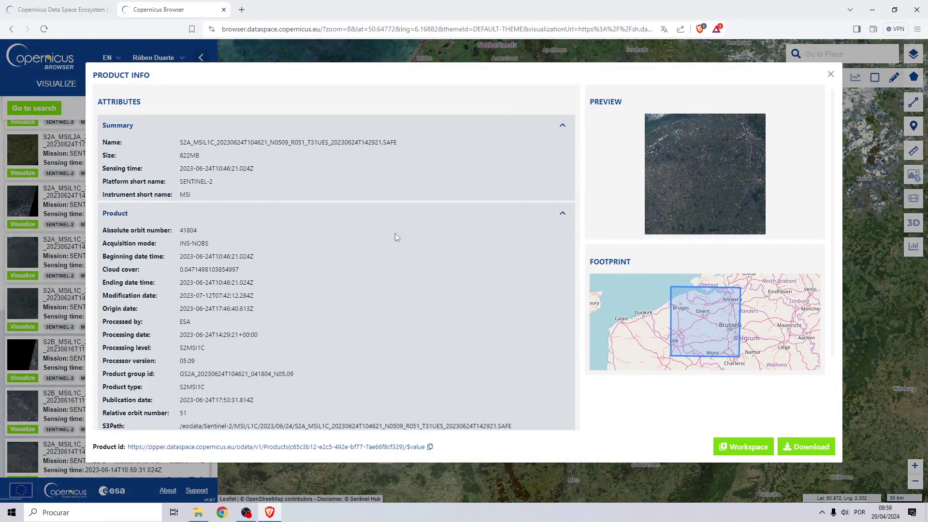
pyautogui.moveTo(194, 269); pyautogui.dragTo(179, 269)
pyautogui.doubleClick(213, 269)
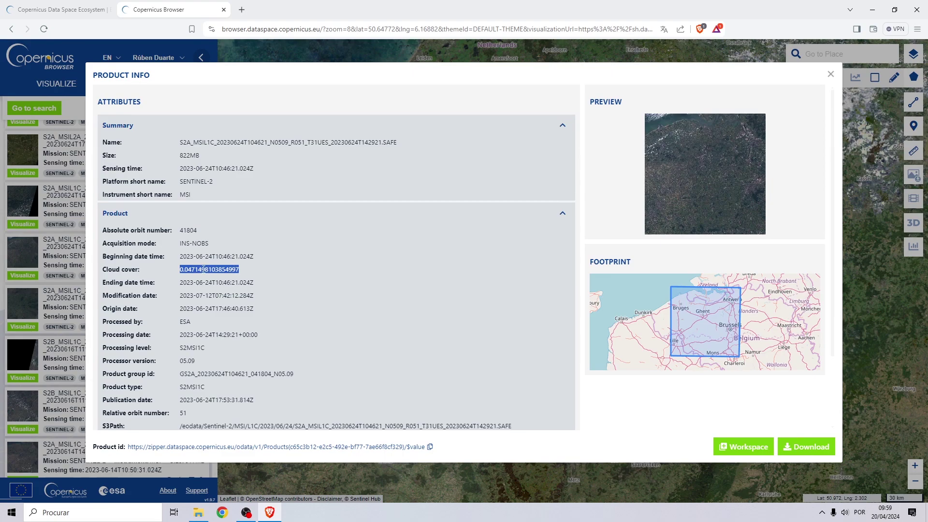
pyautogui.click(658, 168)
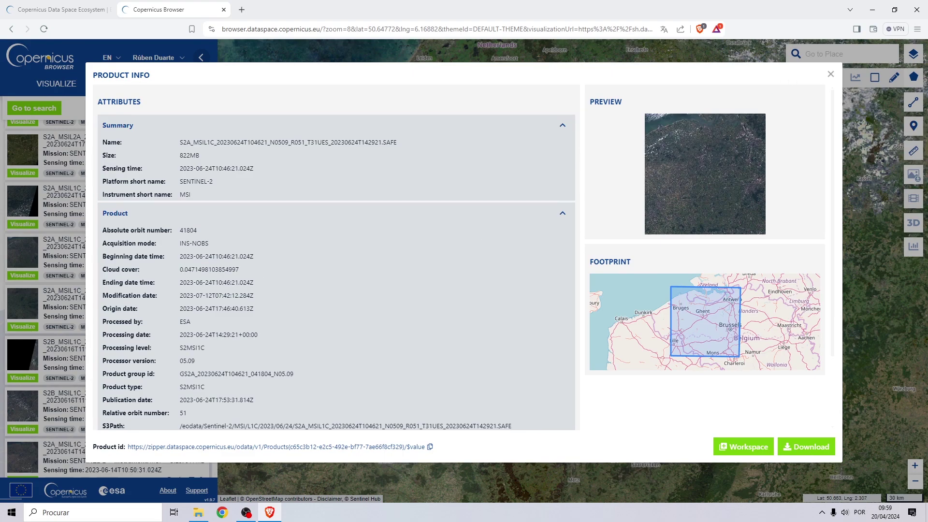
# Download the S2A_MSIL1C T31UES 20230624 product and minimise Brave.
pyautogui.click(830, 74)
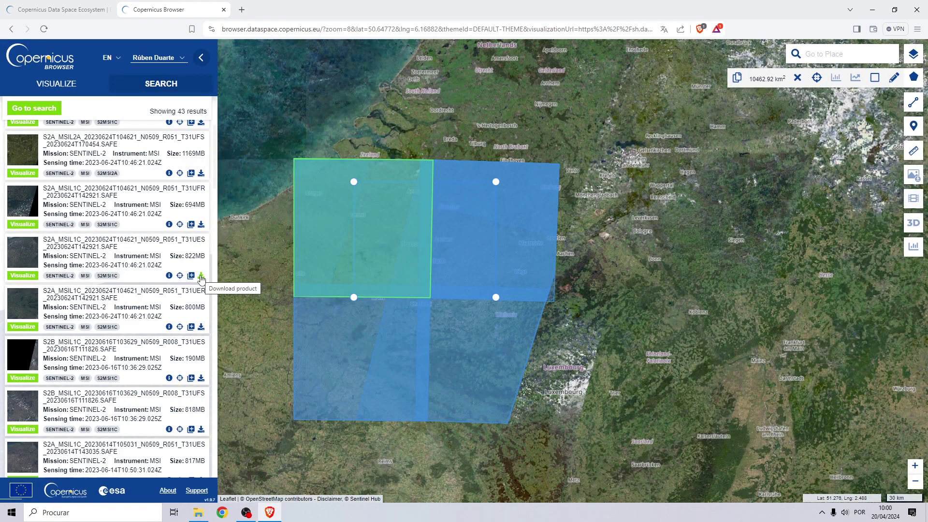
pyautogui.click(201, 278)
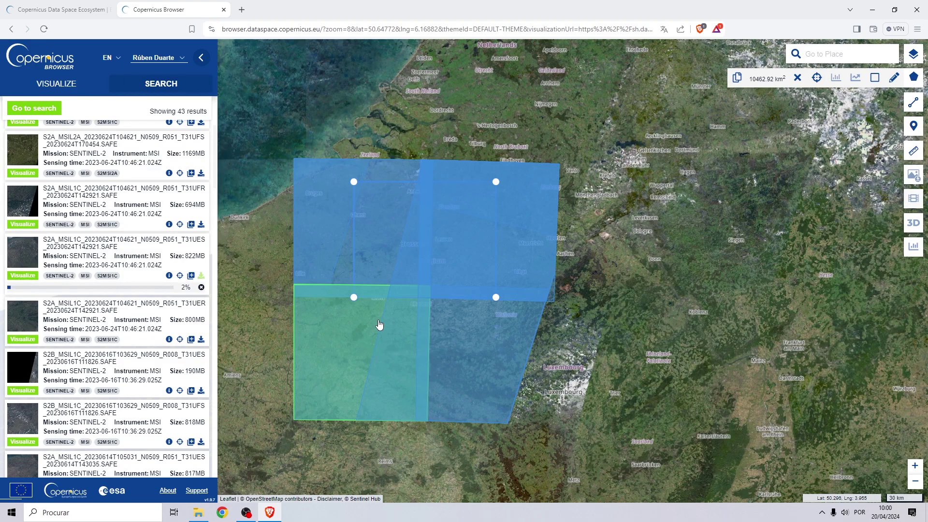
pyautogui.click(872, 10)
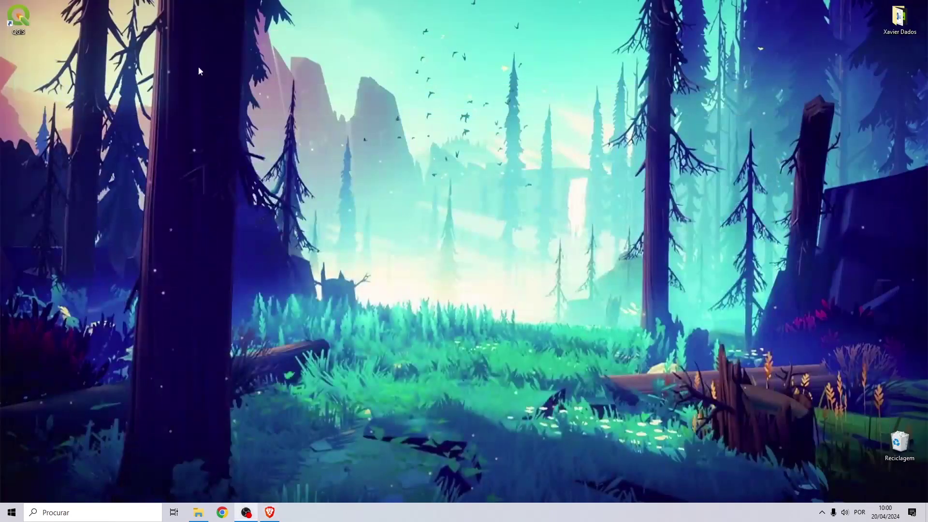
# Launch QGIS and create a desktop folder named 'NDVI Analysis'.
pyautogui.doubleClick(19, 19)
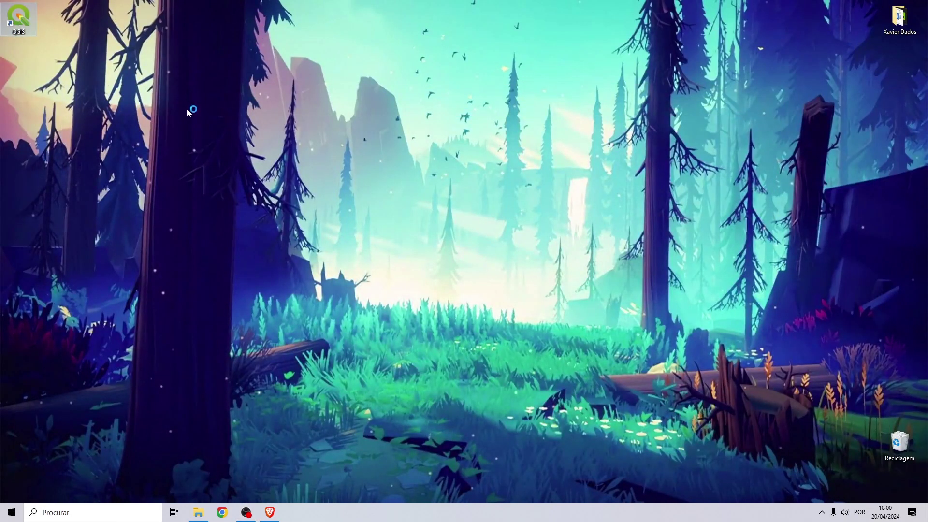
pyautogui.rightClick(527, 71)
pyautogui.moveTo(580, 162)
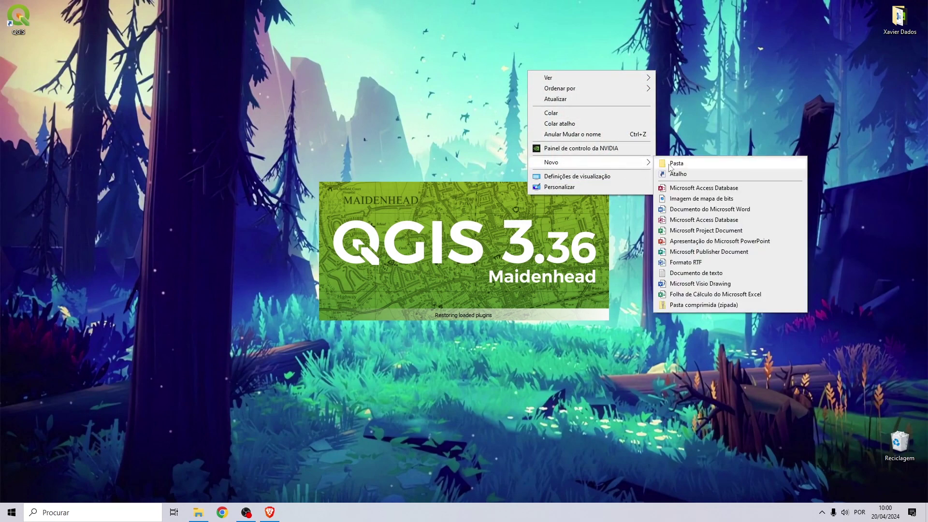
pyautogui.click(671, 162)
pyautogui.write('NDV')
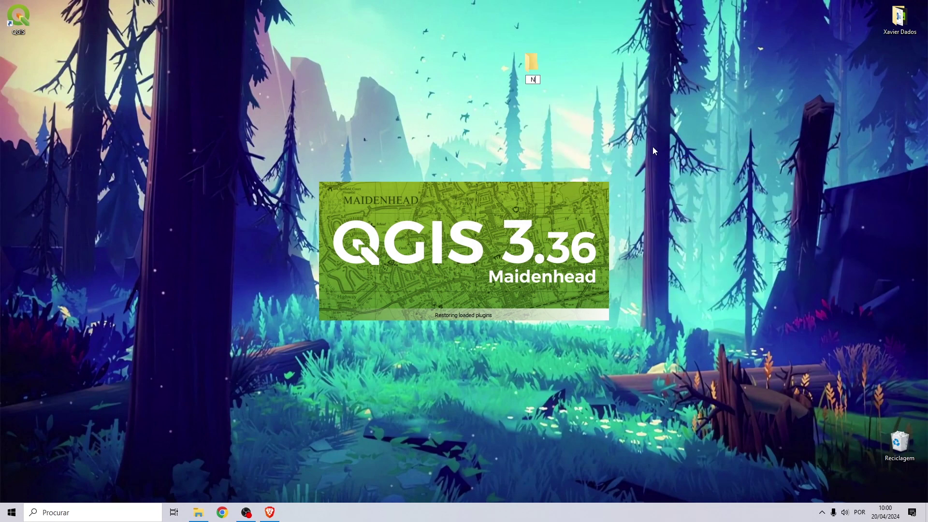
pyautogui.write('I Analysis')
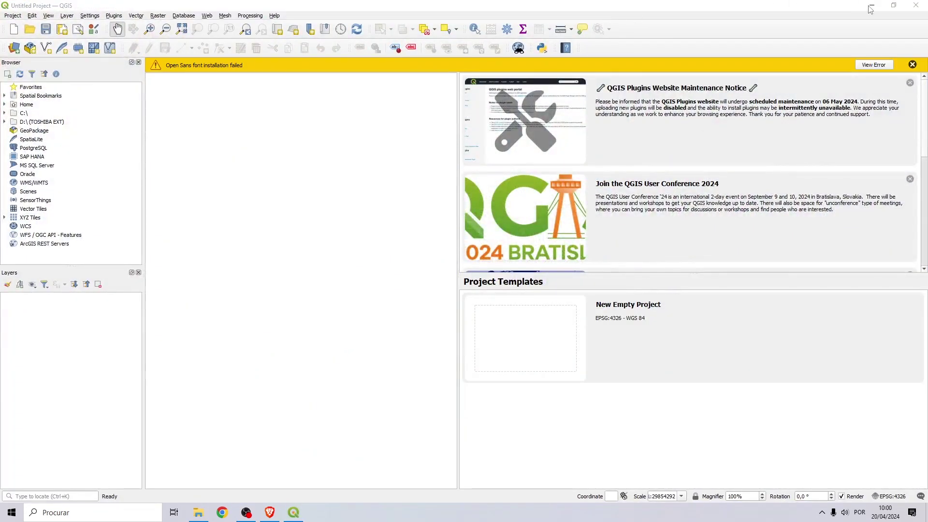
pyautogui.click(870, 7)
pyautogui.moveTo(453, 77); pyautogui.dragTo(344, 72)
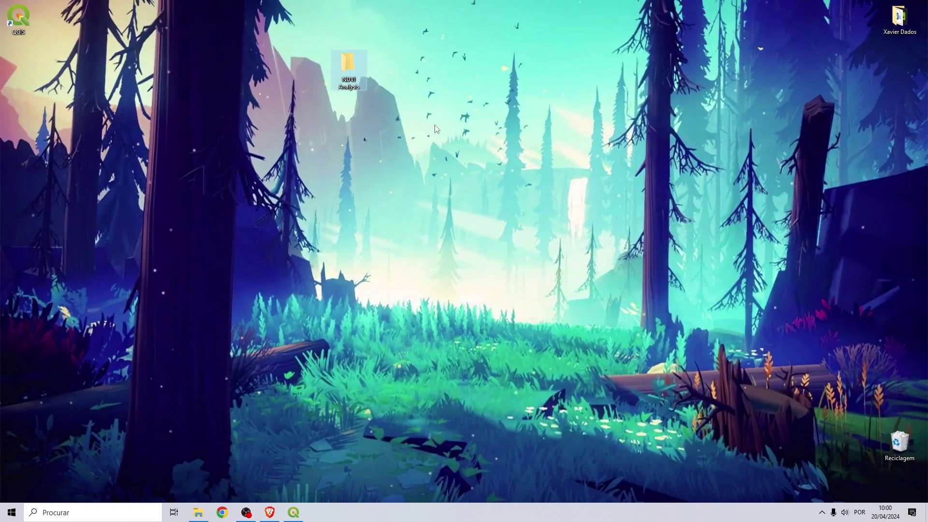
# Save the QGIS project as NDVI.qgz in the NDVI Analysis folder.
pyautogui.click(291, 512)
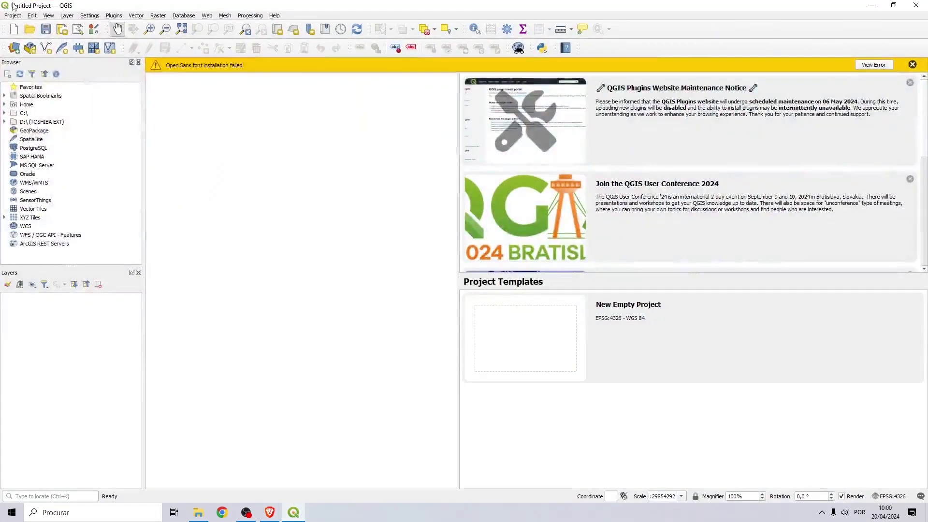
pyautogui.click(12, 16)
pyautogui.click(62, 100)
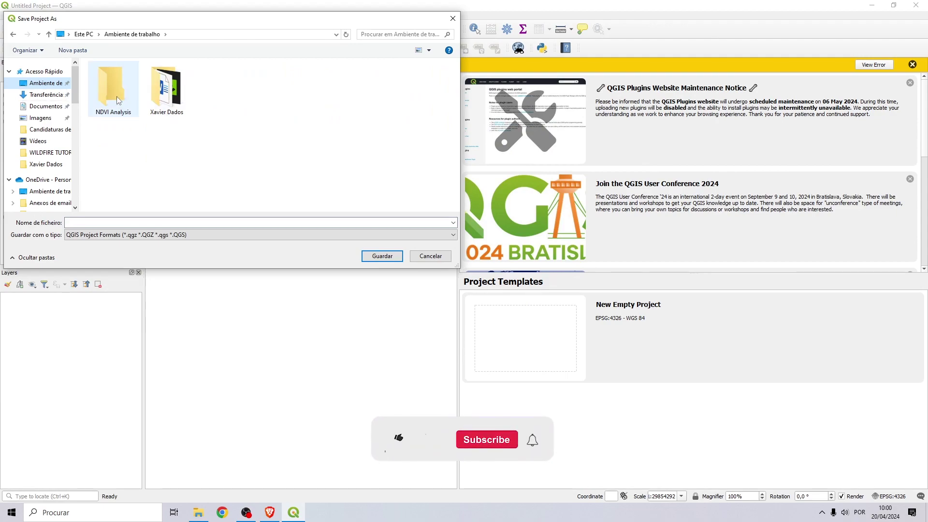
pyautogui.doubleClick(113, 113)
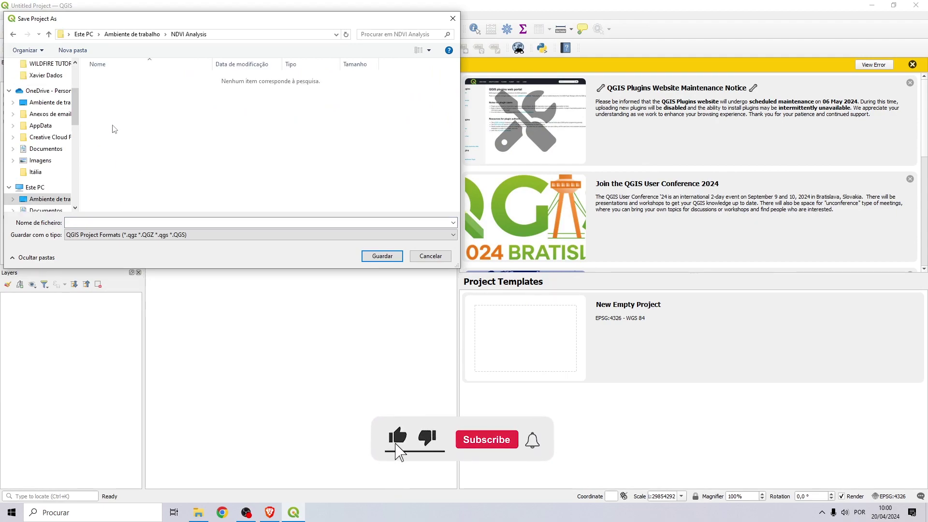
pyautogui.click(101, 222)
pyautogui.write('NDVI')
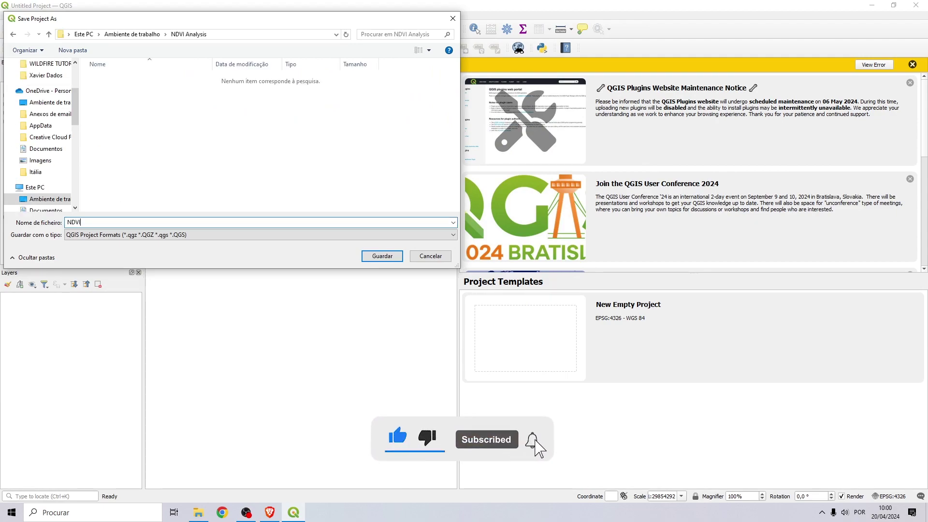
pyautogui.click(373, 256)
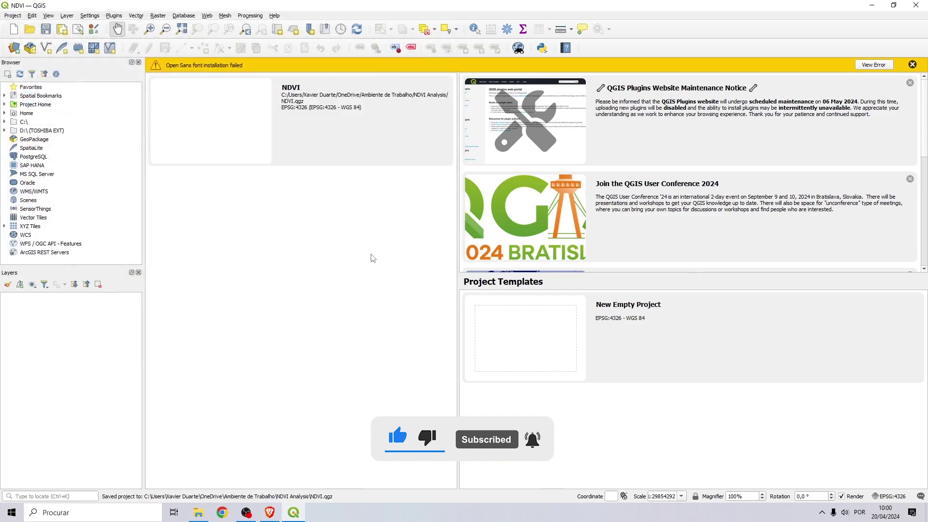
# Dismiss the font warning, plugins maintenance notice and conference news item.
pyautogui.click(912, 64)
pyautogui.click(910, 82)
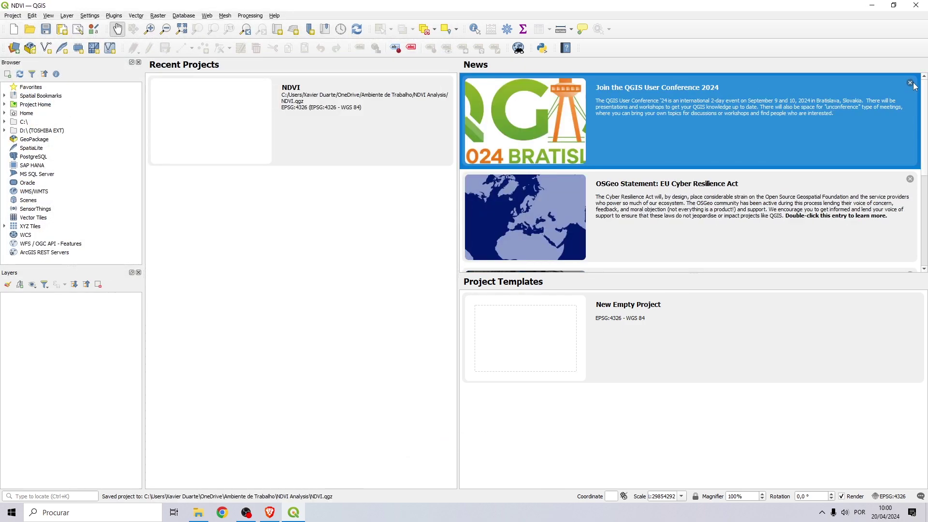
pyautogui.click(909, 83)
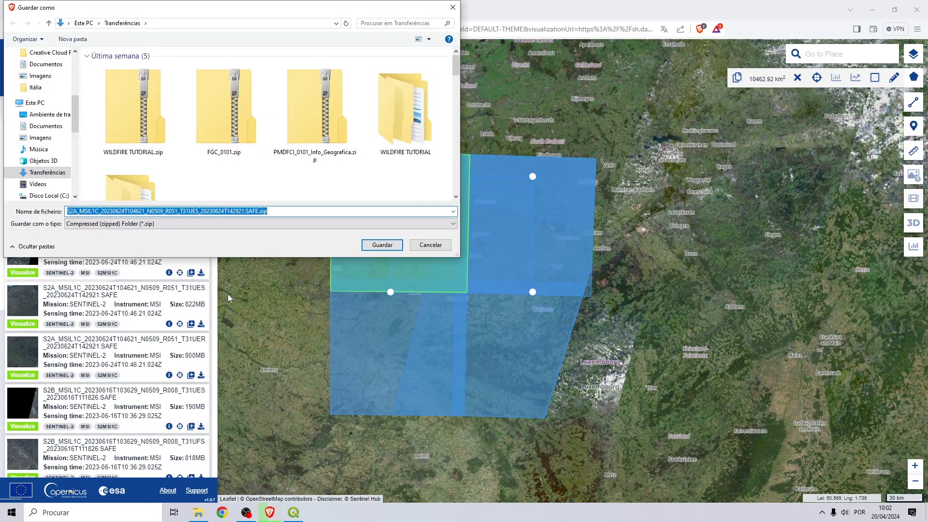
# Save the T31UES zip into the desktop's NDVI Analysis folder, then close Brave with all tabs.
pyautogui.click(54, 115)
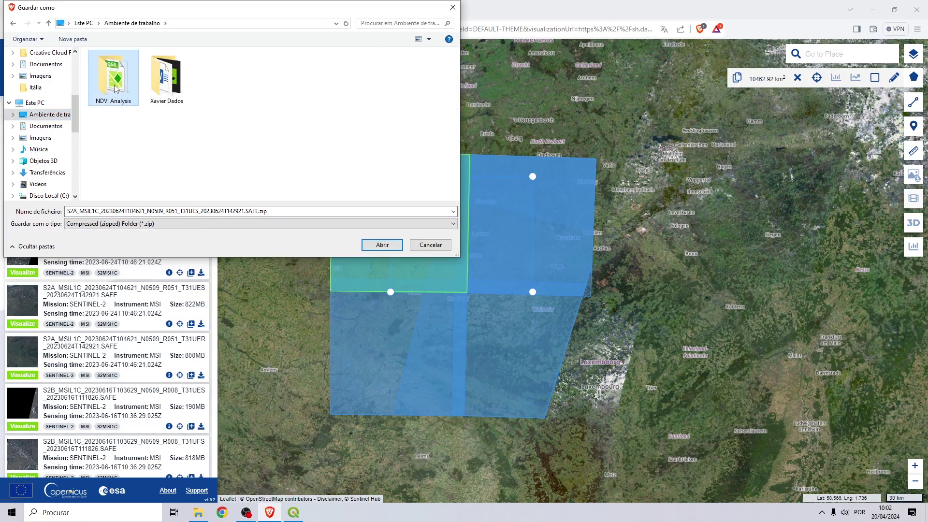
pyautogui.doubleClick(120, 93)
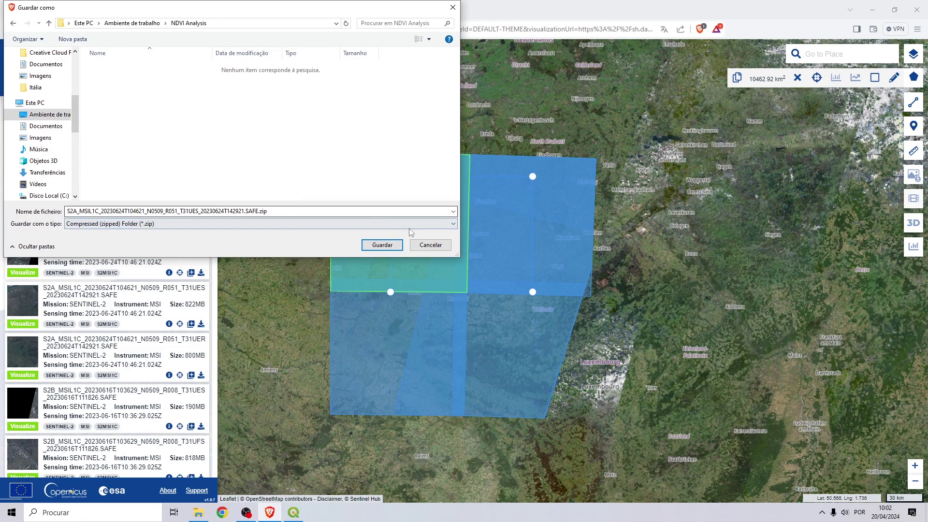
pyautogui.click(382, 245)
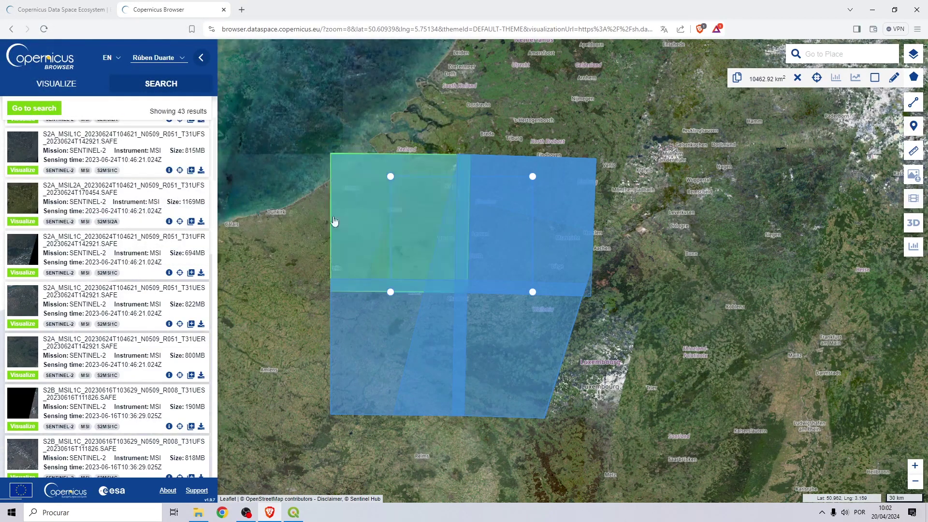
pyautogui.click(916, 10)
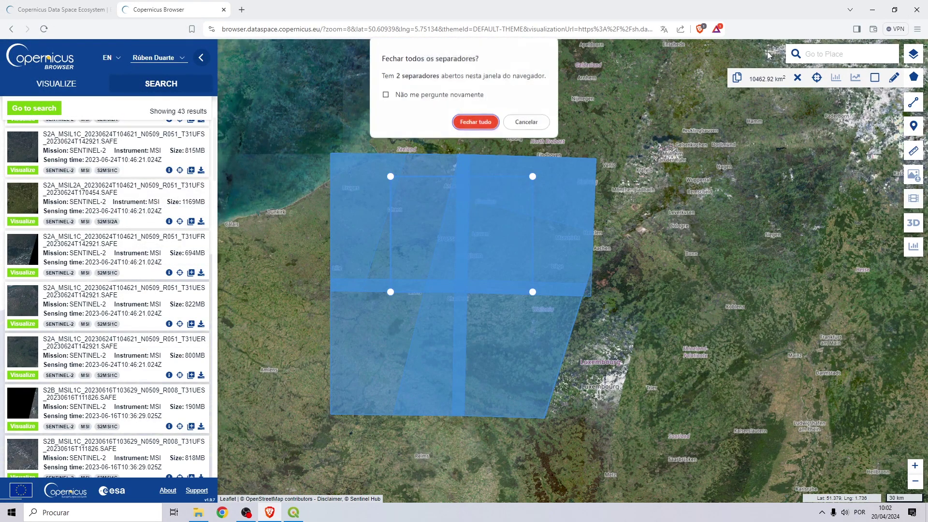
pyautogui.click(476, 122)
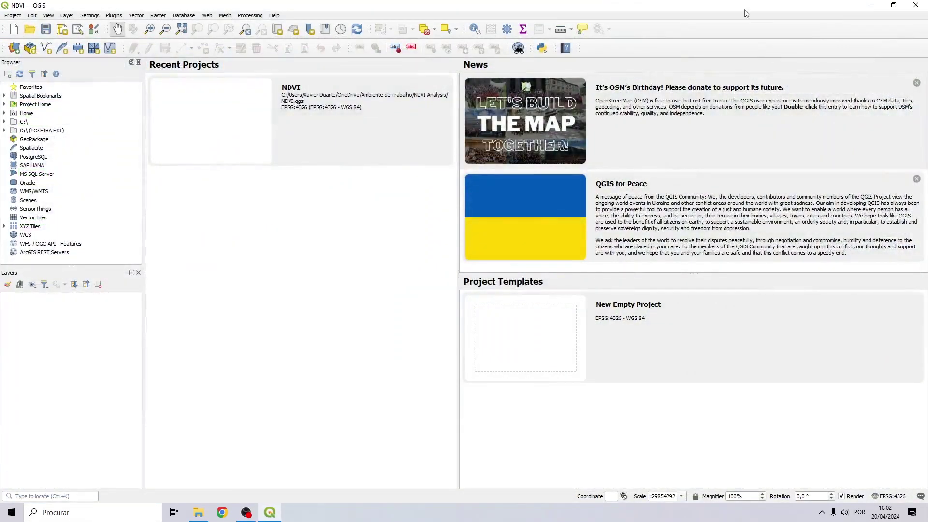
# Extract the T31UES Sentinel-2 zip into the NDVI Analysis folder using 7-Zip's Extrair para aqui.
pyautogui.click(871, 6)
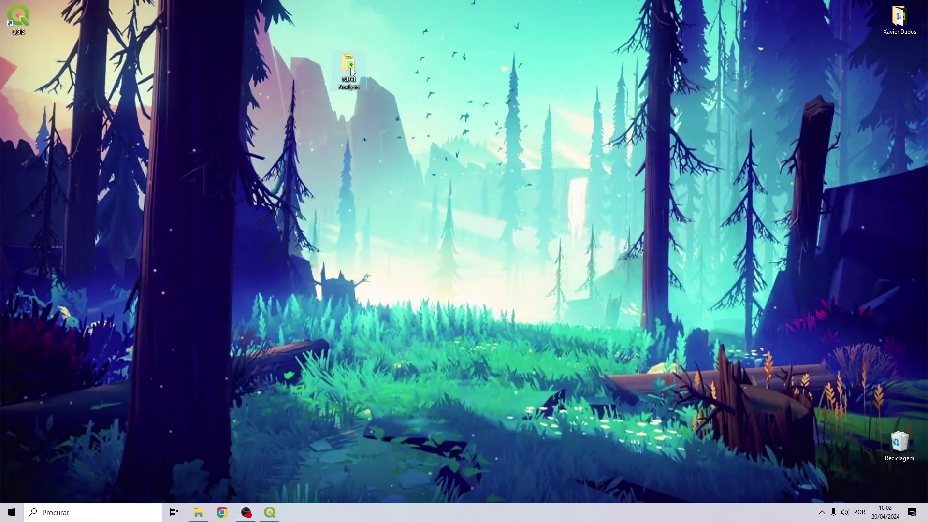
pyautogui.doubleClick(350, 68)
pyautogui.rightClick(194, 116)
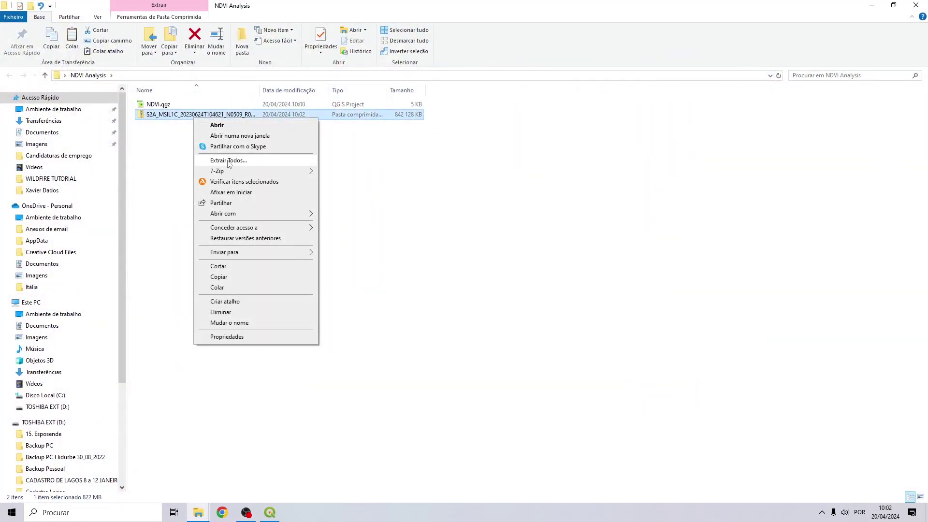
pyautogui.moveTo(236, 172)
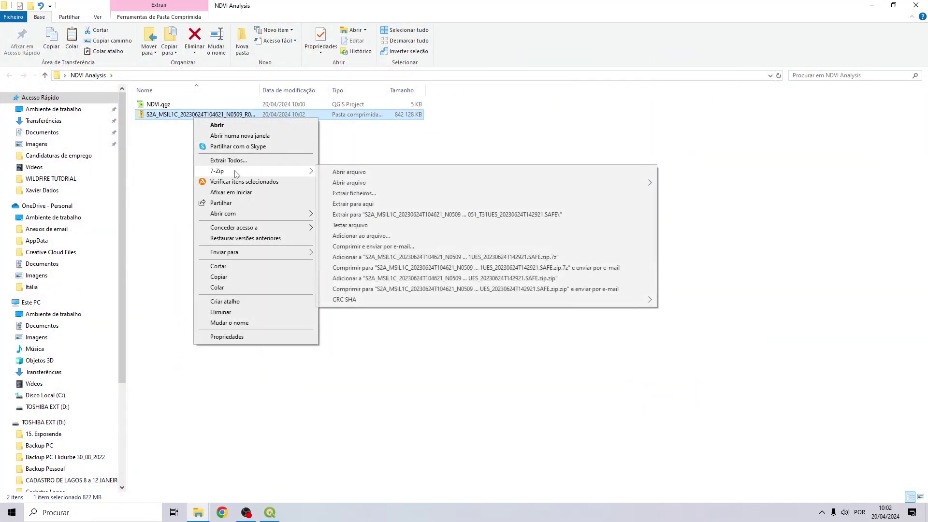
pyautogui.click(353, 204)
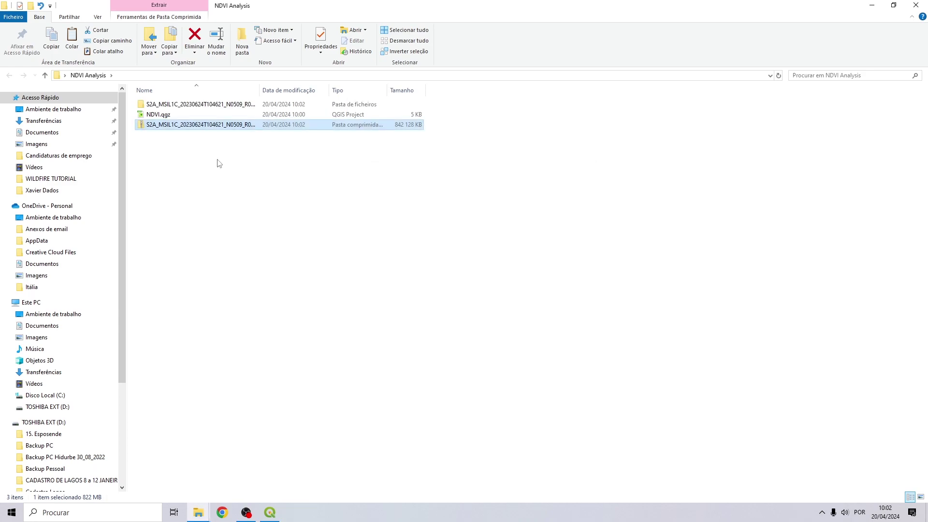
# Browse the extracted product's GRANULE tile into IMG_DATA and locate the B04 and B08 band files.
pyautogui.click(194, 104)
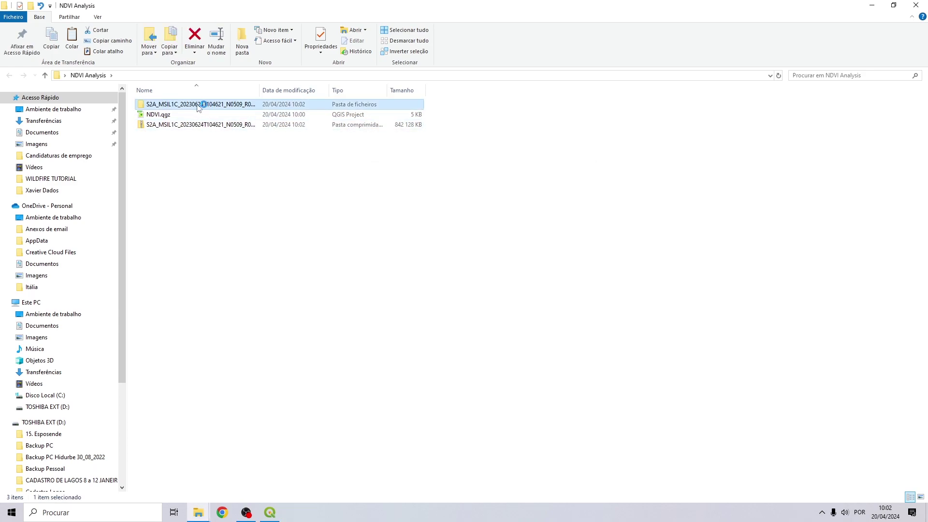
pyautogui.doubleClick(190, 105)
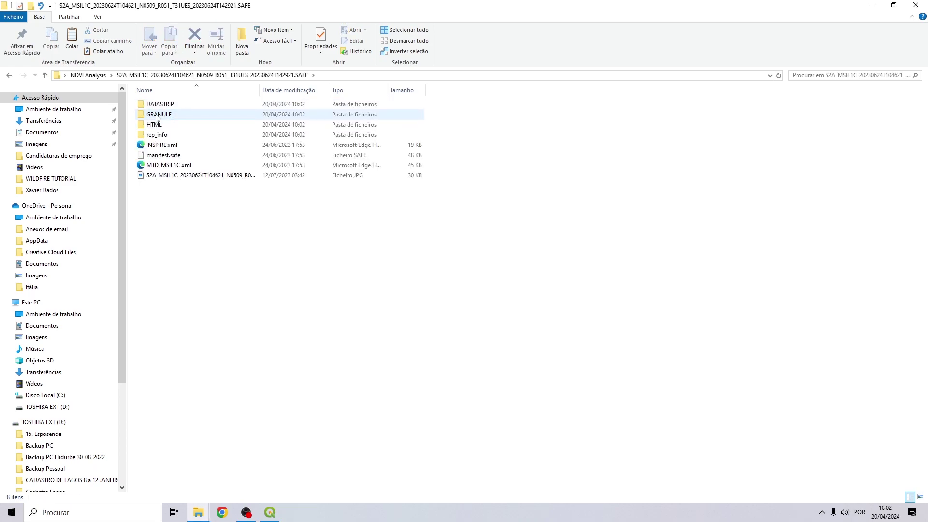
pyautogui.doubleClick(157, 115)
pyautogui.doubleClick(167, 106)
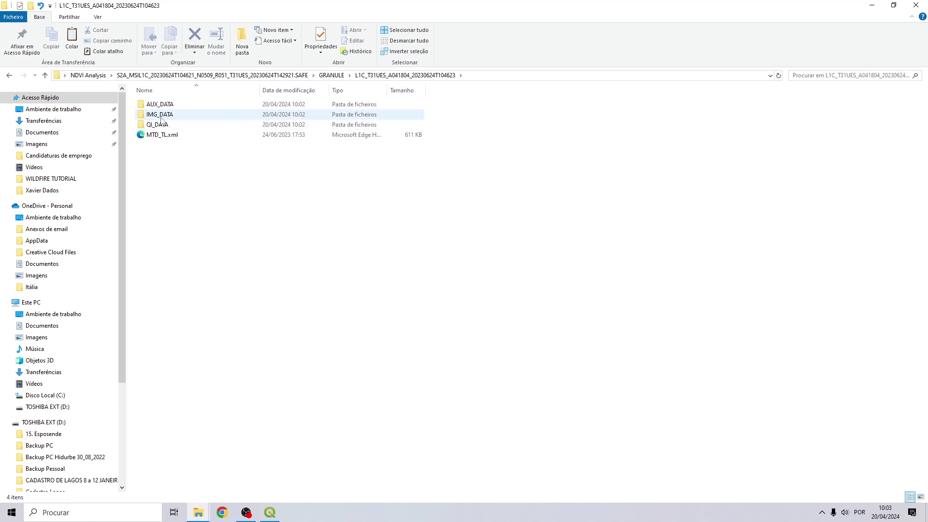
pyautogui.doubleClick(160, 116)
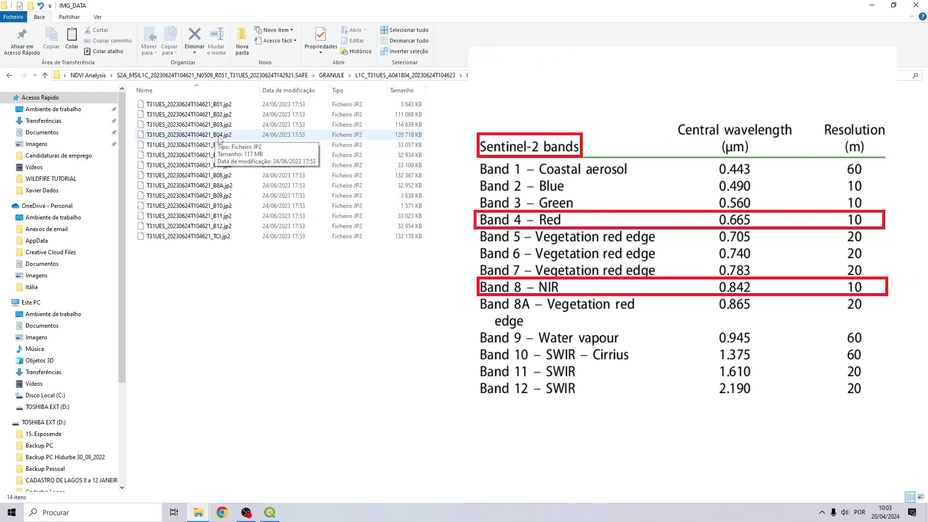
pyautogui.click(221, 136)
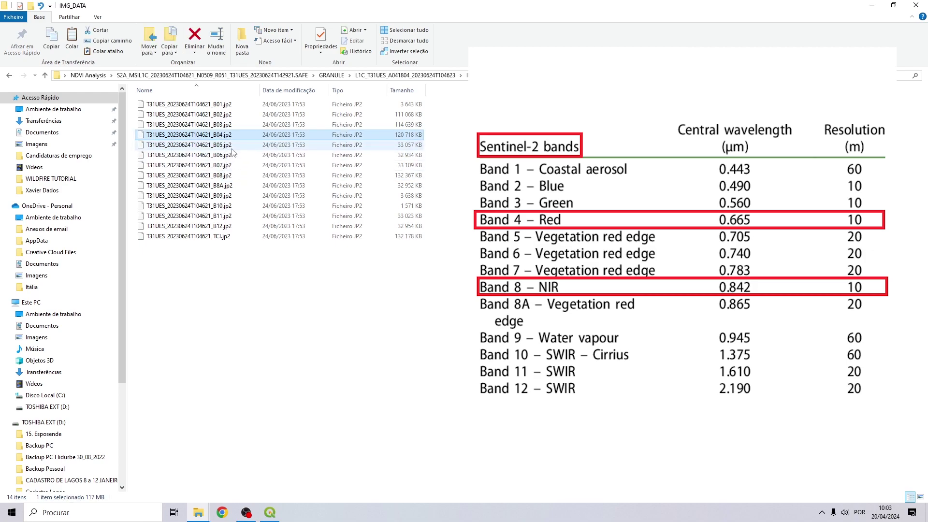
pyautogui.keyDown('ctrl'); pyautogui.click(207, 175); pyautogui.keyUp('ctrl')
pyautogui.click(273, 287)
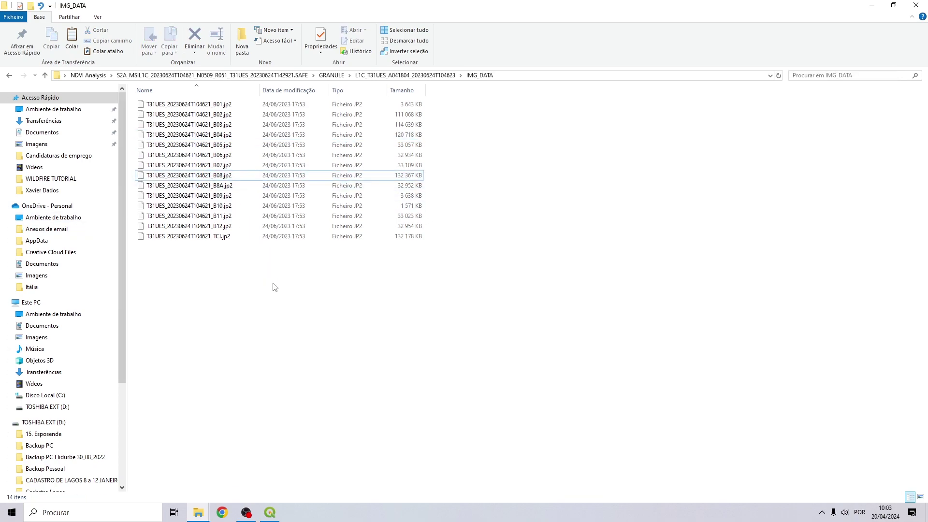
# Back in QGIS, expand Project Home down to the scene's IMG_DATA folder in the Browser.
pyautogui.click(270, 512)
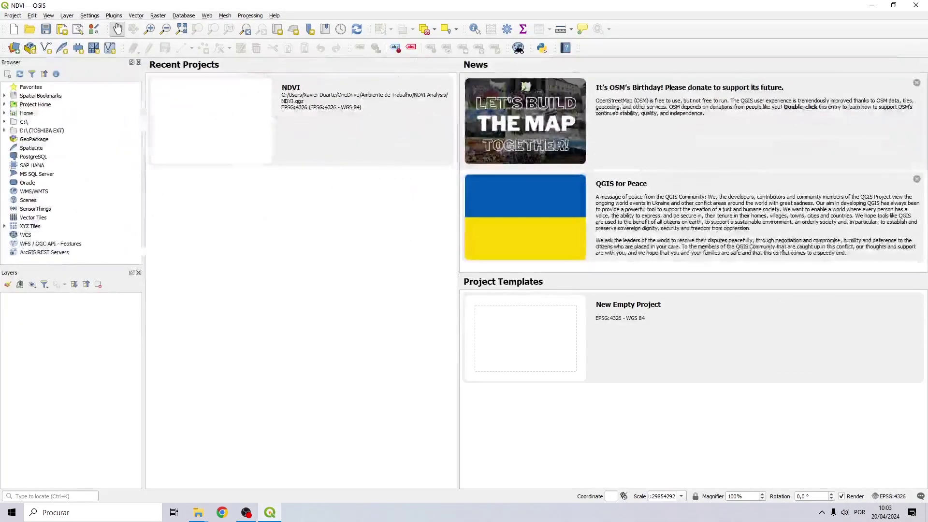
pyautogui.click(5, 104)
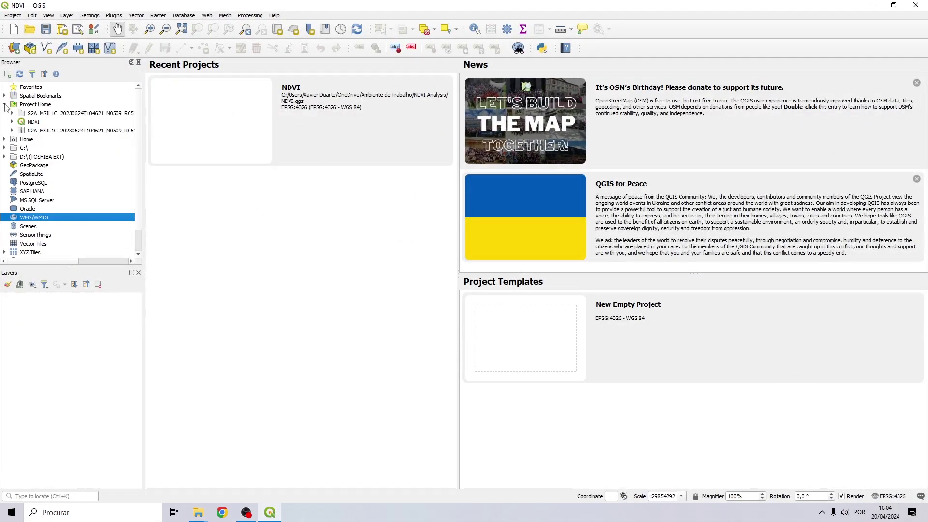
pyautogui.click(12, 113)
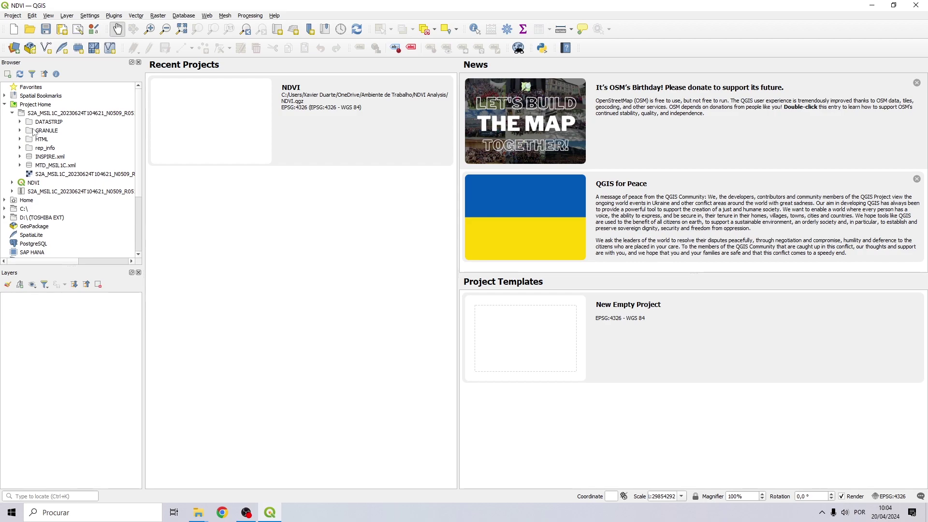
pyautogui.click(20, 130)
pyautogui.click(27, 139)
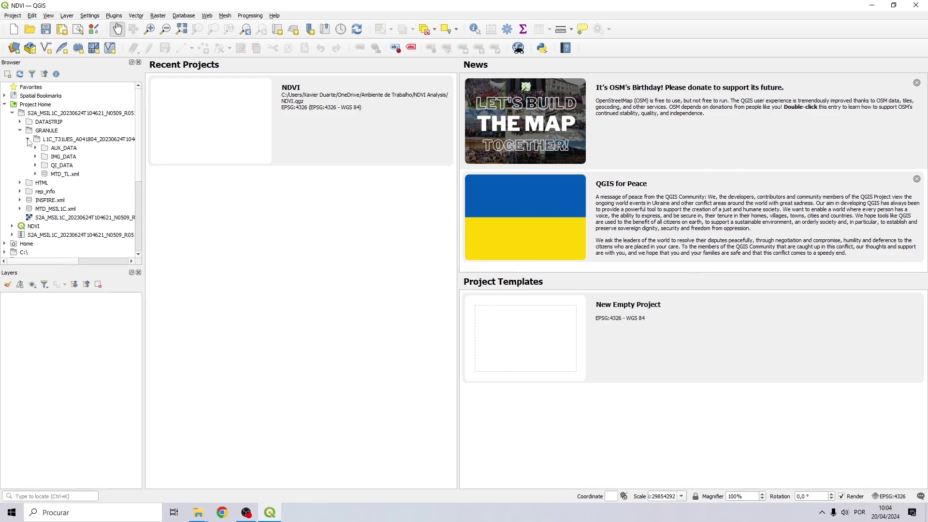
pyautogui.click(36, 157)
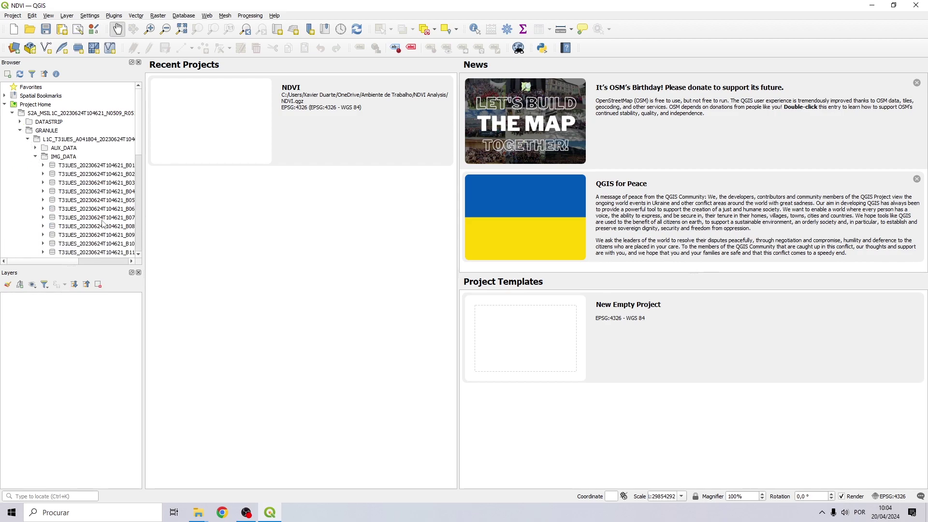
# Load the B04 and B08 band rasters into the Layers panel.
pyautogui.moveTo(73, 262); pyautogui.dragTo(95, 261)
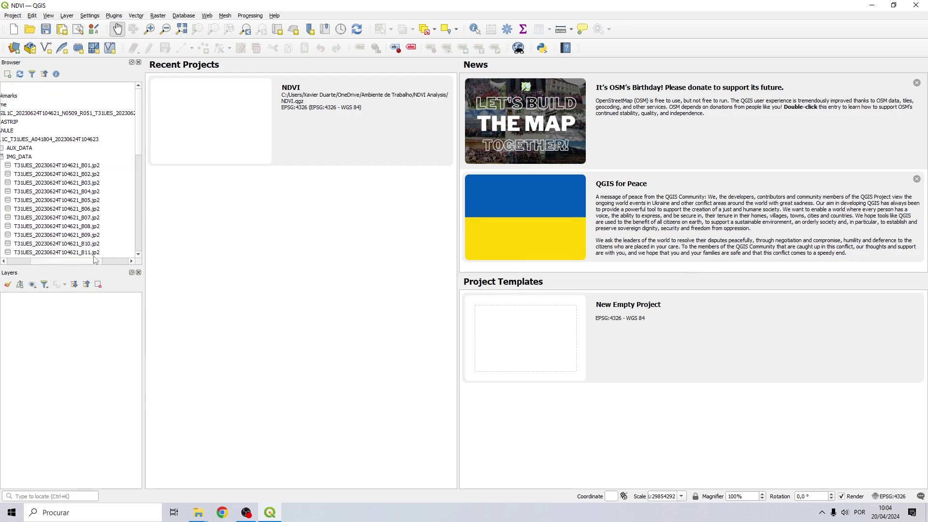
pyautogui.click(90, 192)
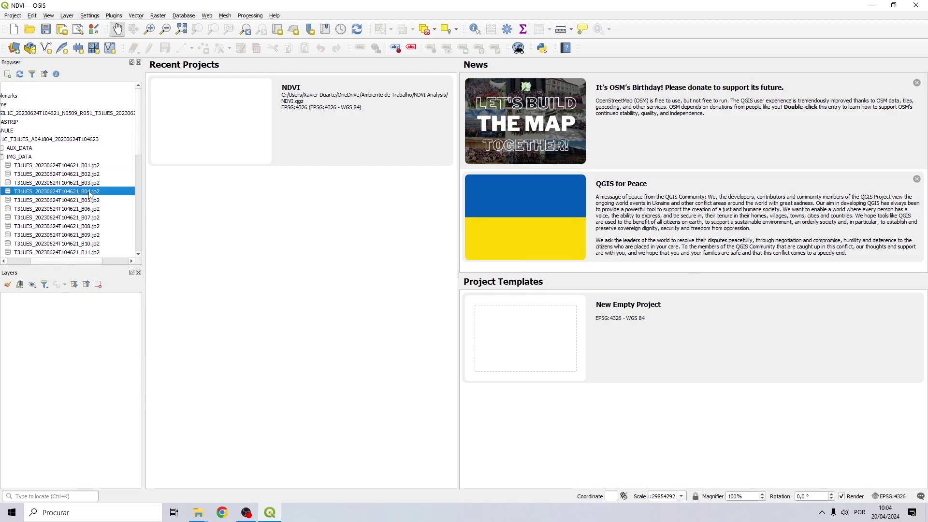
pyautogui.keyDown('ctrl'); pyautogui.click(91, 227); pyautogui.keyUp('ctrl')
pyautogui.moveTo(79, 195); pyautogui.dragTo(72, 314)
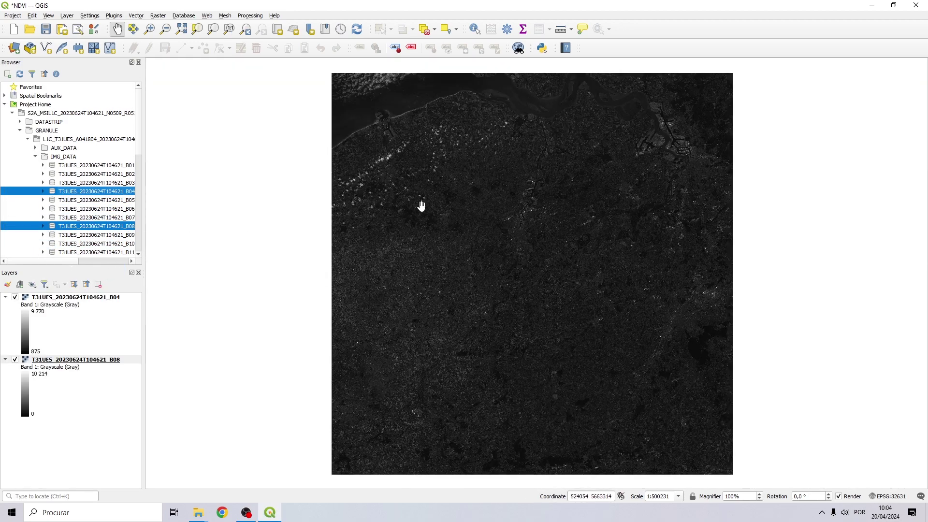
# Compare the two bands by hiding and reshowing the B04 layer over B08.
pyautogui.moveTo(432, 203); pyautogui.dragTo(392, 201)
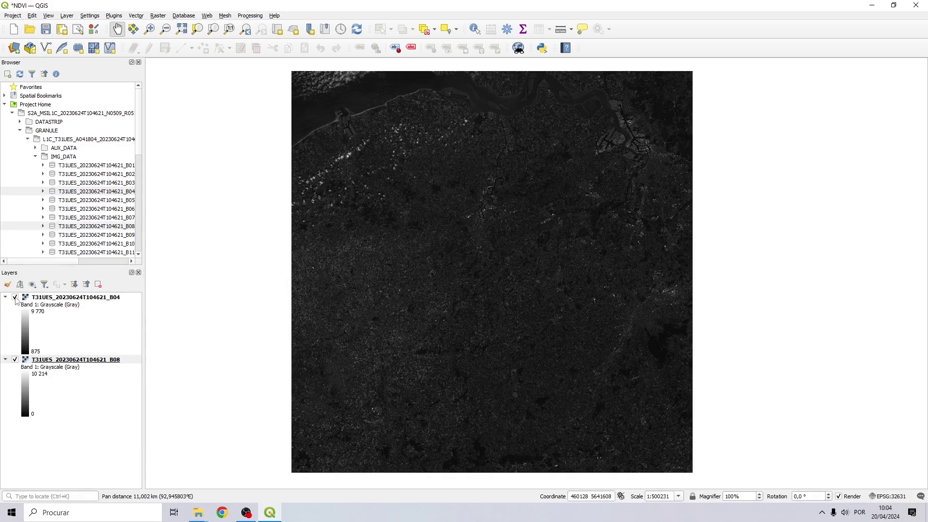
pyautogui.click(78, 298)
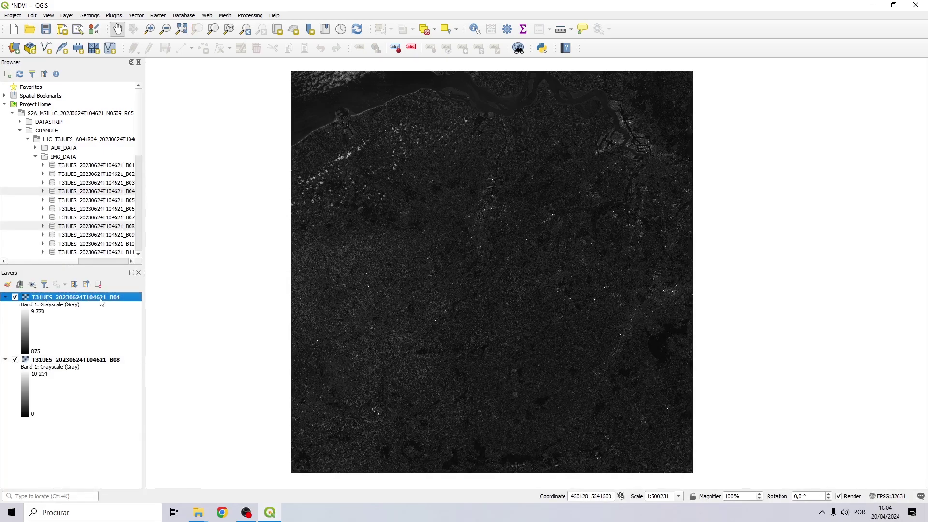
pyautogui.click(15, 297)
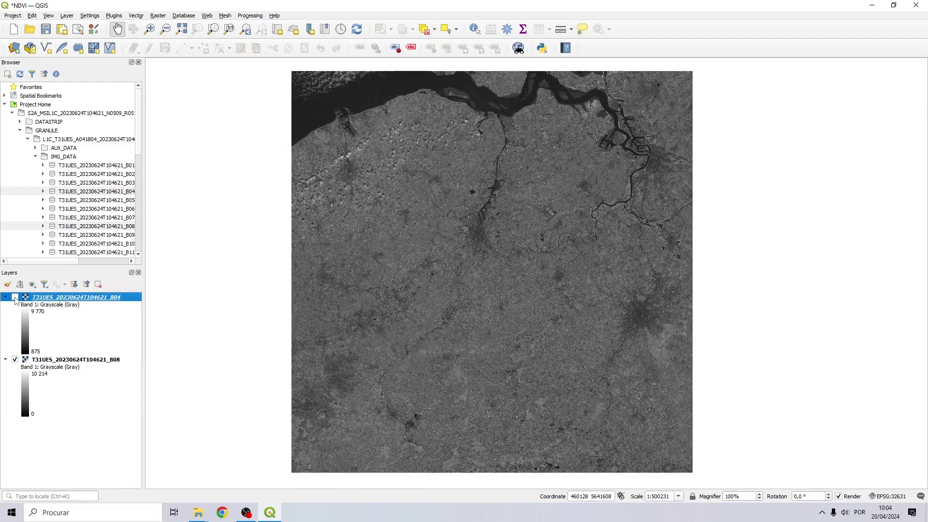
pyautogui.click(15, 297)
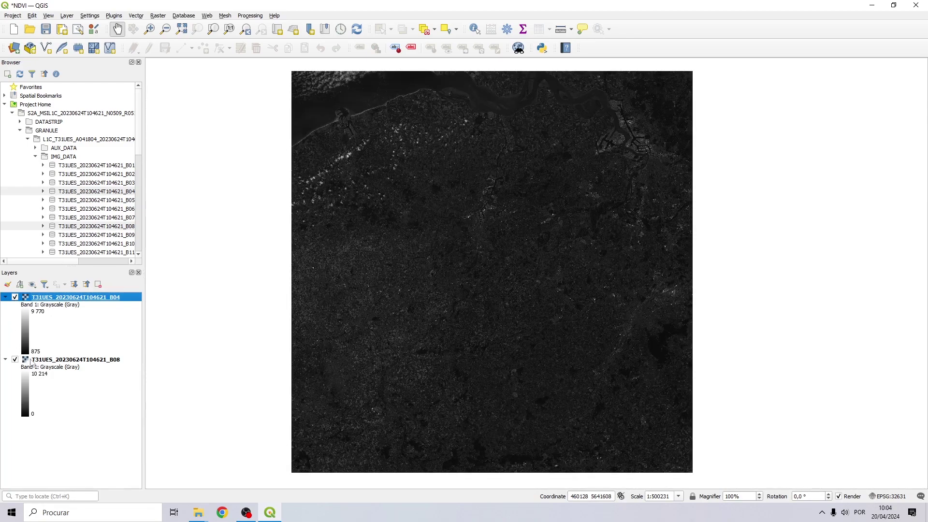
pyautogui.click(88, 367)
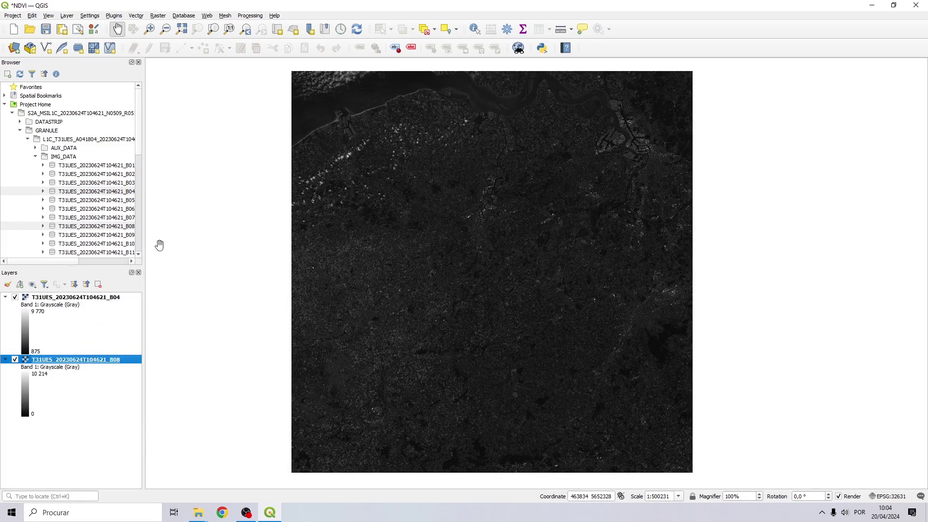
pyautogui.click(159, 15)
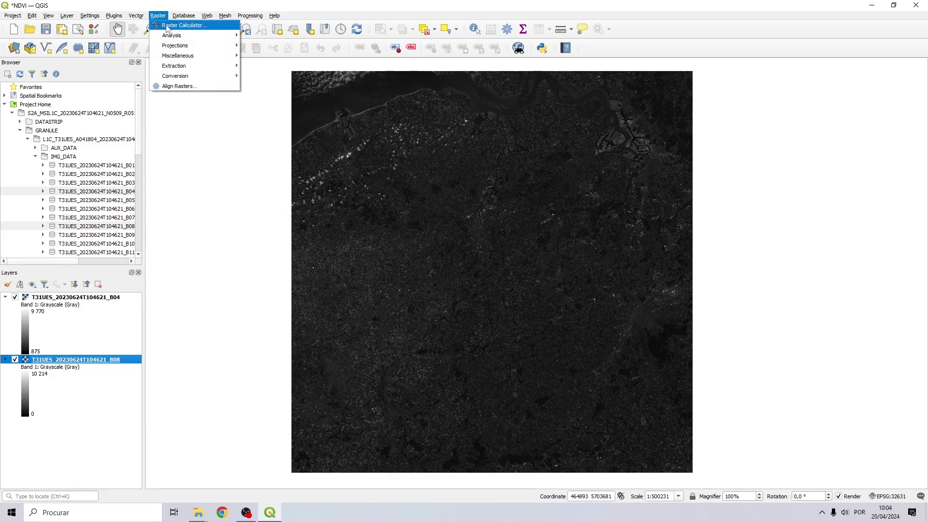
# In the Raster Calculator, enter the NDVI numerator (B08 - B04).
pyautogui.click(181, 26)
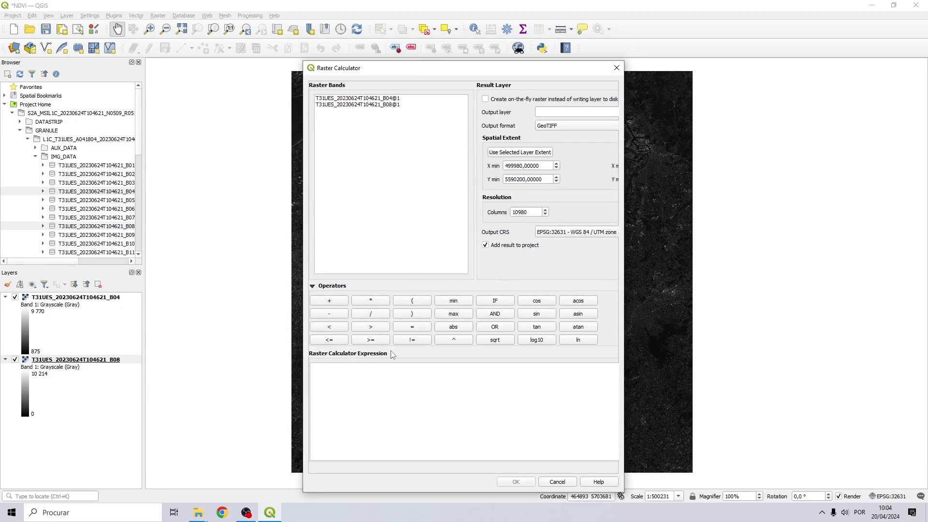
pyautogui.write('(')
pyautogui.doubleClick(370, 105)
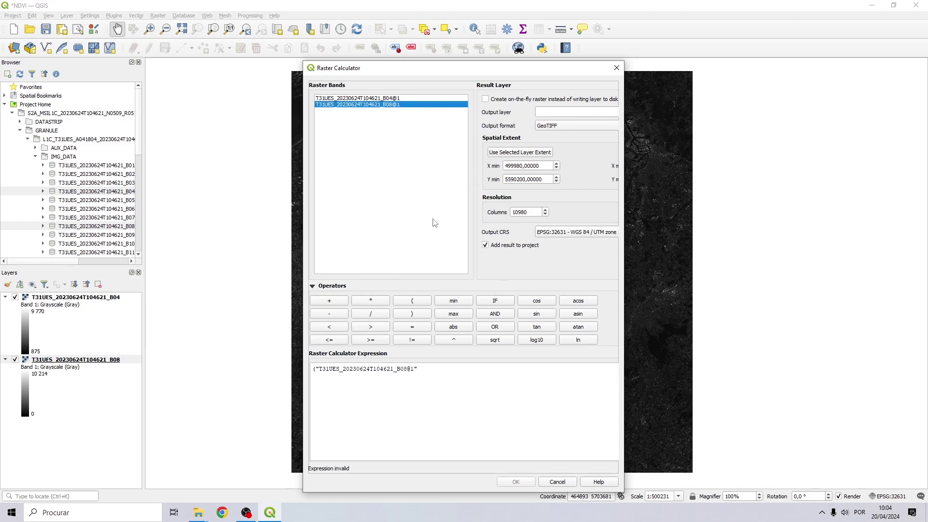
pyautogui.click(443, 371)
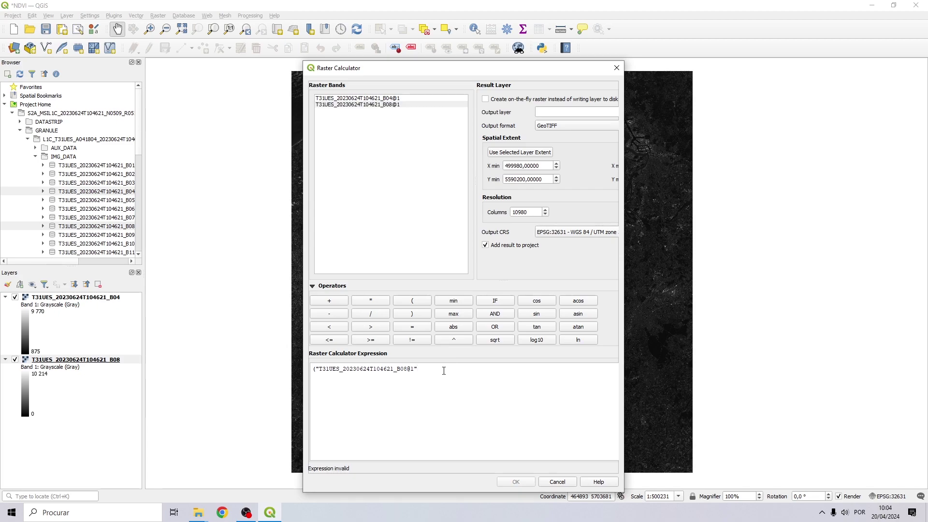
pyautogui.click(337, 315)
pyautogui.doubleClick(368, 99)
pyautogui.click(541, 373)
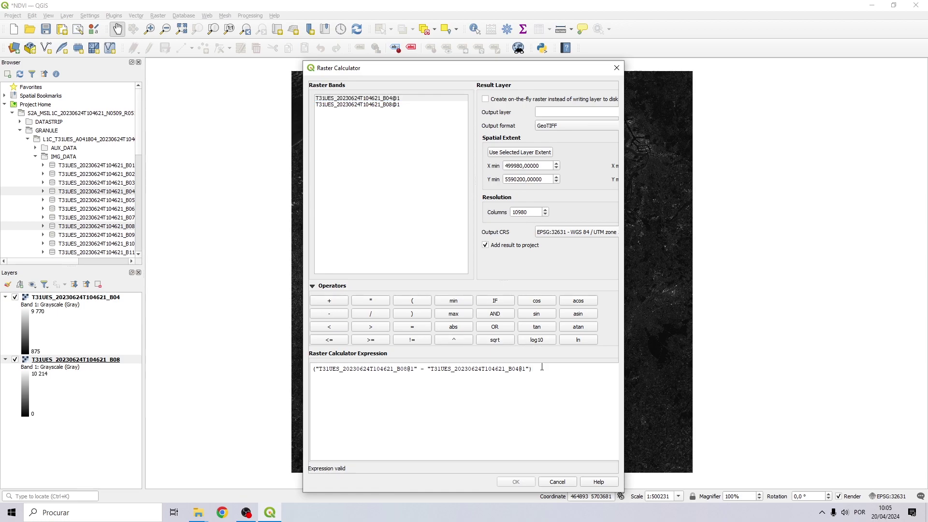
# Complete the expression with / (B08 + B04) and widen the calculator dialog.
pyautogui.click(371, 315)
pyautogui.doubleClick(385, 105)
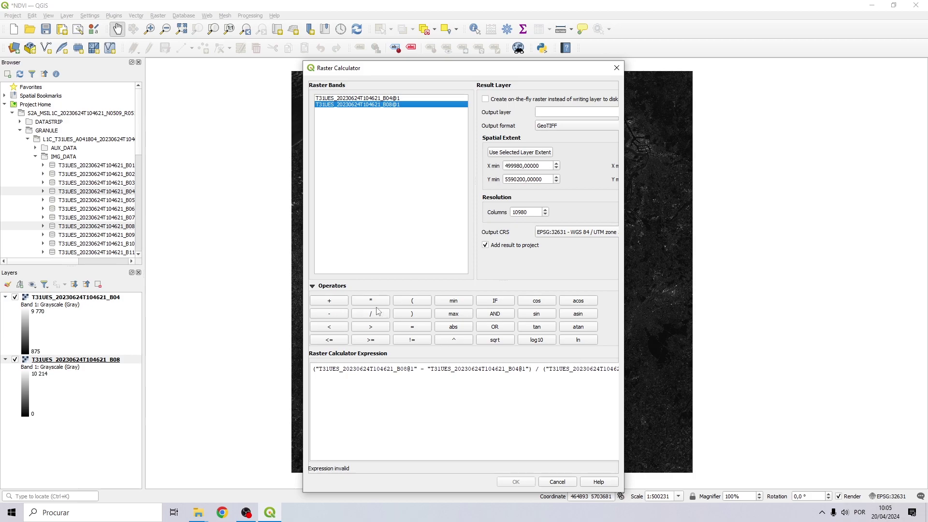
pyautogui.click(335, 302)
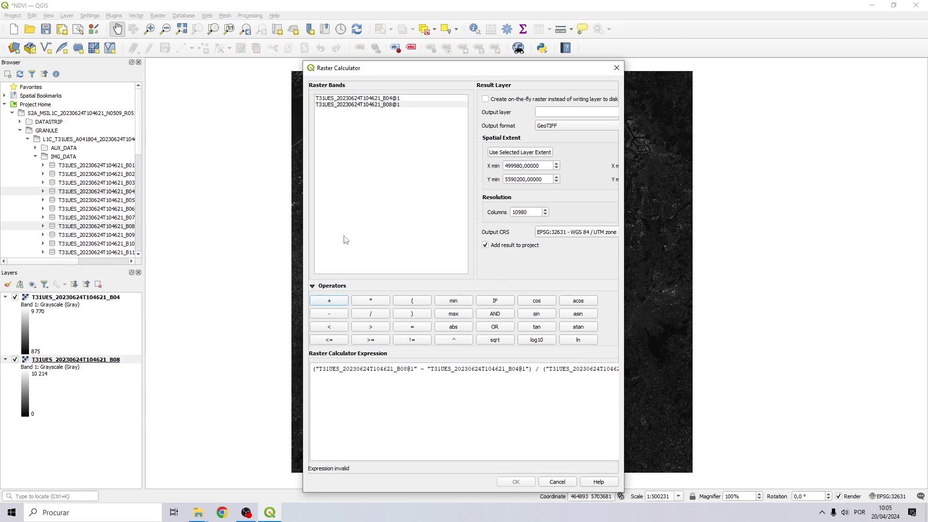
pyautogui.doubleClick(365, 99)
pyautogui.click(423, 378)
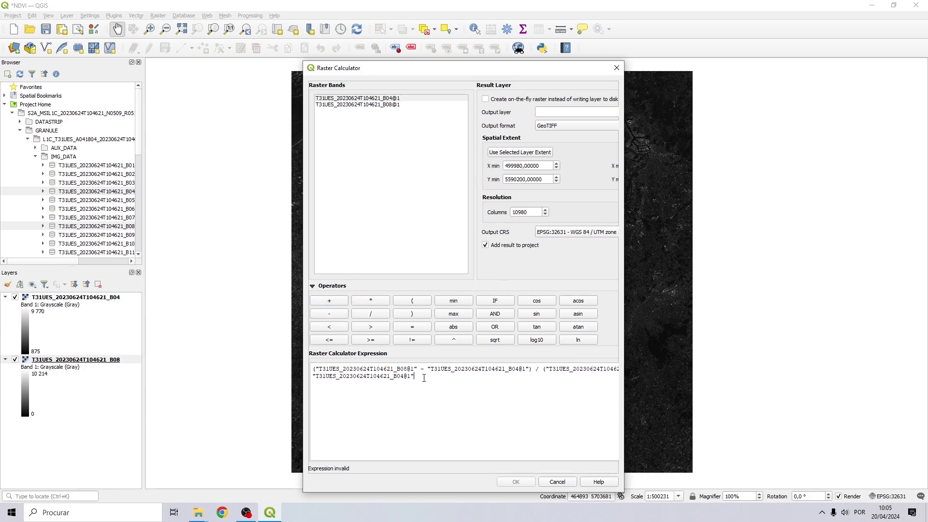
pyautogui.write(')')
pyautogui.moveTo(623, 138); pyautogui.dragTo(840, 139)
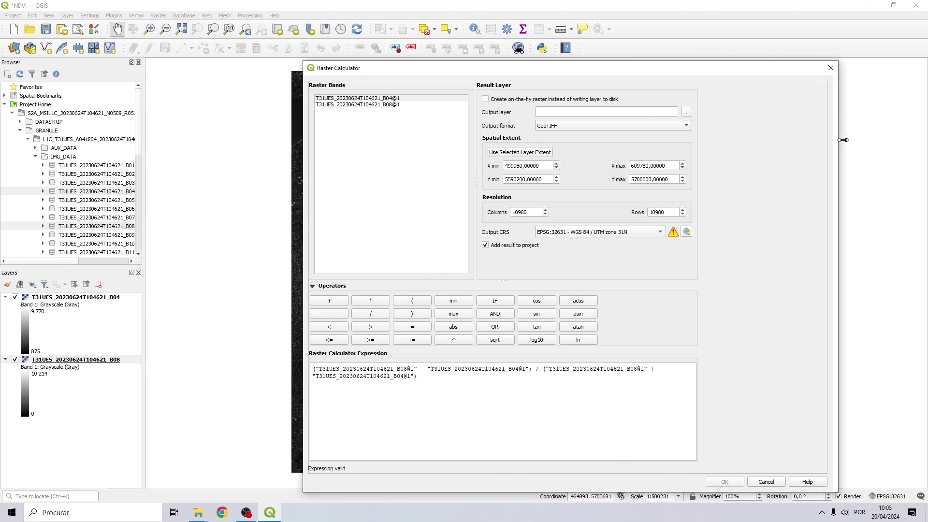
# Save the calculator output as NDVI in the NDVI Analysis folder and compute the NDVI layer.
pyautogui.click(686, 112)
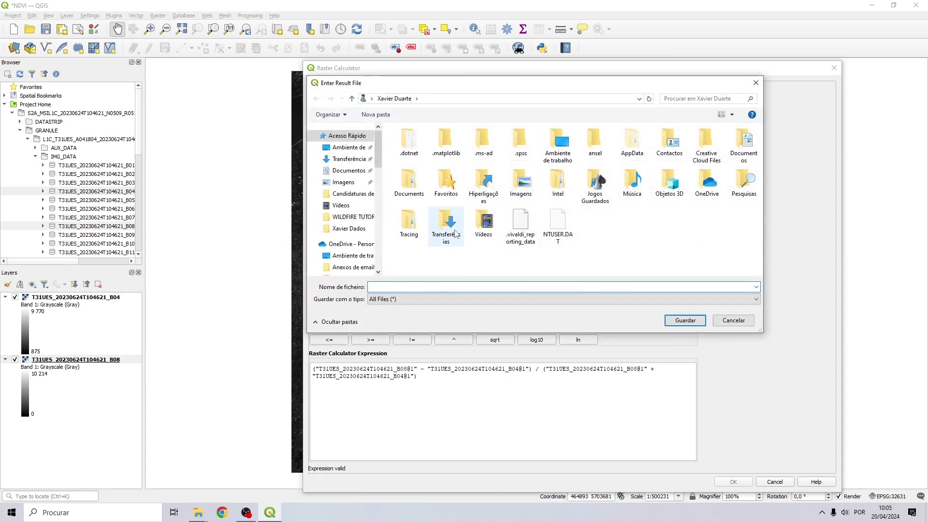
pyautogui.click(348, 146)
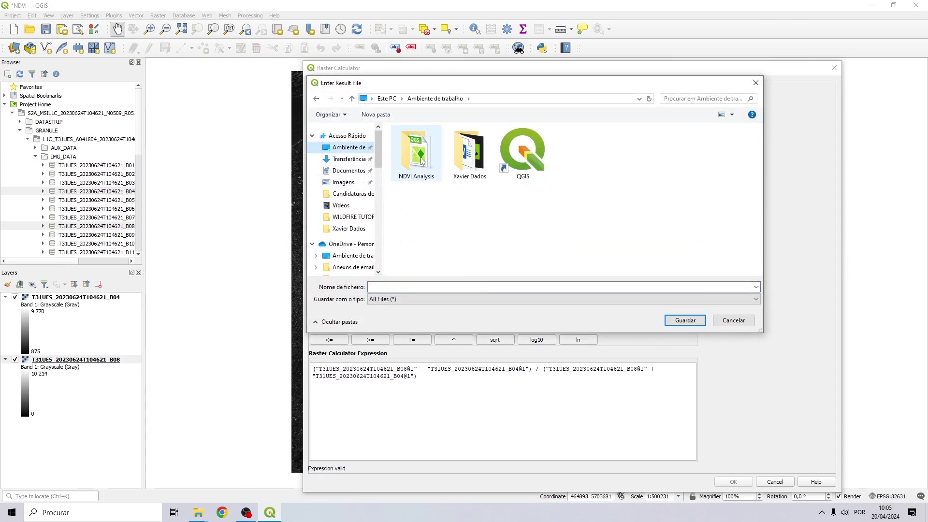
pyautogui.doubleClick(422, 163)
pyautogui.click(394, 286)
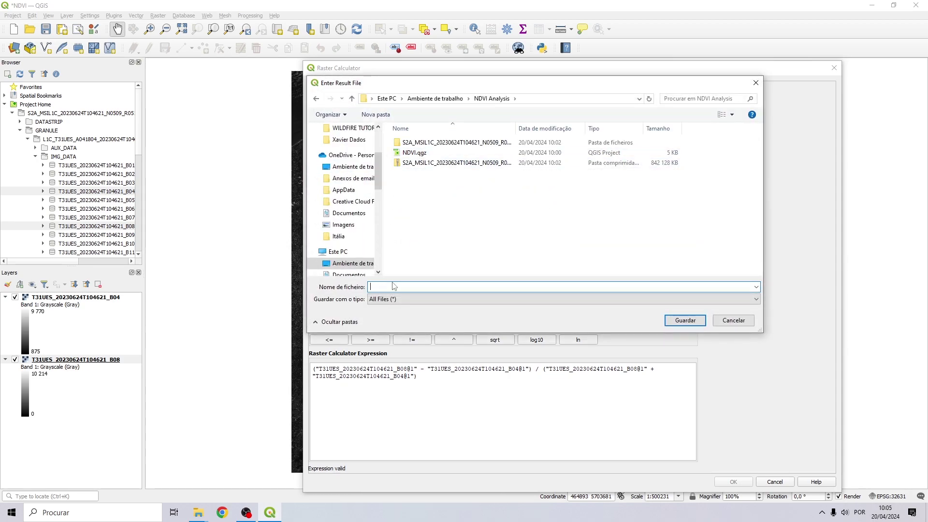
pyautogui.write('NDVI')
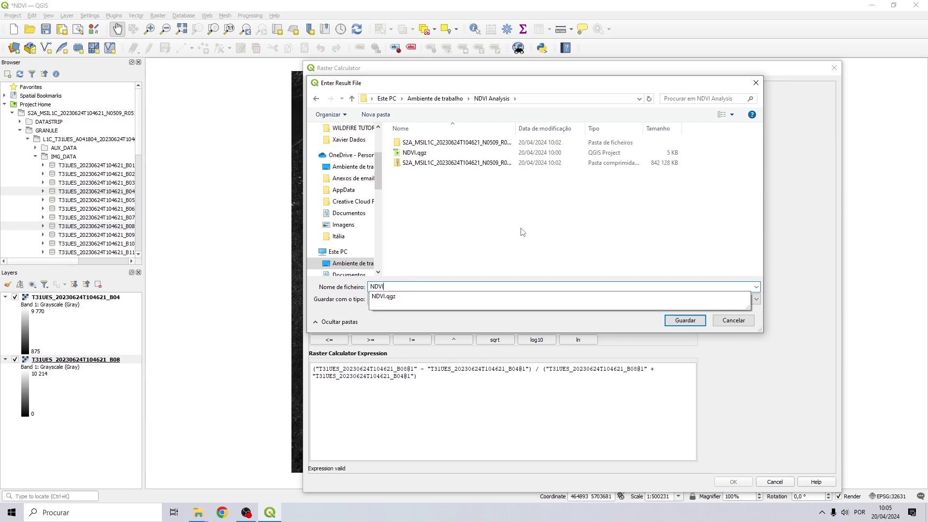
pyautogui.press('Escape')
pyautogui.click(679, 321)
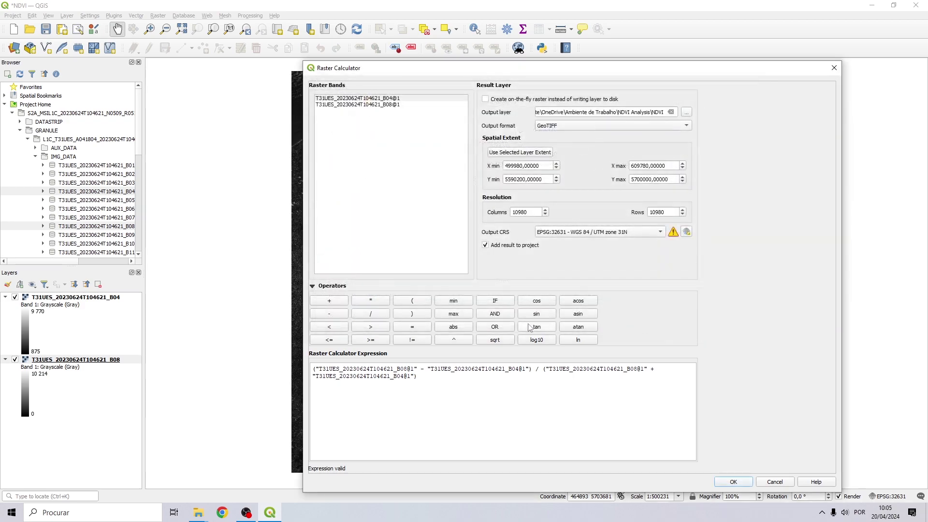
pyautogui.click(733, 481)
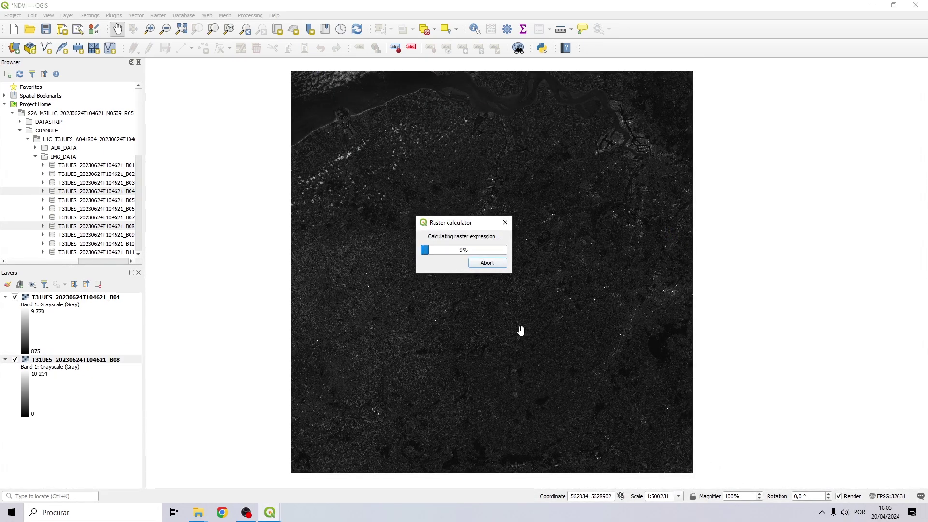
pyautogui.click(36, 298)
# Remove the B04 and B08 band layers together, confirming the removal.
pyautogui.keyDown('ctrl'); pyautogui.click(50, 425); pyautogui.keyUp('ctrl')
pyautogui.rightClick(51, 425)
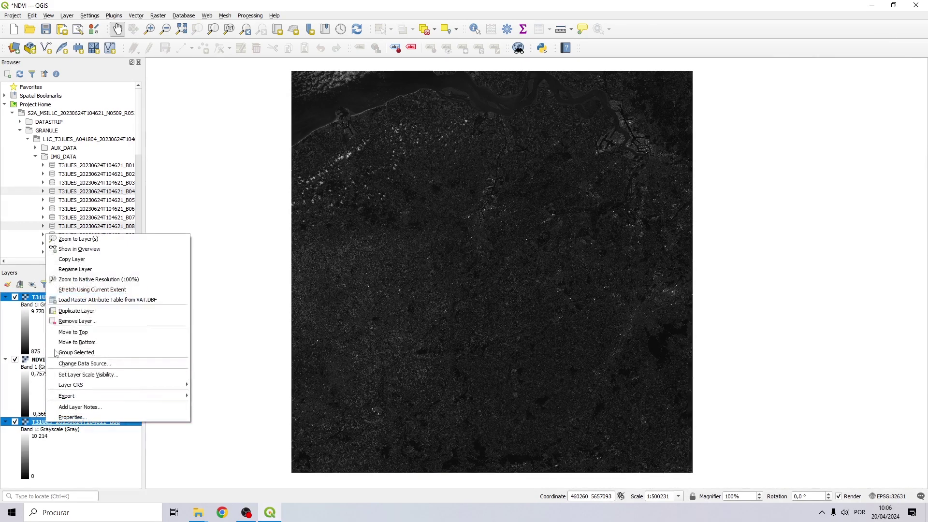
pyautogui.click(67, 321)
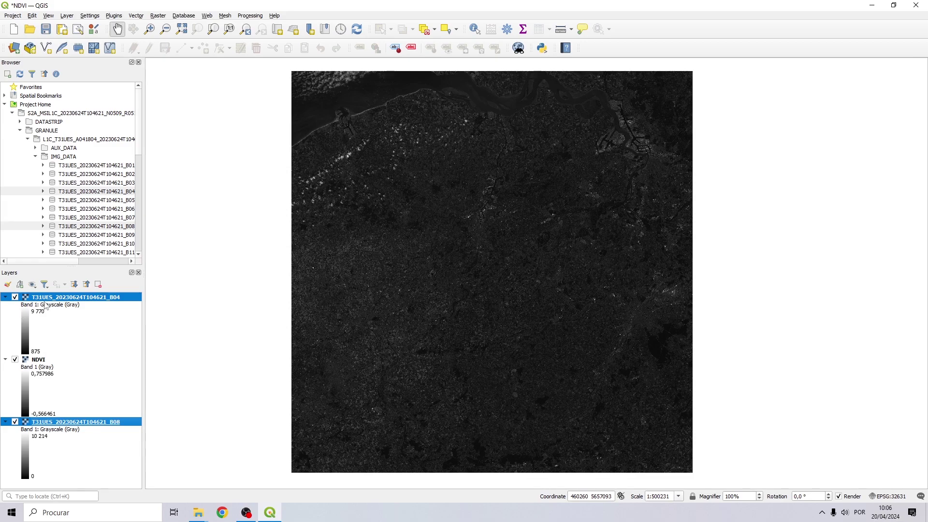
pyautogui.click(448, 270)
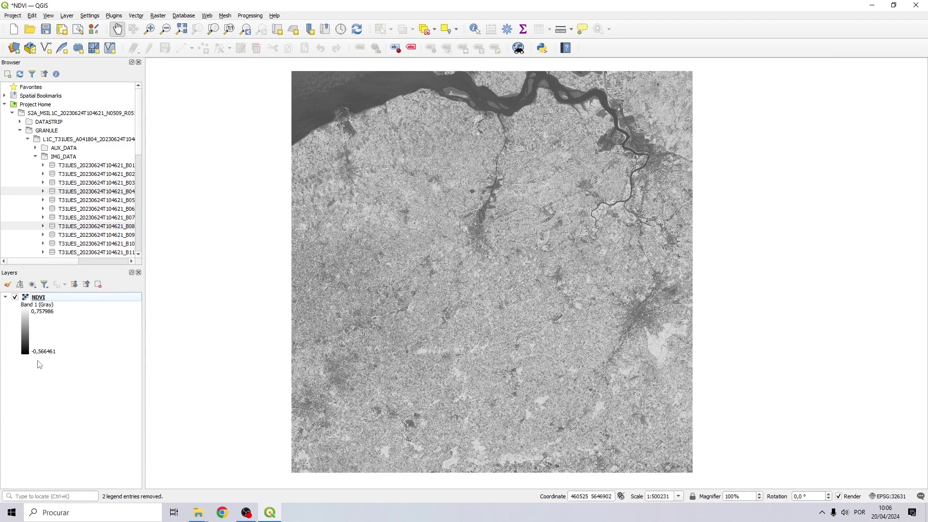
# In the NDVI layer's Symbology, choose Singleband pseudocolor with Equal Interval mode.
pyautogui.rightClick(39, 298)
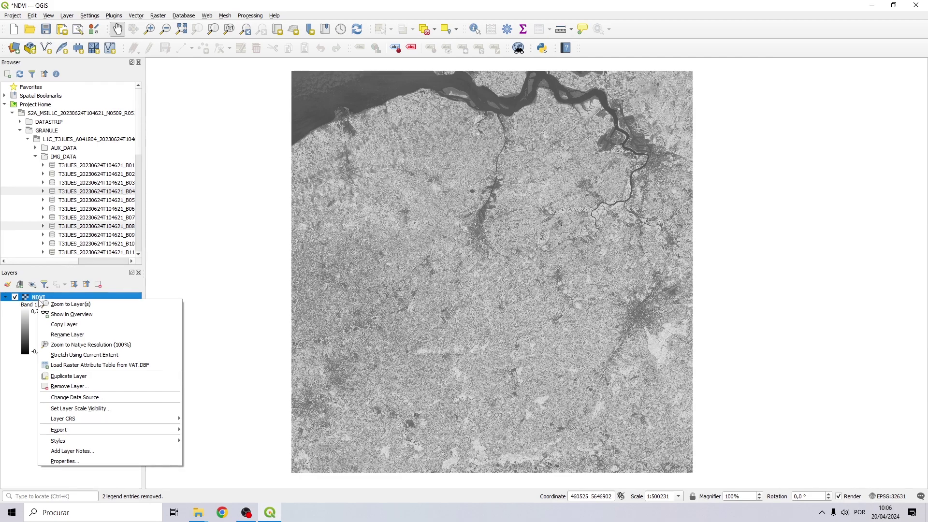
pyautogui.click(72, 461)
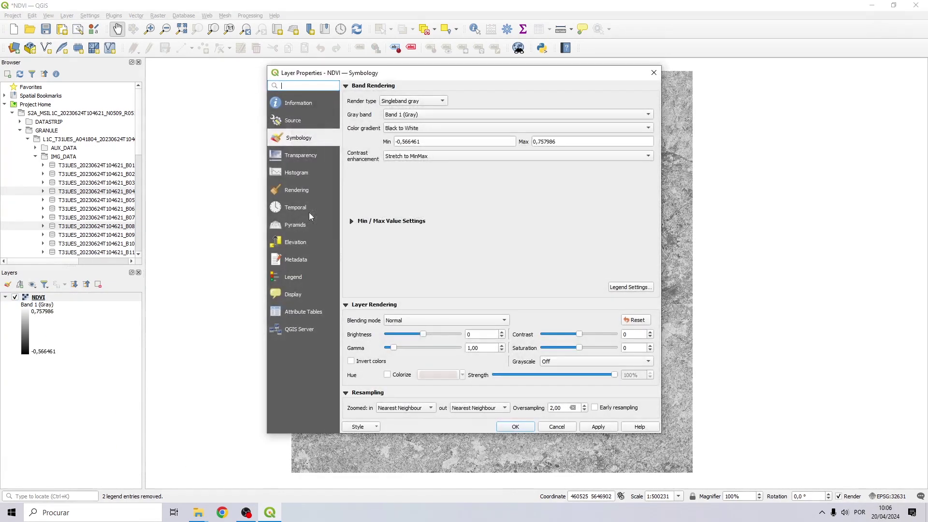
pyautogui.click(419, 100)
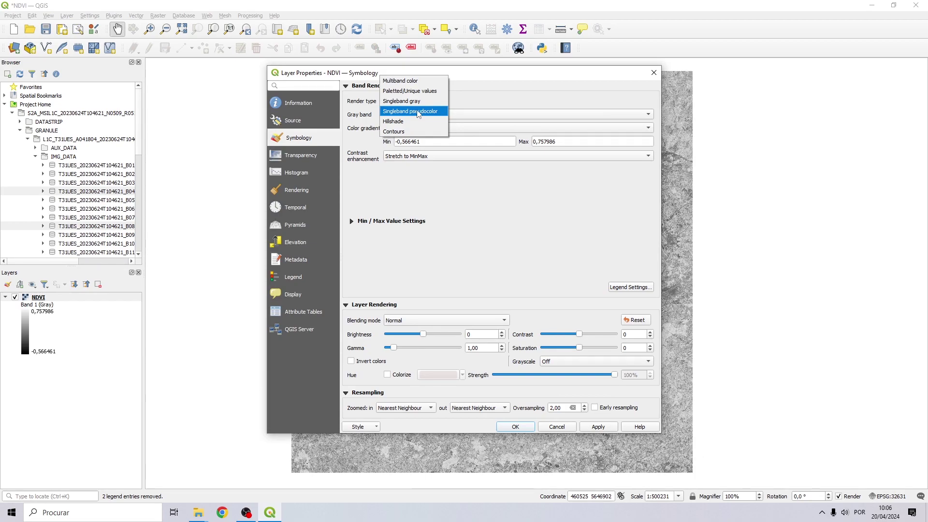
pyautogui.click(418, 111)
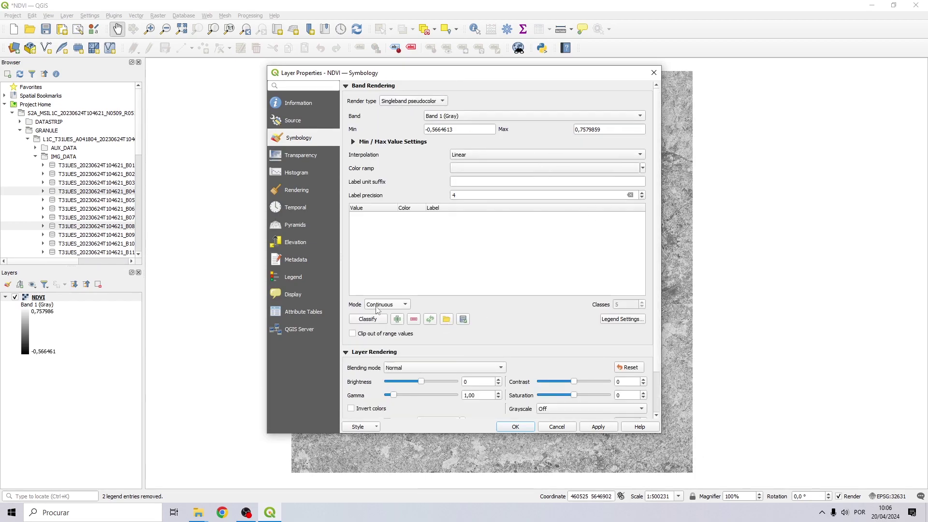
pyautogui.click(377, 306)
pyautogui.click(383, 314)
# Use 4 discrete equal-interval classes coloured with the Greens ramp.
pyautogui.click(641, 307)
pyautogui.click(395, 305)
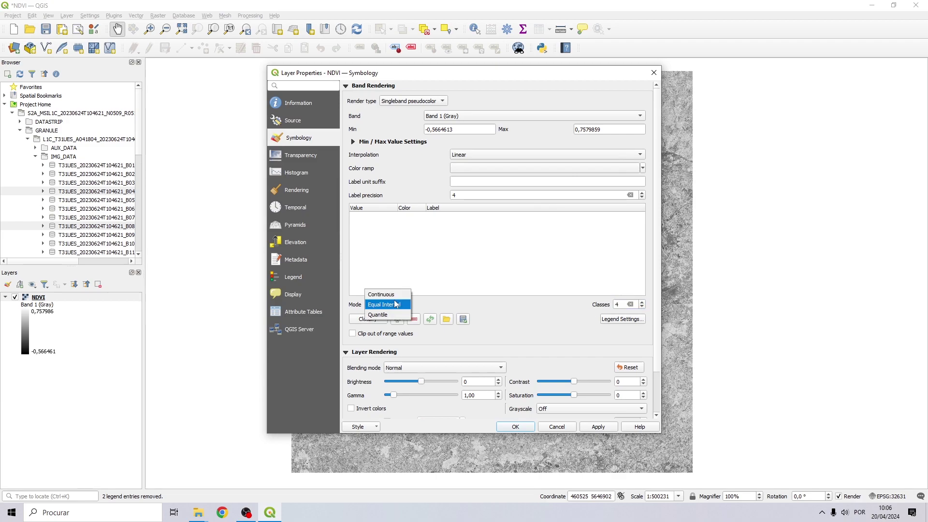
pyautogui.click(395, 305)
pyautogui.click(498, 155)
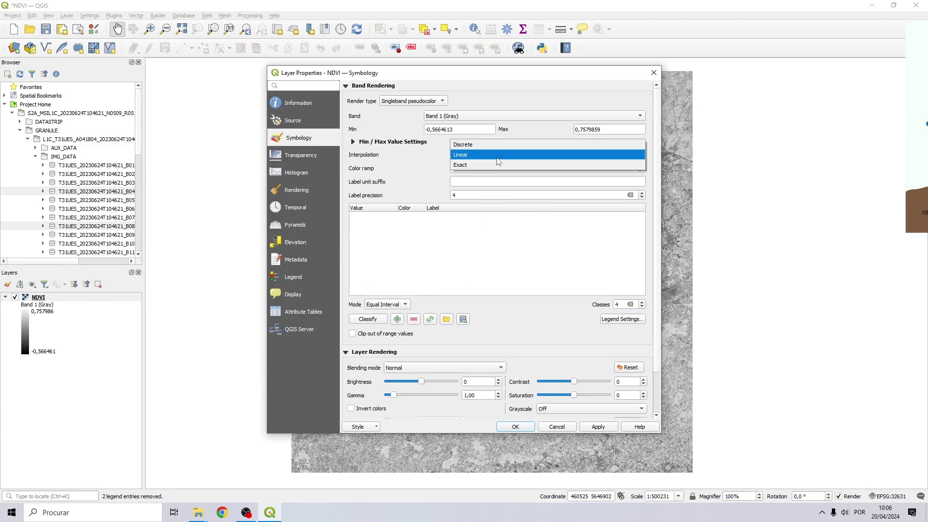
pyautogui.click(498, 145)
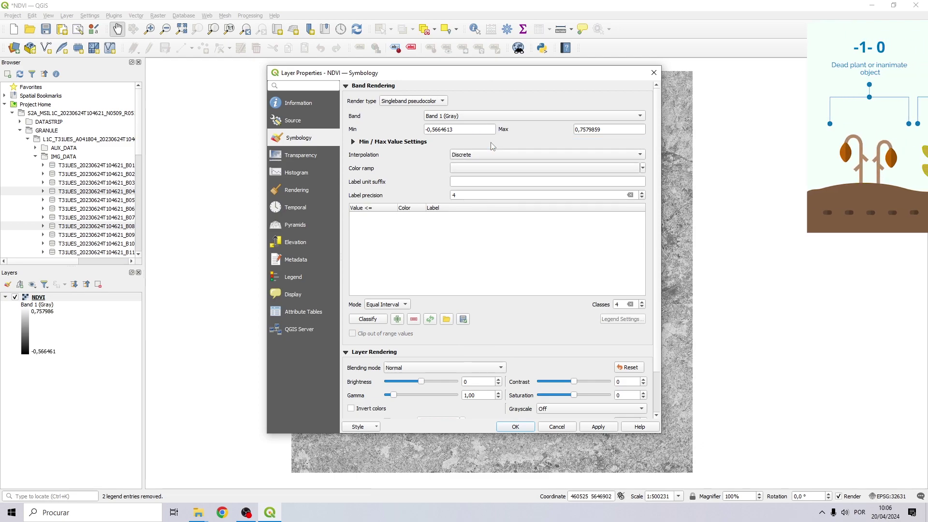
pyautogui.click(546, 170)
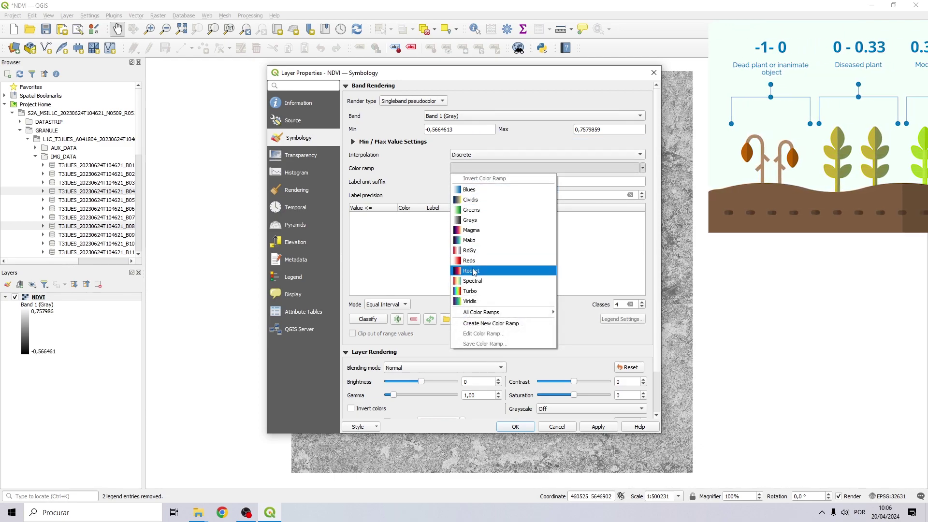
pyautogui.click(471, 209)
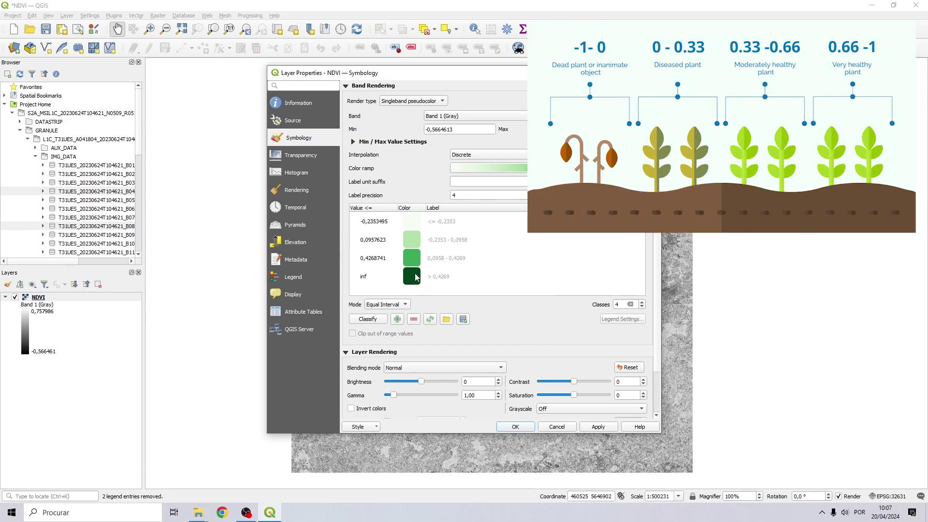
# Edit the class upper values to 0,66, 0,33 and 0 in the Symbology table.
pyautogui.doubleClick(380, 261)
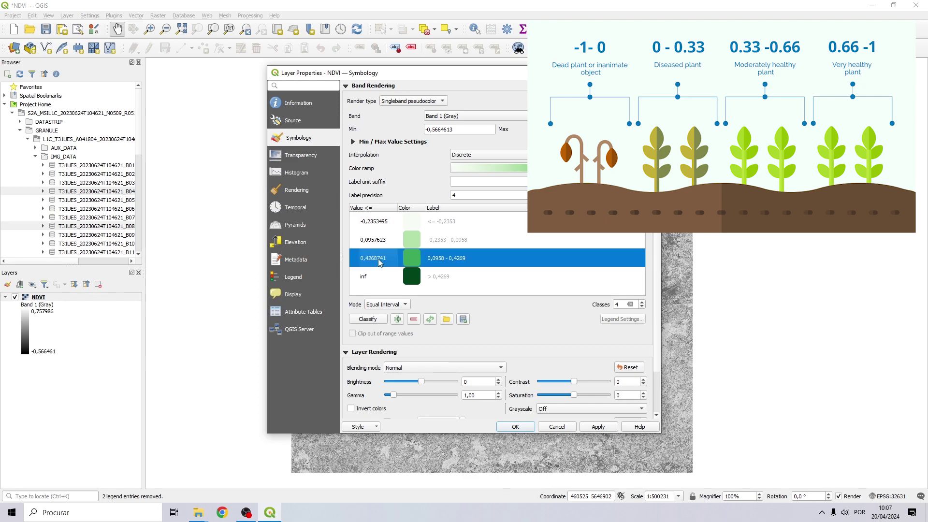
pyautogui.write('0,66')
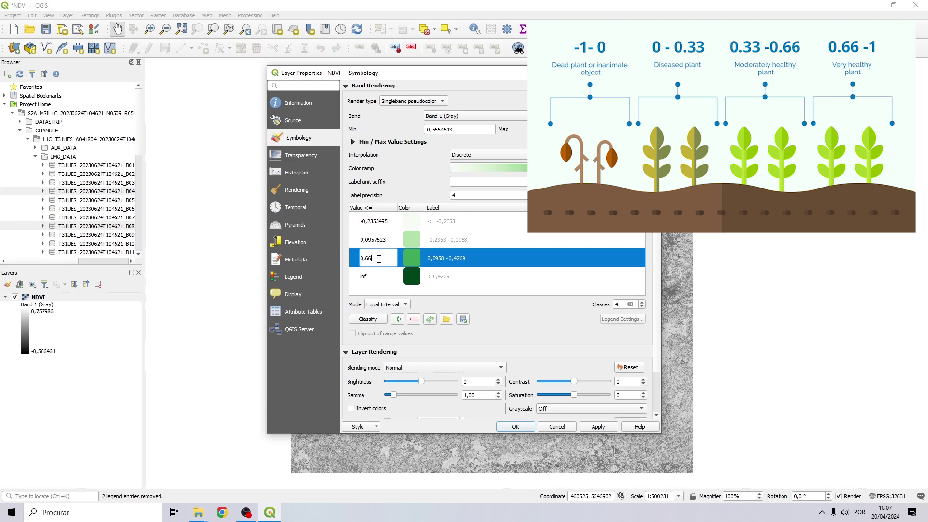
pyautogui.press('Return')
pyautogui.doubleClick(379, 238)
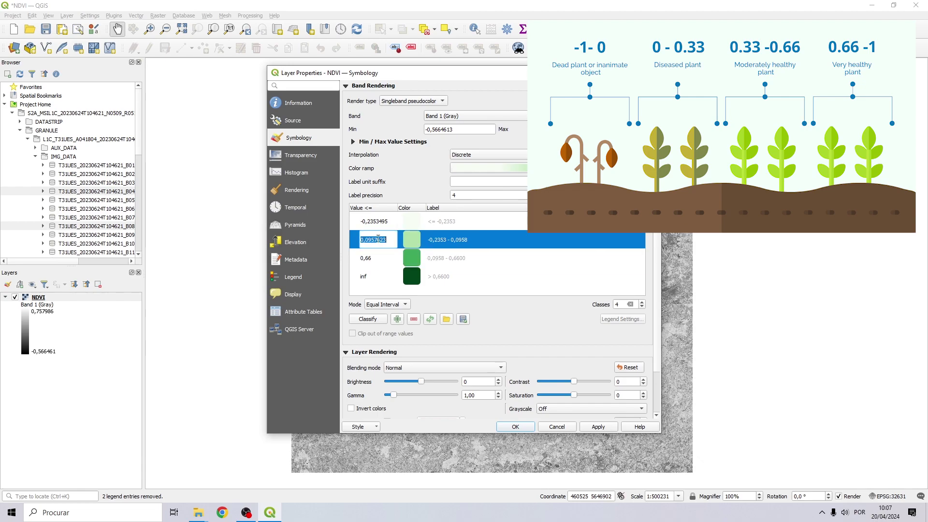
pyautogui.write('0,33')
pyautogui.press('Return')
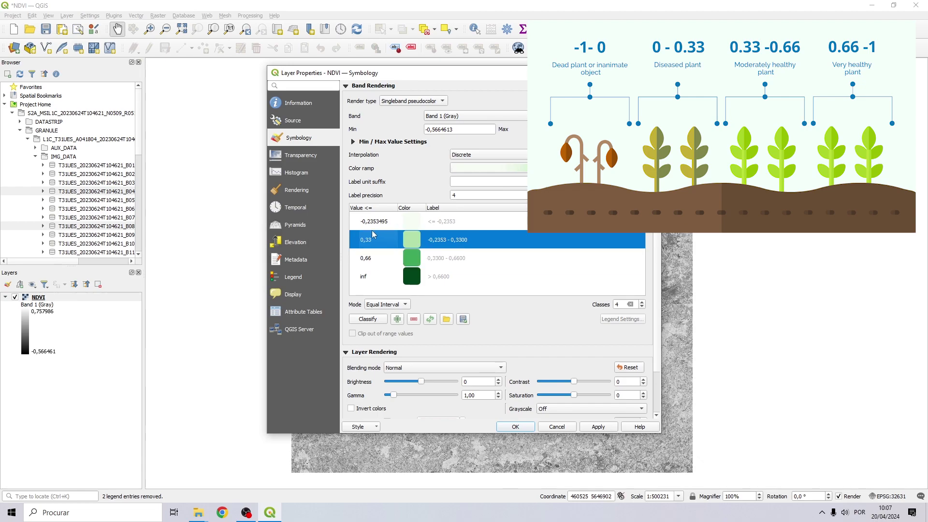
pyautogui.doubleClick(378, 220)
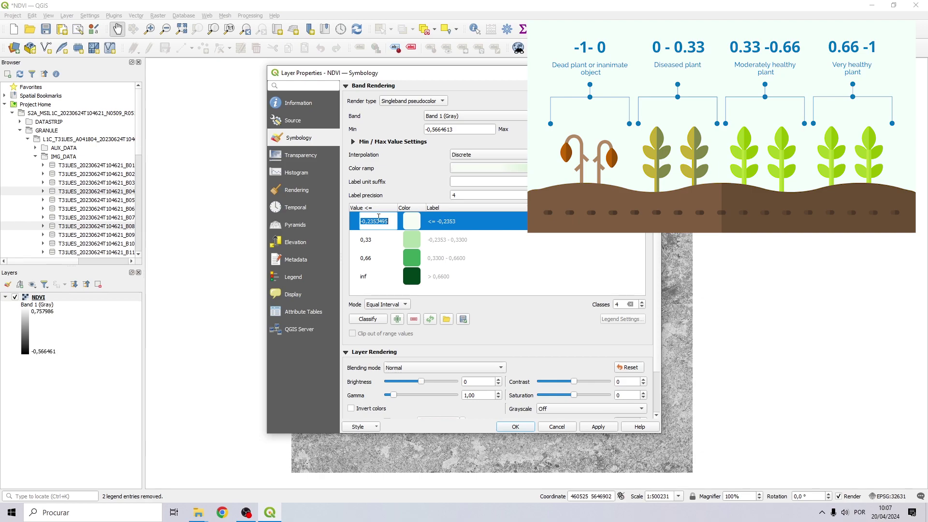
pyautogui.write('0')
pyautogui.press('Return')
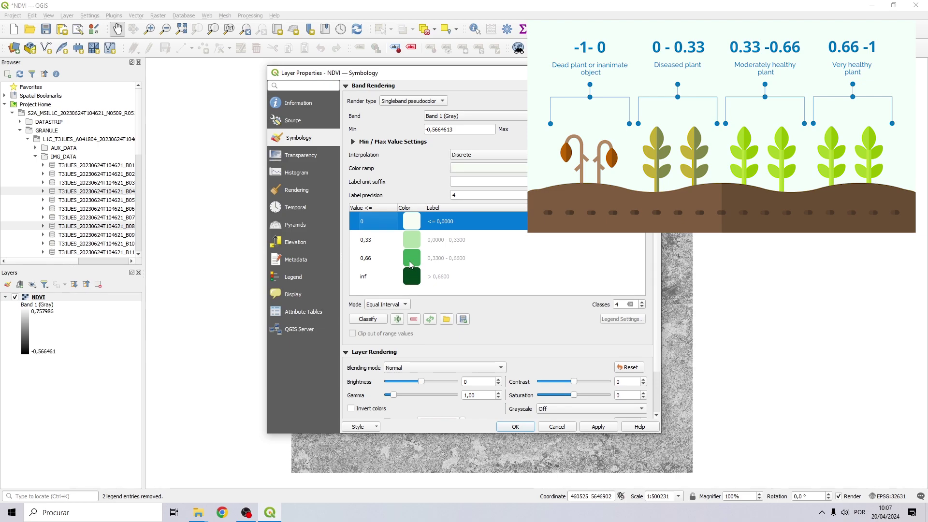
# Recolour the 0,66 class a darker green and the 0,33 class yellow-green.
pyautogui.doubleClick(410, 265)
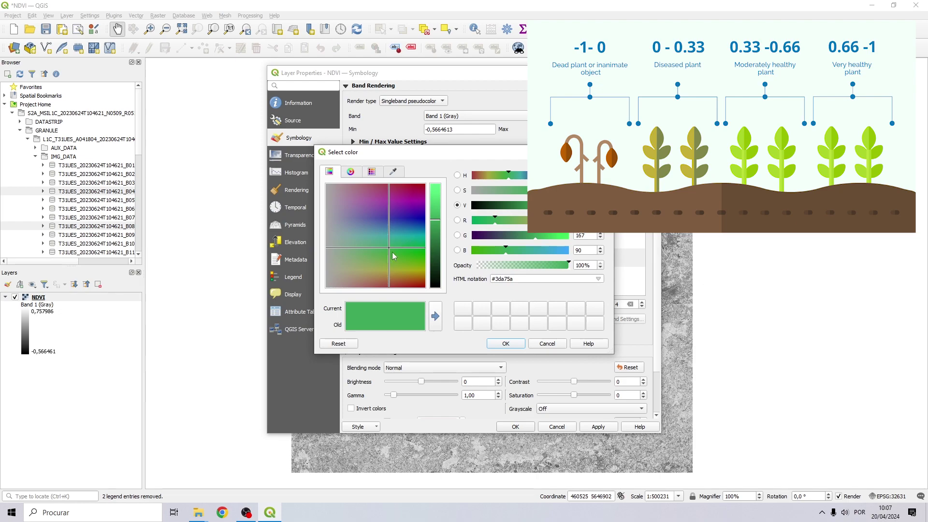
pyautogui.moveTo(440, 220); pyautogui.dragTo(440, 229)
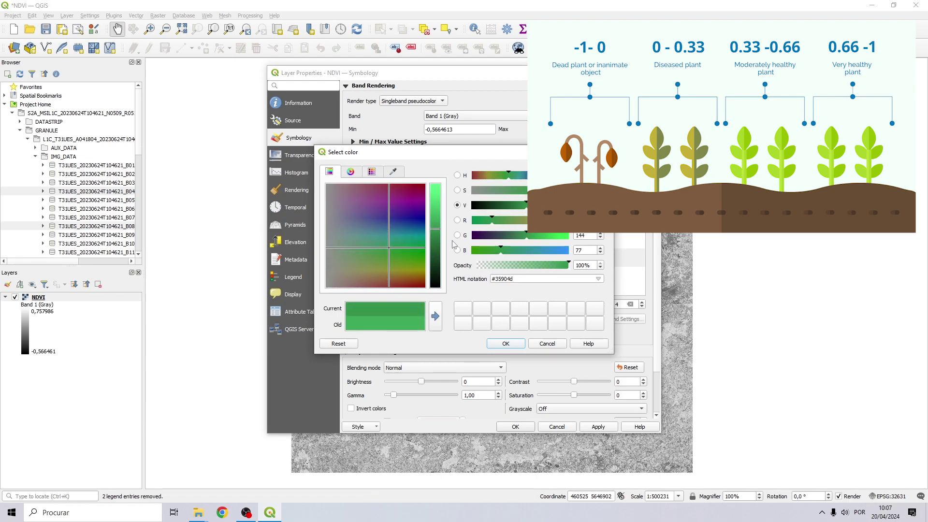
pyautogui.click(505, 343)
pyautogui.doubleClick(410, 240)
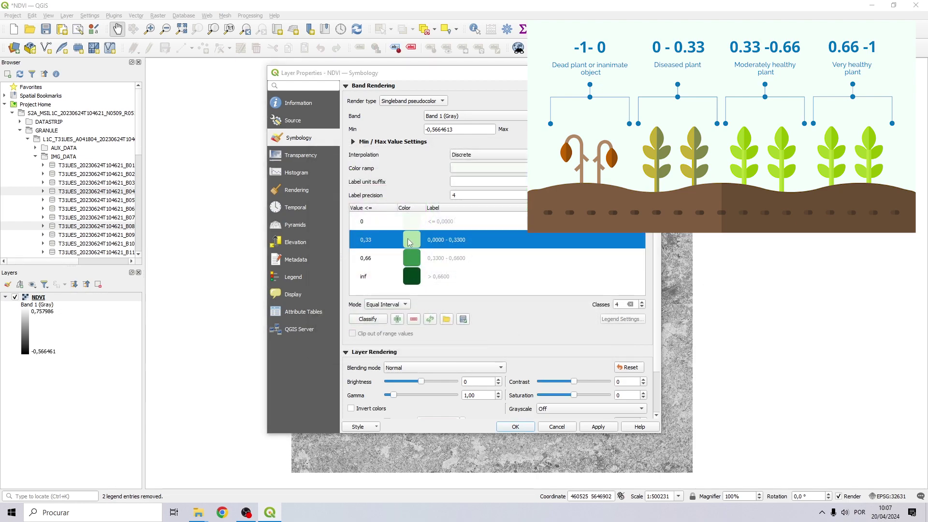
pyautogui.moveTo(405, 256); pyautogui.dragTo(387, 273)
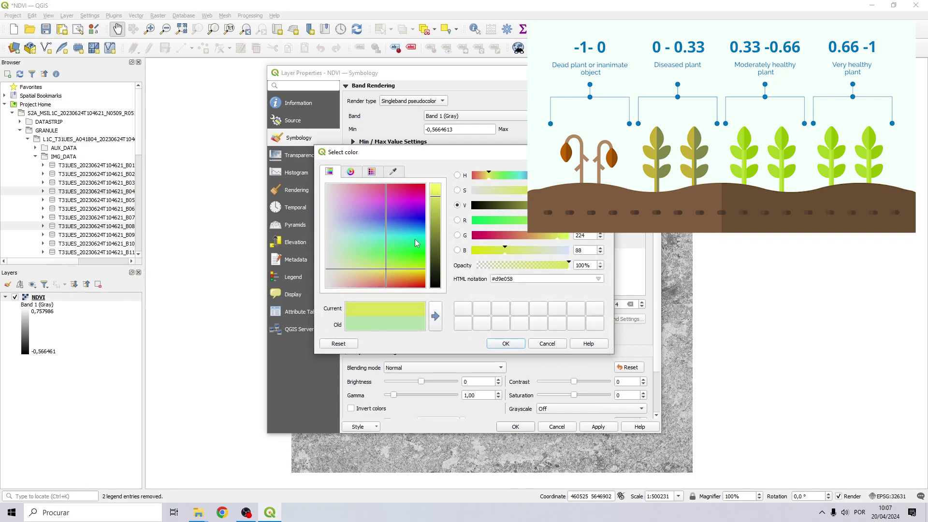
pyautogui.moveTo(437, 200); pyautogui.dragTo(439, 208)
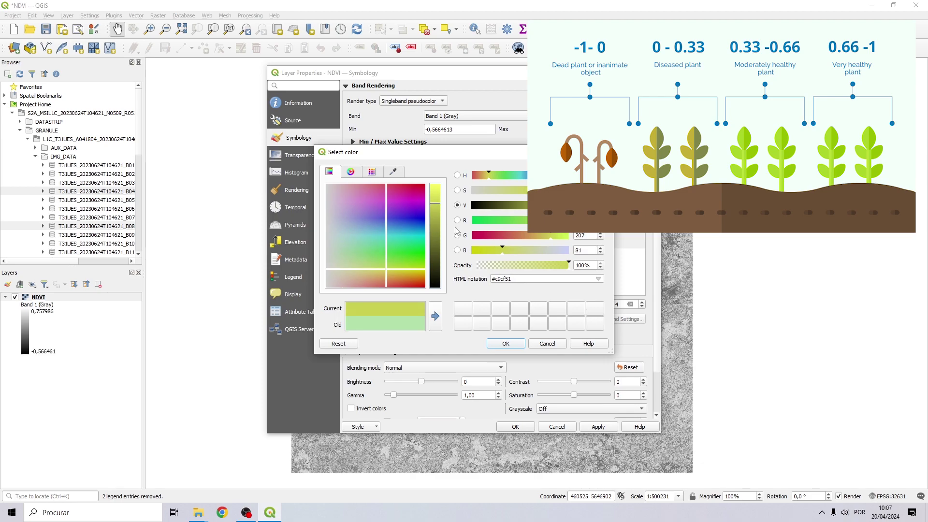
pyautogui.click(505, 343)
# Make the first class dark red and apply the new colours to the NDVI map.
pyautogui.doubleClick(414, 228)
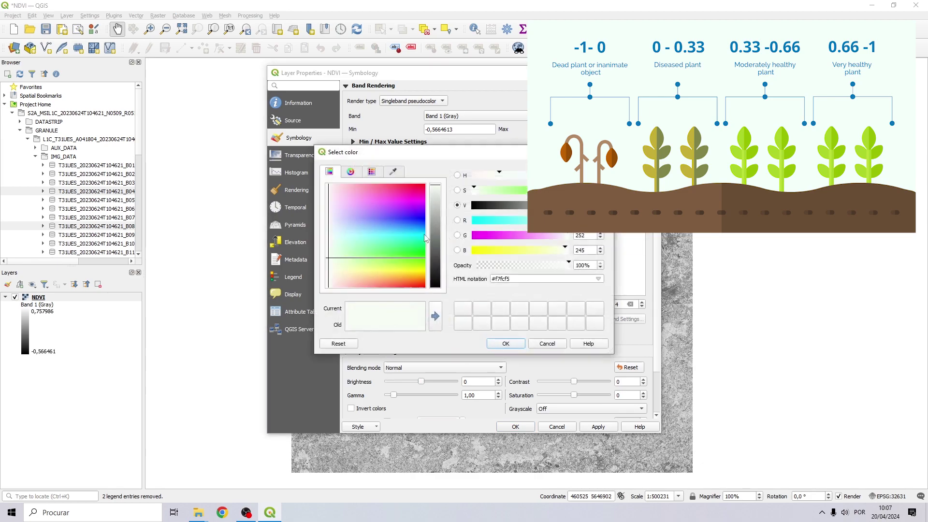
pyautogui.click(423, 286)
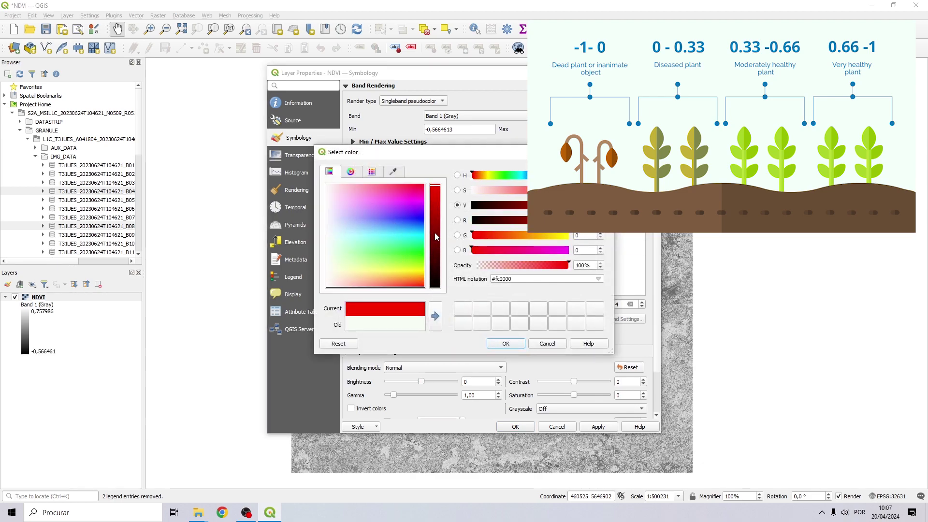
pyautogui.moveTo(437, 189); pyautogui.dragTo(445, 220)
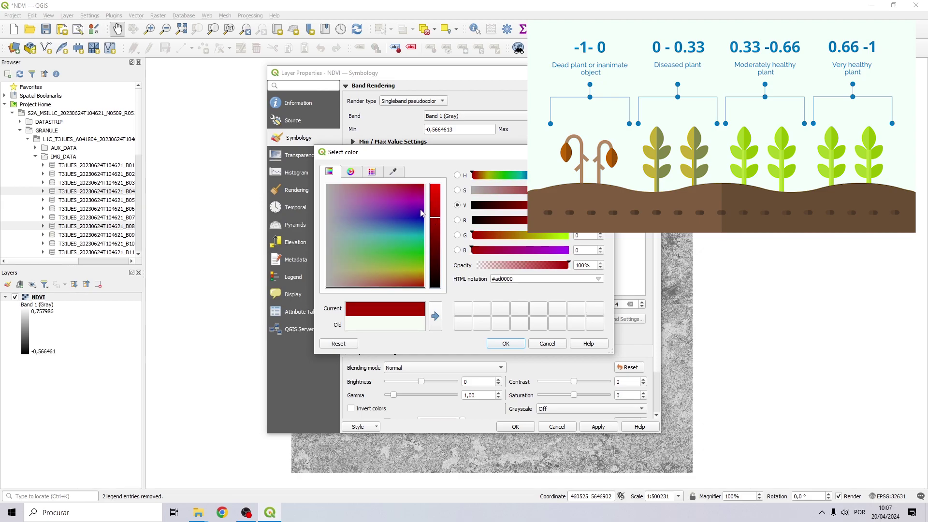
pyautogui.click(504, 343)
pyautogui.click(597, 426)
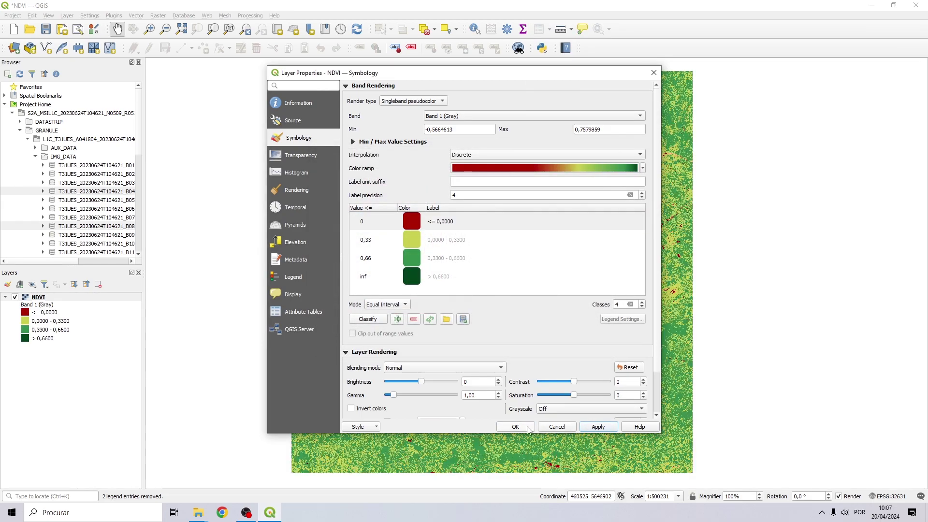
pyautogui.click(515, 426)
pyautogui.moveTo(414, 155); pyautogui.dragTo(570, 291)
# Pan and zoom around the classified NDVI map, then bring the whole raster back into view.
pyautogui.scroll(4, 570, 291)
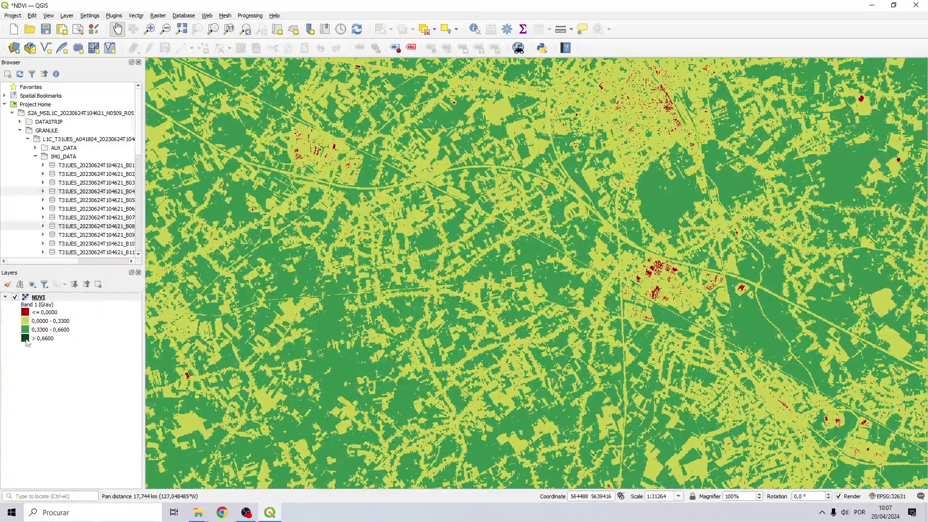
pyautogui.scroll(-6, 452, 306)
pyautogui.scroll(4, 404, 228)
pyautogui.moveTo(569, 213); pyautogui.dragTo(394, 182)
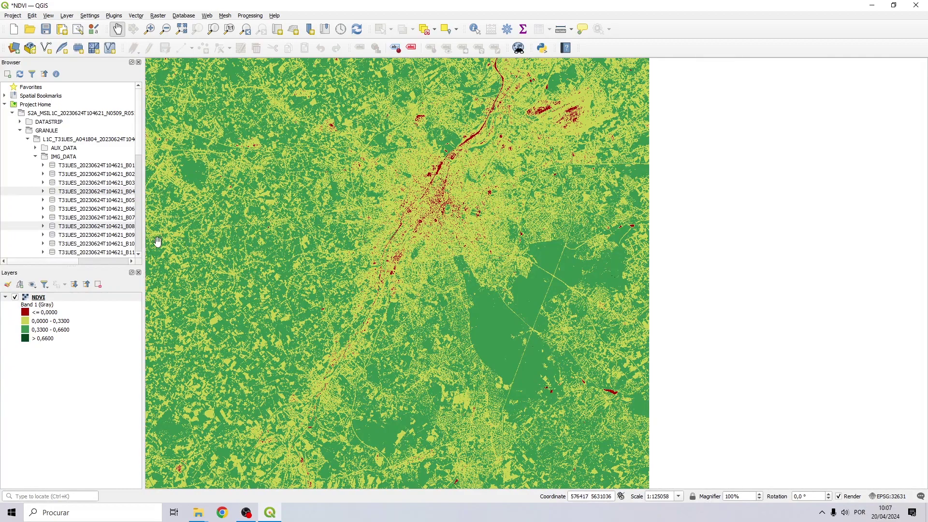
pyautogui.moveTo(246, 251); pyautogui.dragTo(383, 259)
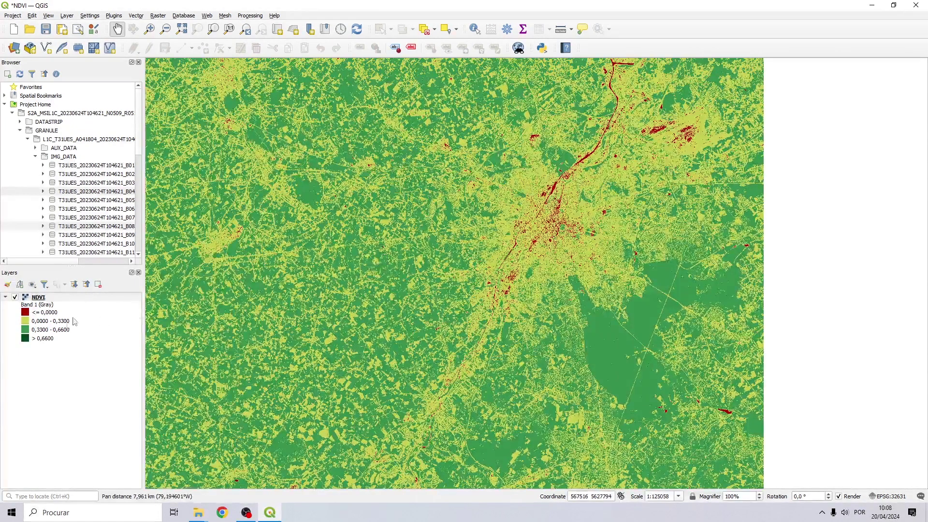
pyautogui.click(38, 339)
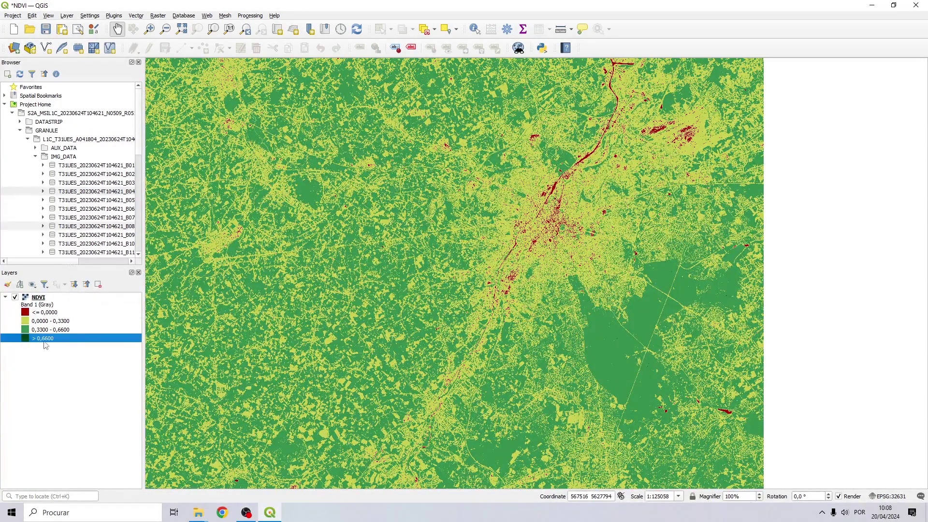
pyautogui.moveTo(220, 242); pyautogui.dragTo(514, 256)
pyautogui.scroll(2, 514, 257)
pyautogui.scroll(-4, 514, 262)
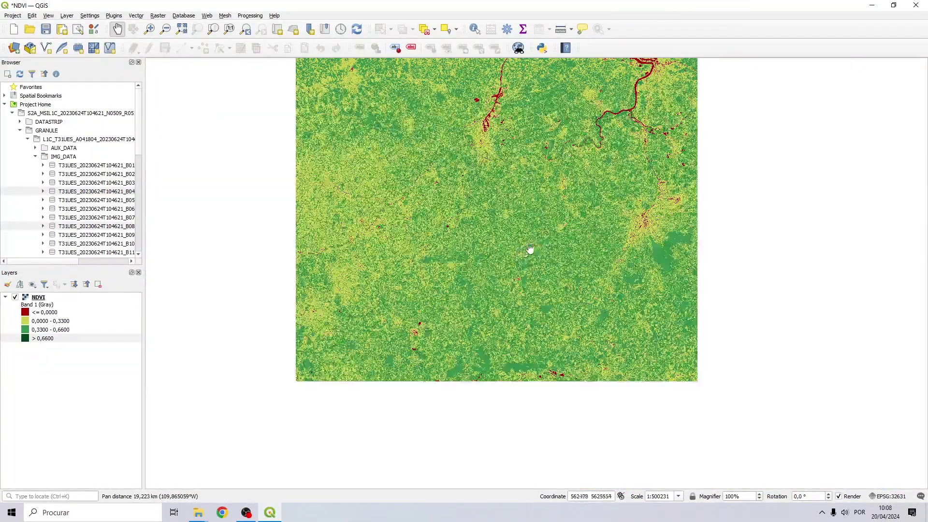
pyautogui.moveTo(593, 218); pyautogui.dragTo(590, 244)
# Pan past the red river and port area and zoom in on farmland to about 1:15632.
pyautogui.scroll(3, 515, 159)
pyautogui.scroll(-6, 425, 244)
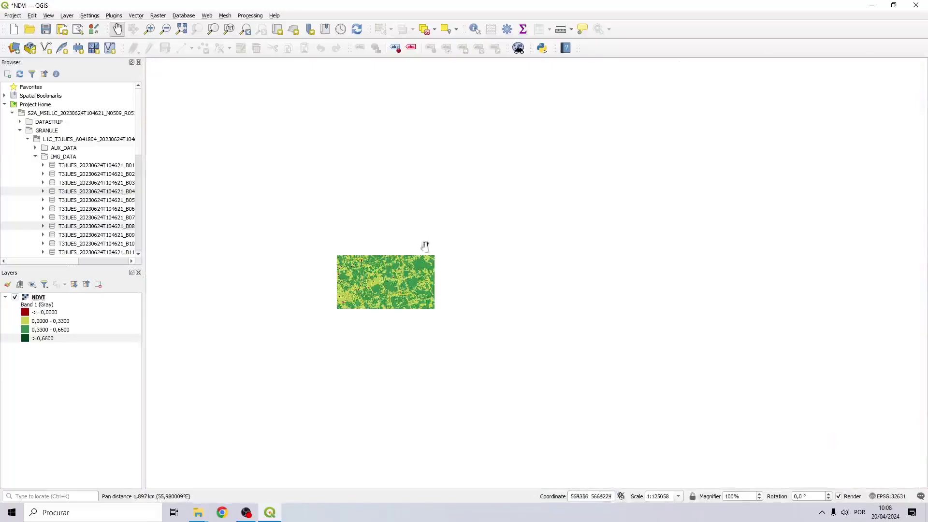
pyautogui.scroll(4, 486, 220)
pyautogui.moveTo(486, 220); pyautogui.dragTo(319, 327)
pyautogui.moveTo(435, 145); pyautogui.dragTo(455, 193)
pyautogui.moveTo(493, 72); pyautogui.dragTo(435, 259)
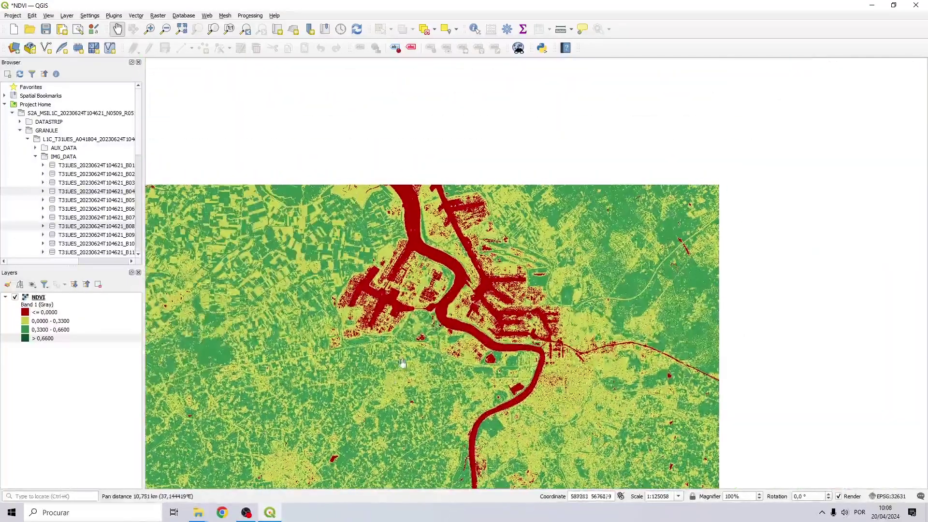
pyautogui.moveTo(435, 144); pyautogui.dragTo(439, 174)
pyautogui.moveTo(332, 161); pyautogui.dragTo(404, 294)
pyautogui.scroll(2, 645, 210)
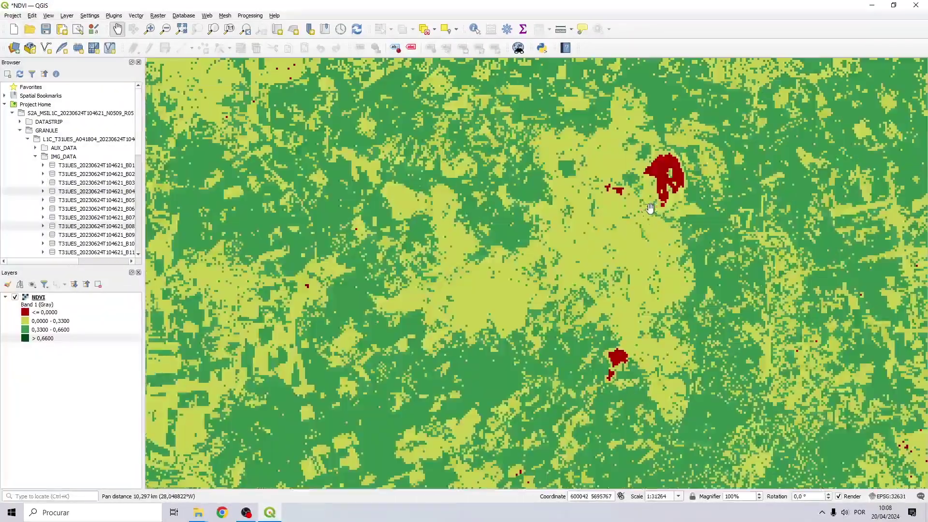
pyautogui.moveTo(405, 245); pyautogui.dragTo(705, 193)
pyautogui.scroll(1, 458, 205)
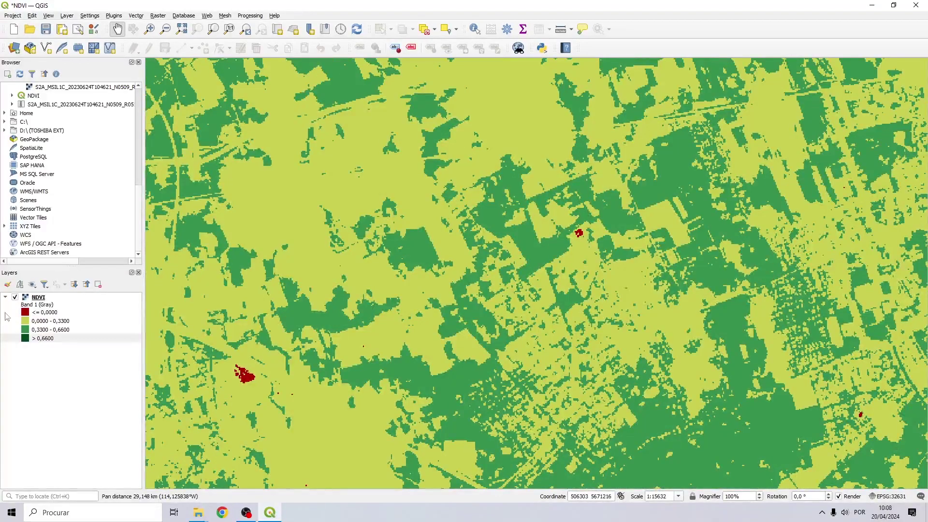
# Recolour the NDVI > 0,6600 class from dark green to pure blue #0202ff.
pyautogui.doubleClick(25, 340)
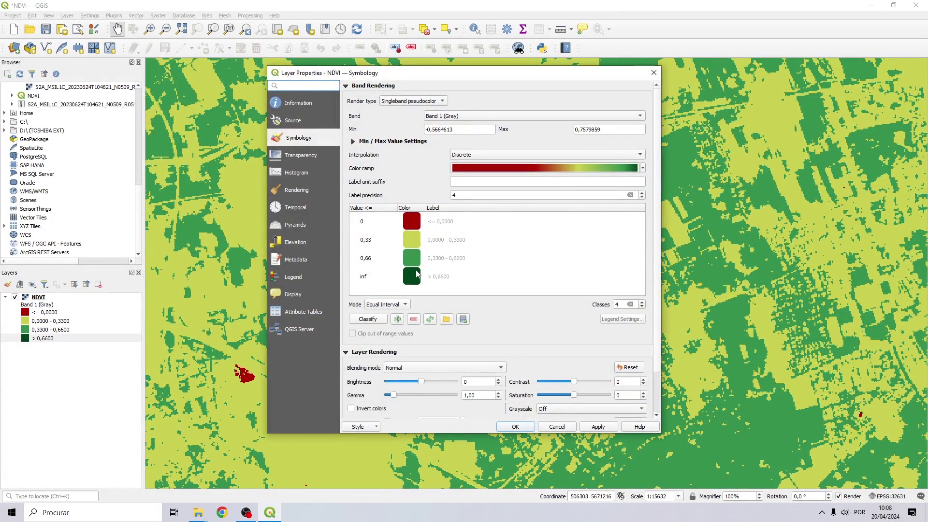
pyautogui.doubleClick(416, 275)
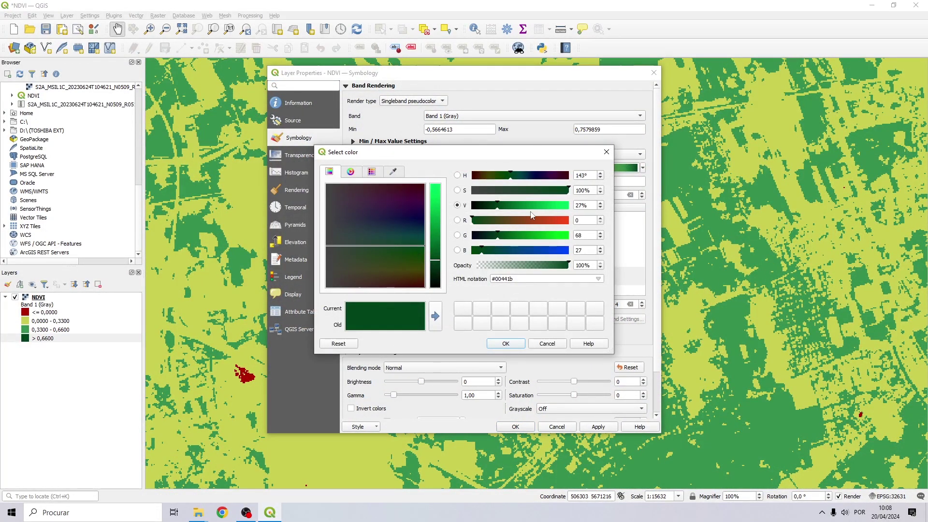
pyautogui.moveTo(417, 272); pyautogui.dragTo(387, 218)
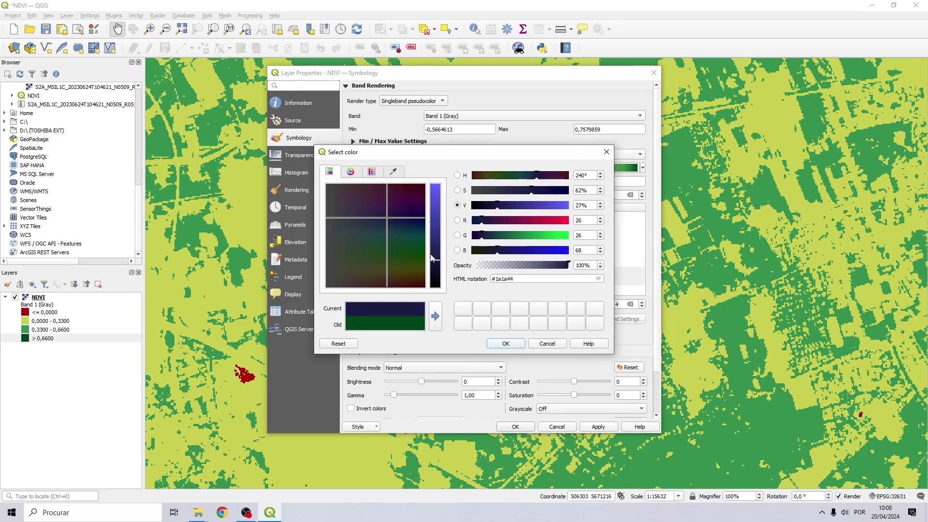
pyautogui.moveTo(433, 258); pyautogui.dragTo(442, 179)
pyautogui.moveTo(414, 217); pyautogui.dragTo(425, 221)
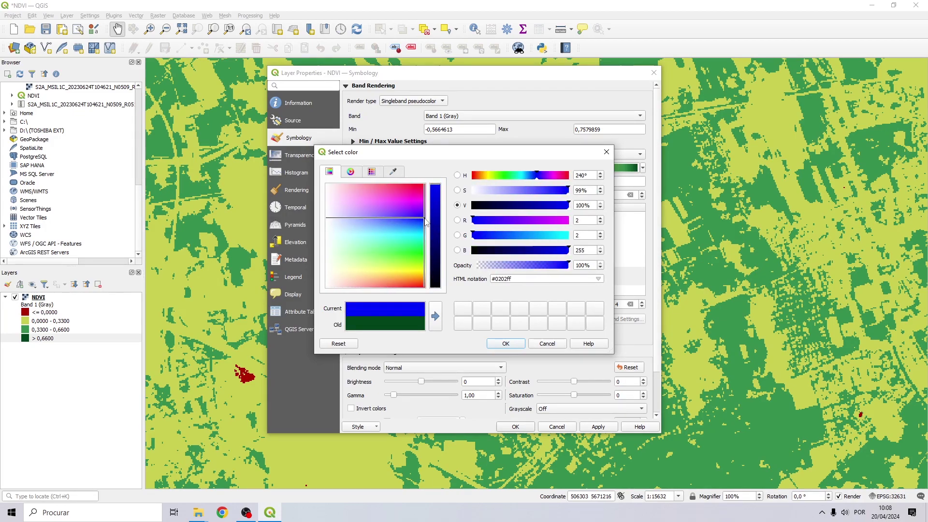
pyautogui.click(506, 343)
pyautogui.click(515, 426)
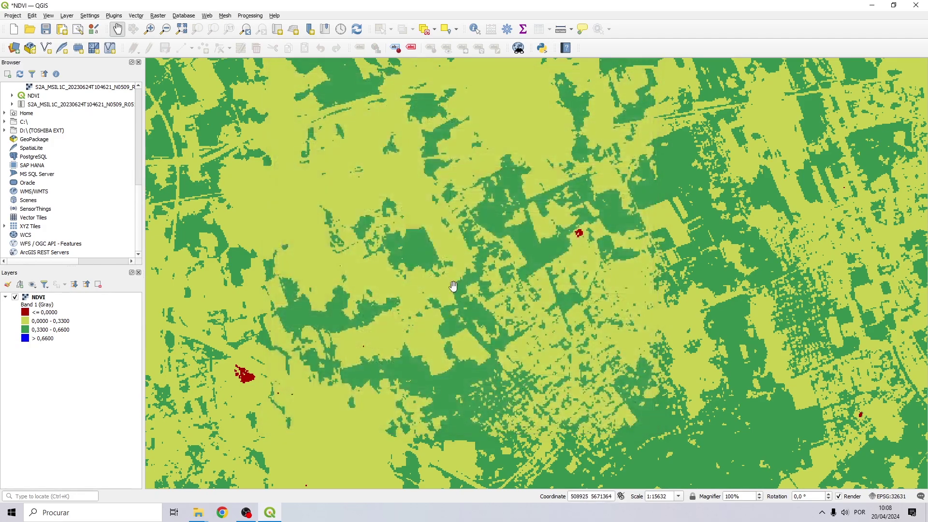
# Zoom and pan over the NDVI raster to inspect the blue patches, then zoom back out to 1:125058.
pyautogui.scroll(-4, 445, 269)
pyautogui.scroll(-2, 628, 263)
pyautogui.moveTo(633, 310); pyautogui.dragTo(531, 242)
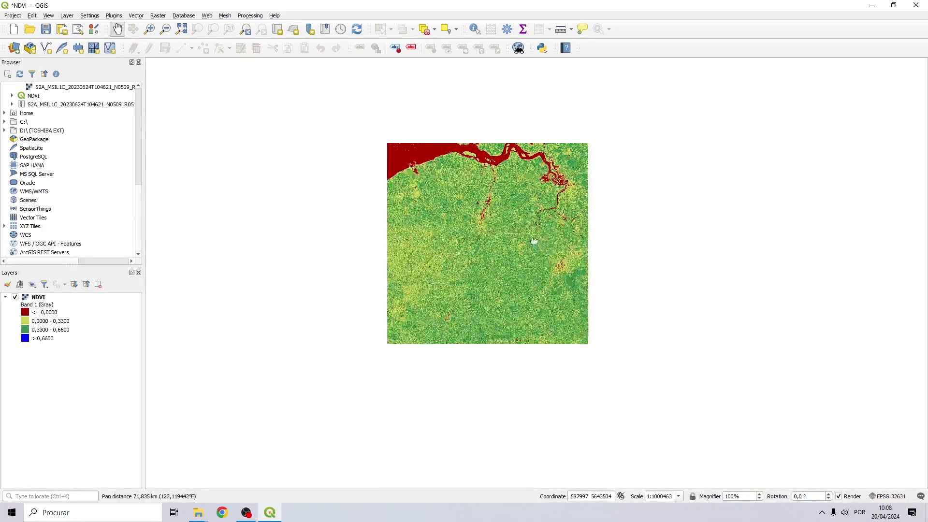
pyautogui.scroll(1, 526, 239)
pyautogui.scroll(6, 524, 236)
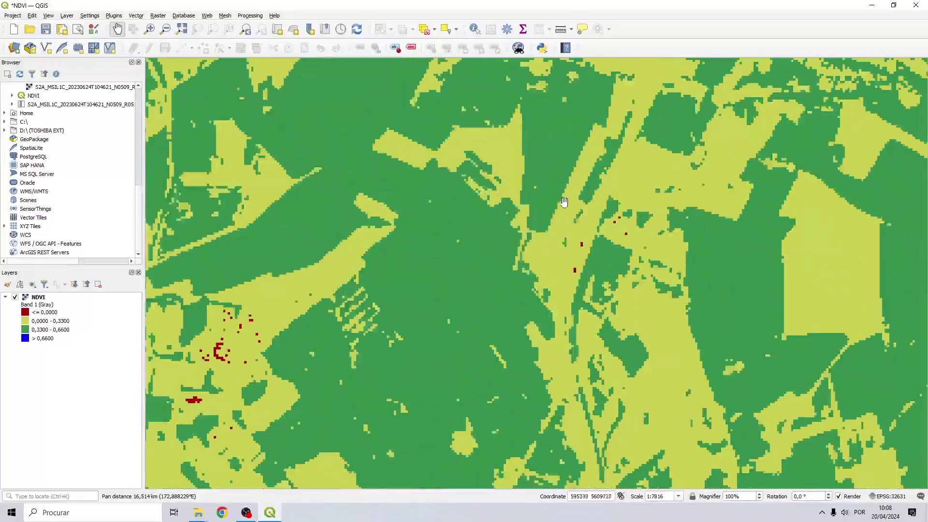
pyautogui.scroll(-2, 564, 202)
pyautogui.moveTo(532, 353); pyautogui.dragTo(415, 296)
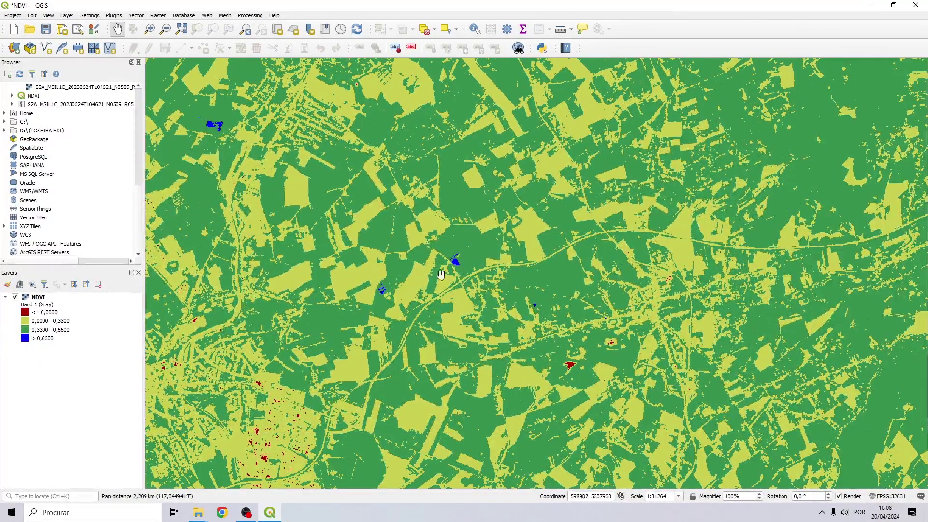
pyautogui.scroll(-2, 517, 274)
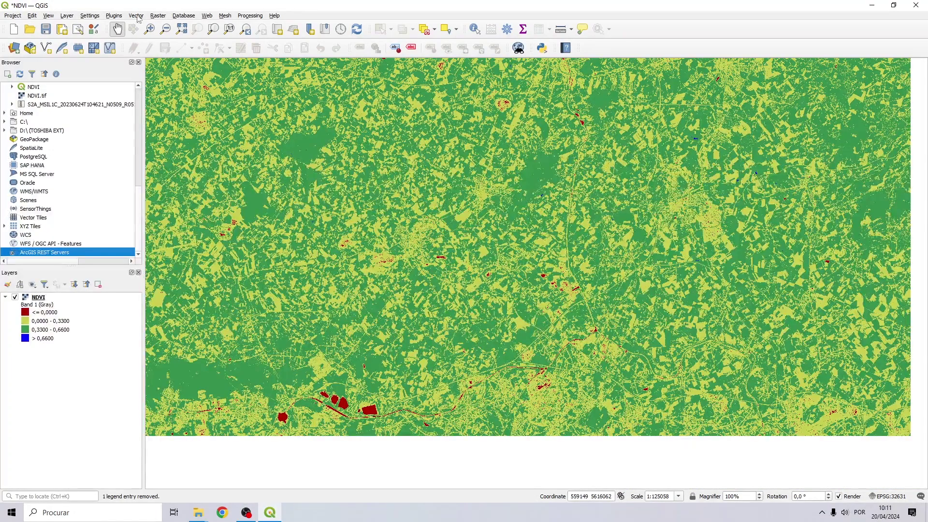
# Find QuickMapServices in the plugin manager with the search 'quickmap' and install it.
pyautogui.click(114, 15)
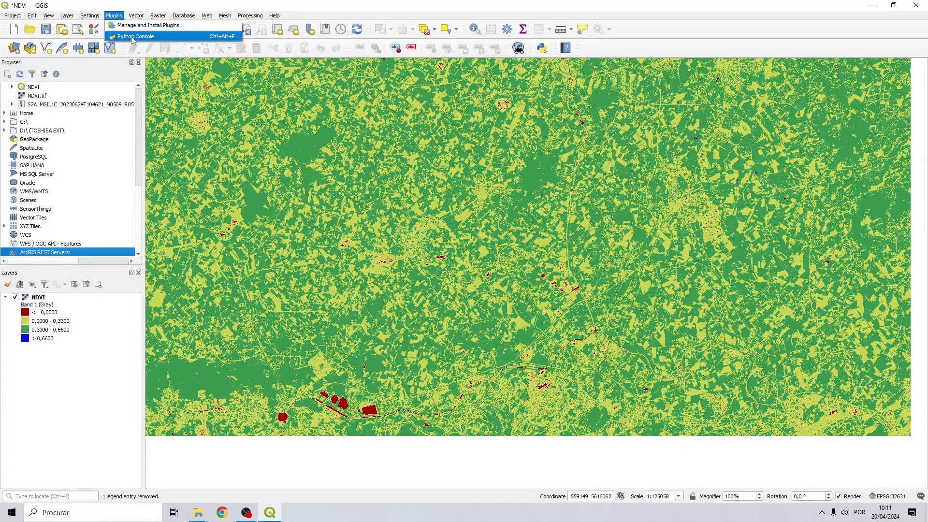
pyautogui.click(134, 27)
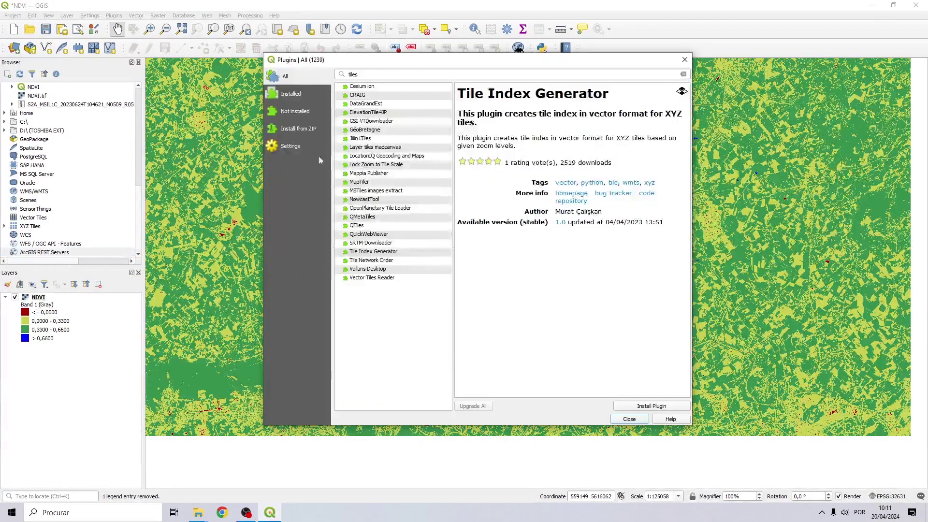
pyautogui.click(683, 74)
pyautogui.write('quick')
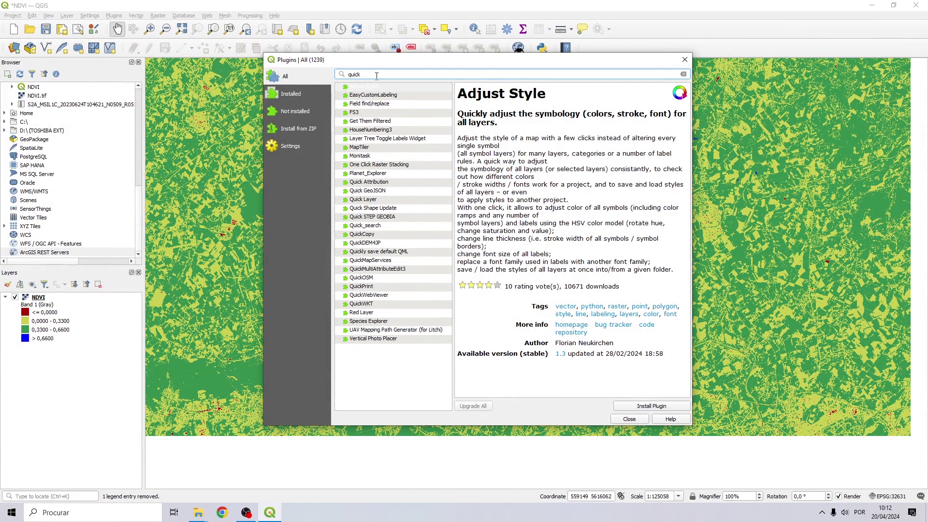
pyautogui.write('map')
pyautogui.click(381, 96)
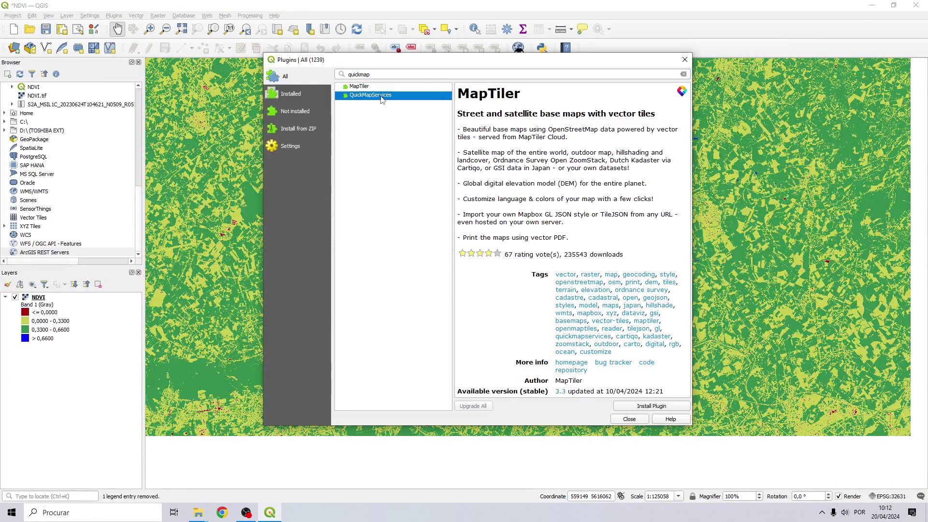
pyautogui.click(650, 407)
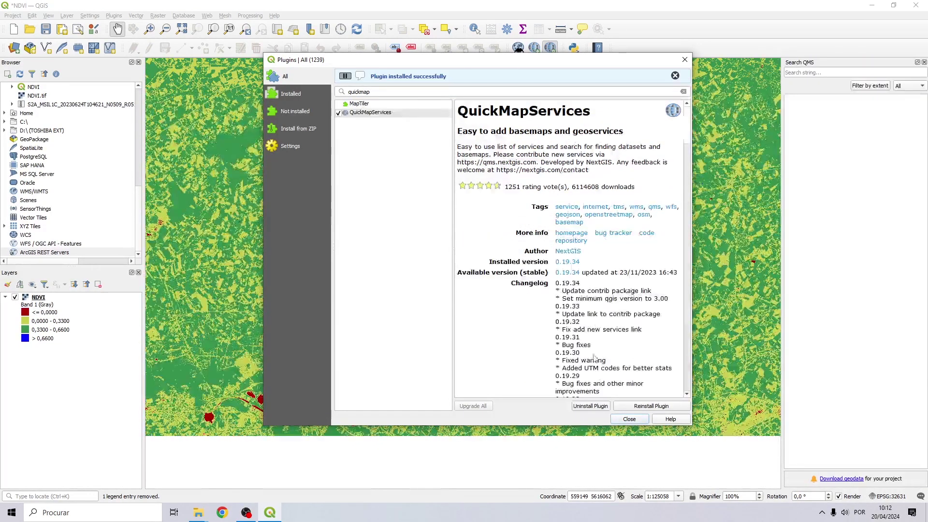
# Close the plugin manager and search QuickMapServices for 'imagery' basemaps.
pyautogui.click(629, 419)
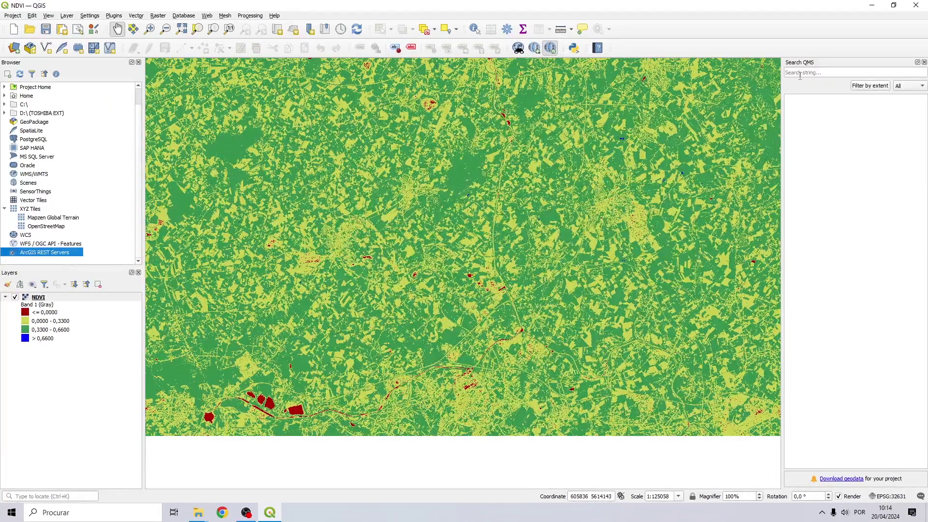
pyautogui.click(802, 73)
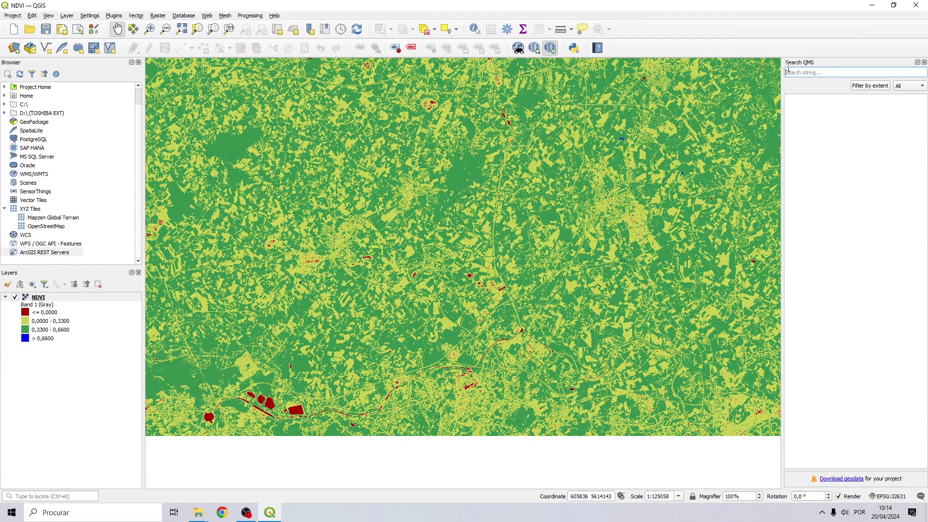
pyautogui.write('imagery')
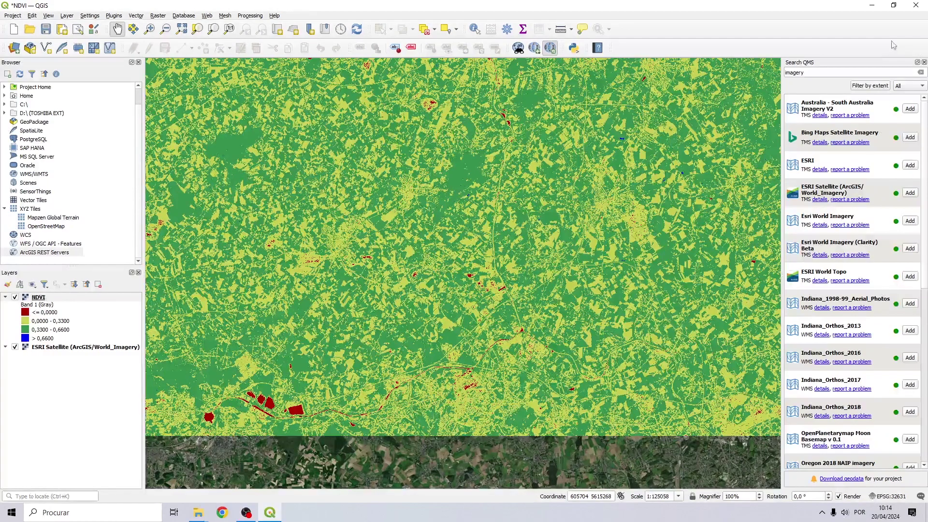
# Close the Search QMS panel, hide NDVI and move the satellite view to the quarry lakes.
pyautogui.click(923, 63)
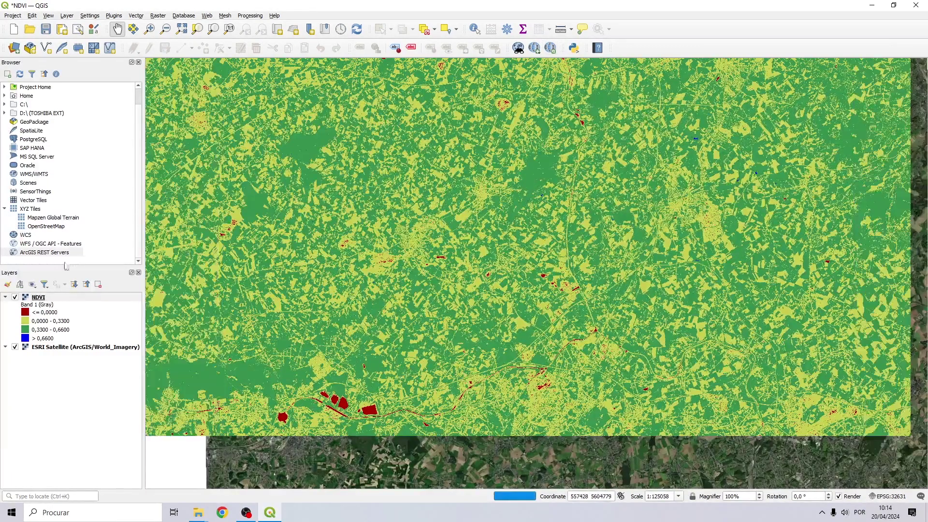
pyautogui.click(15, 297)
pyautogui.scroll(4, 304, 411)
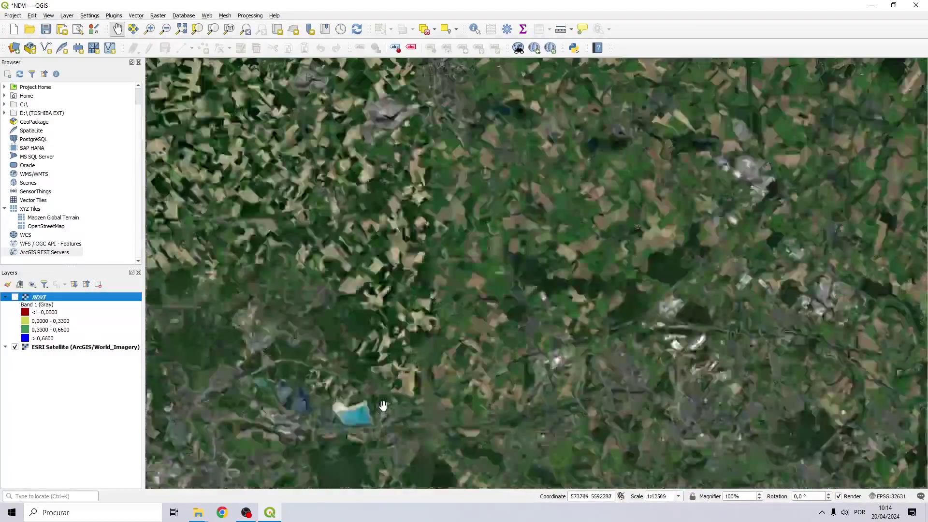
pyautogui.moveTo(304, 433); pyautogui.dragTo(500, 329)
pyautogui.scroll(-2, 412, 323)
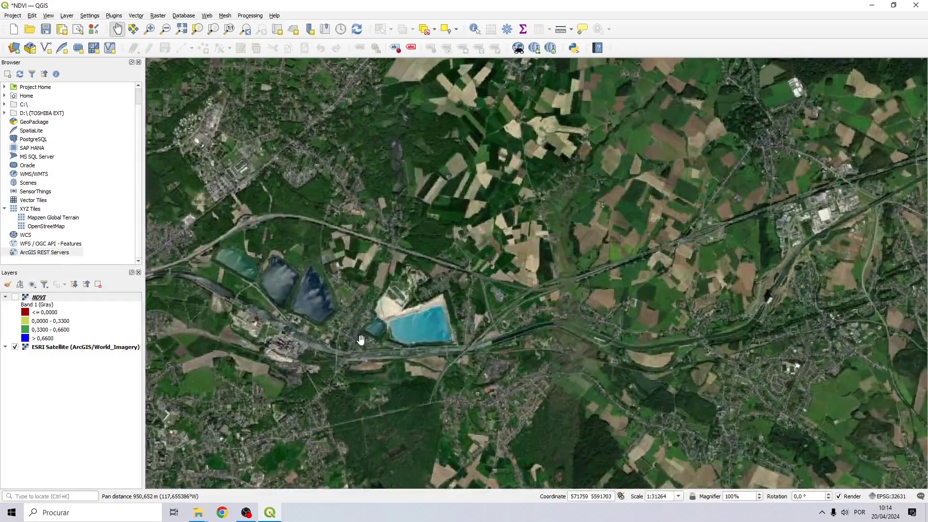
pyautogui.moveTo(350, 342); pyautogui.dragTo(360, 324)
# Toggle NDVI off and on over the quarry lakes to compare it with the imagery.
pyautogui.click(15, 297)
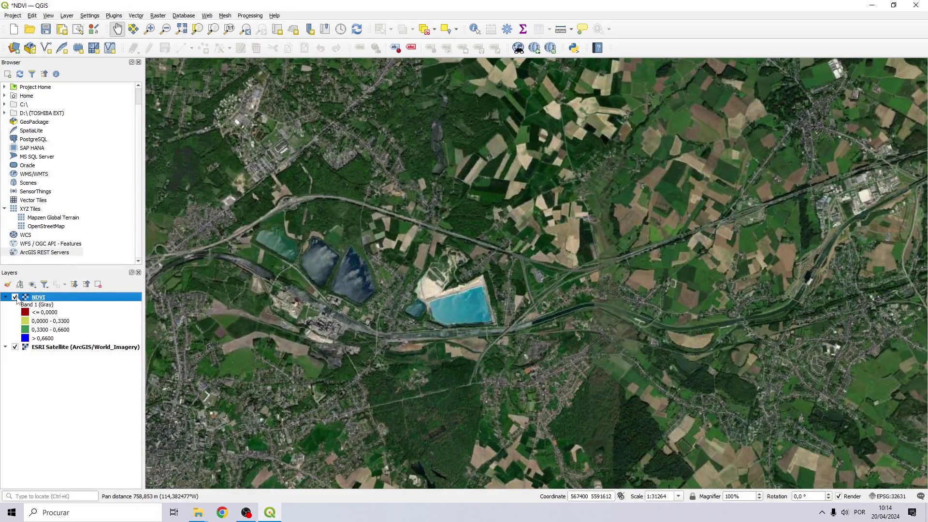
pyautogui.click(14, 297)
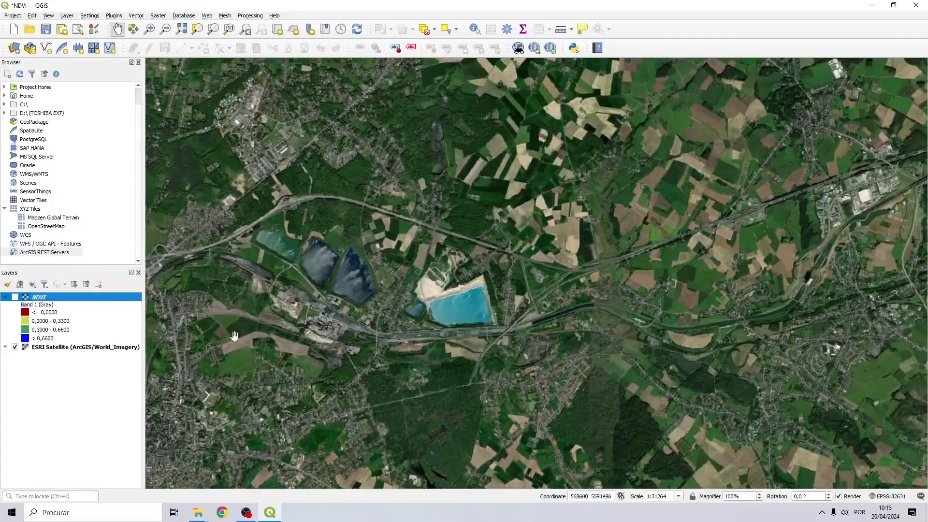
pyautogui.scroll(3, 388, 327)
pyautogui.scroll(-1, 387, 327)
pyautogui.moveTo(629, 232); pyautogui.dragTo(455, 342)
pyautogui.click(15, 297)
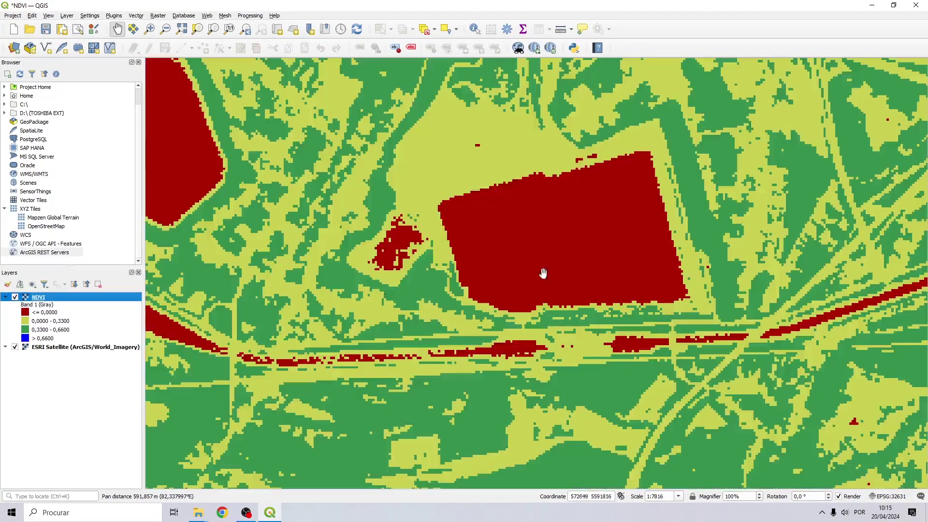
# Move across the NDVI raster and centre the view on a blue high-NDVI patch.
pyautogui.scroll(-6, 658, 242)
pyautogui.moveTo(708, 263); pyautogui.dragTo(513, 236)
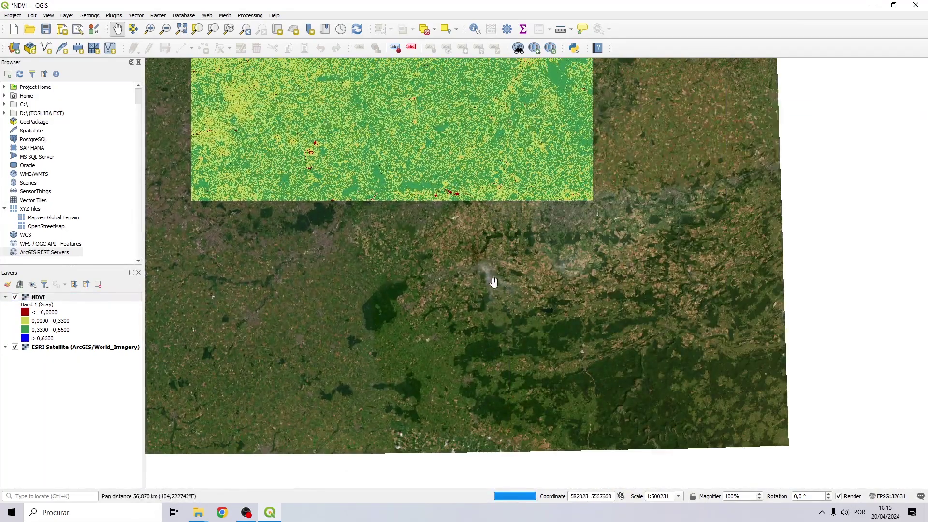
pyautogui.moveTo(447, 180); pyautogui.dragTo(449, 317)
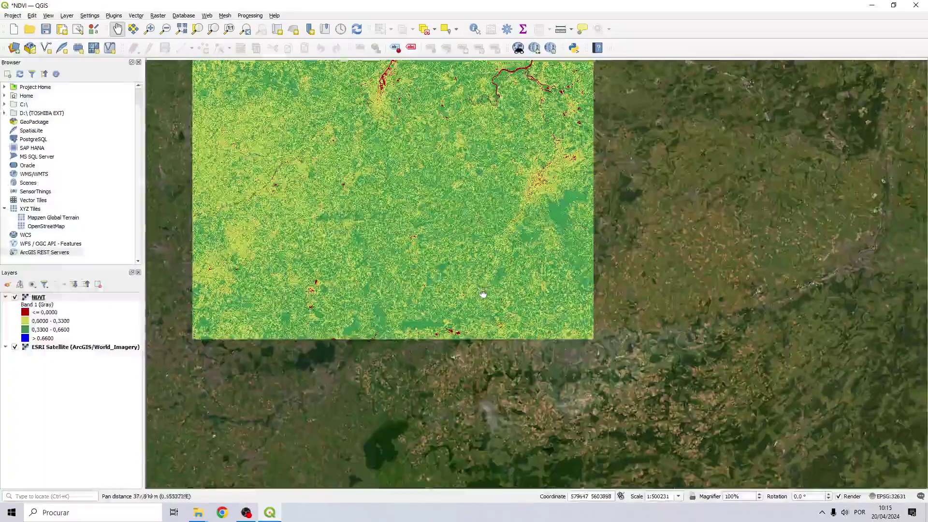
pyautogui.scroll(2, 437, 300)
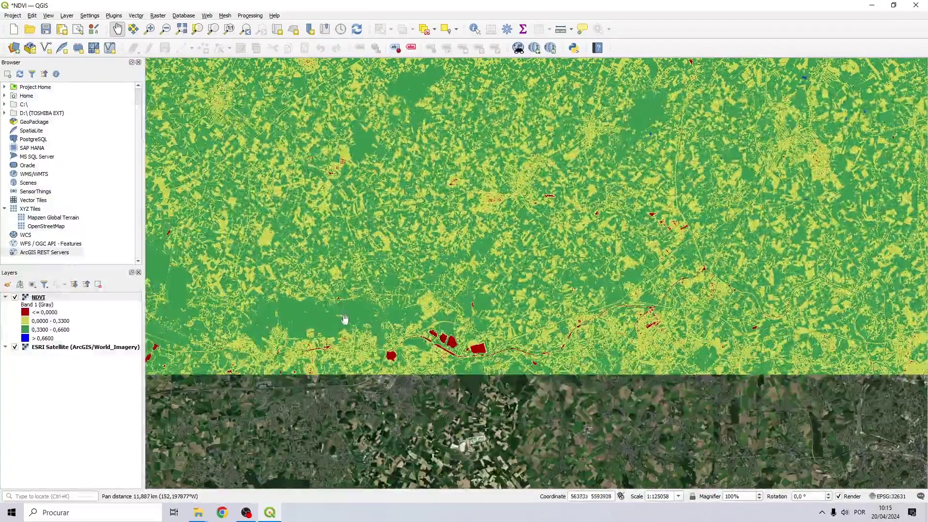
pyautogui.moveTo(676, 261); pyautogui.dragTo(435, 350)
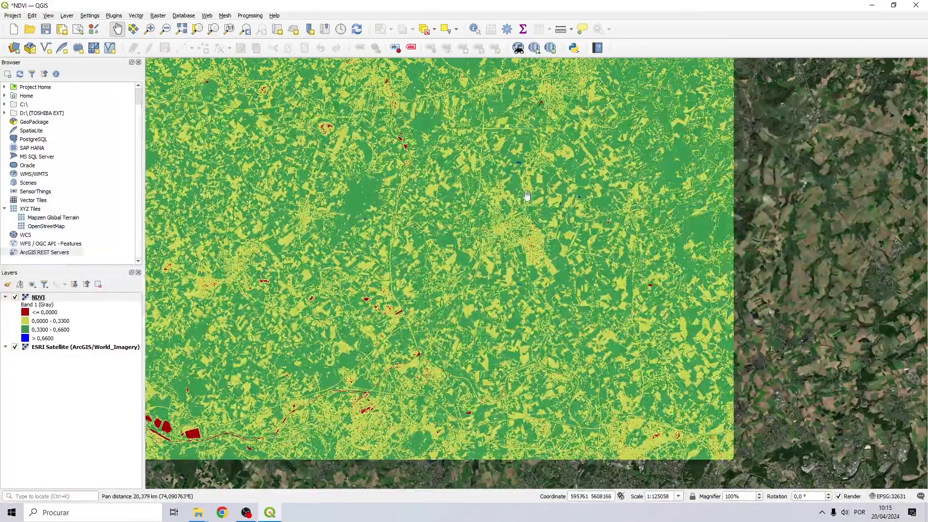
pyautogui.scroll(5, 518, 165)
pyautogui.moveTo(517, 166); pyautogui.dragTo(491, 276)
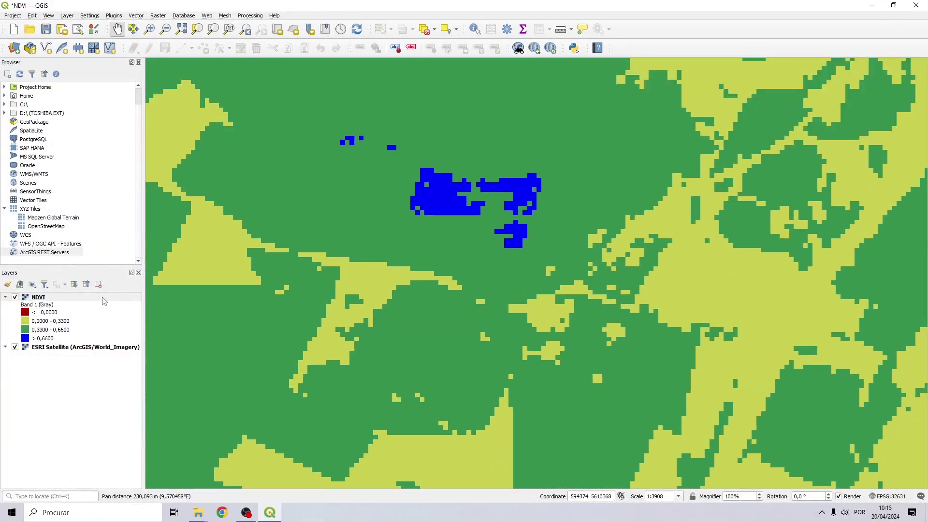
# Compare the blue patch and nearby farmland with the imagery, leaving NDVI hidden.
pyautogui.click(15, 297)
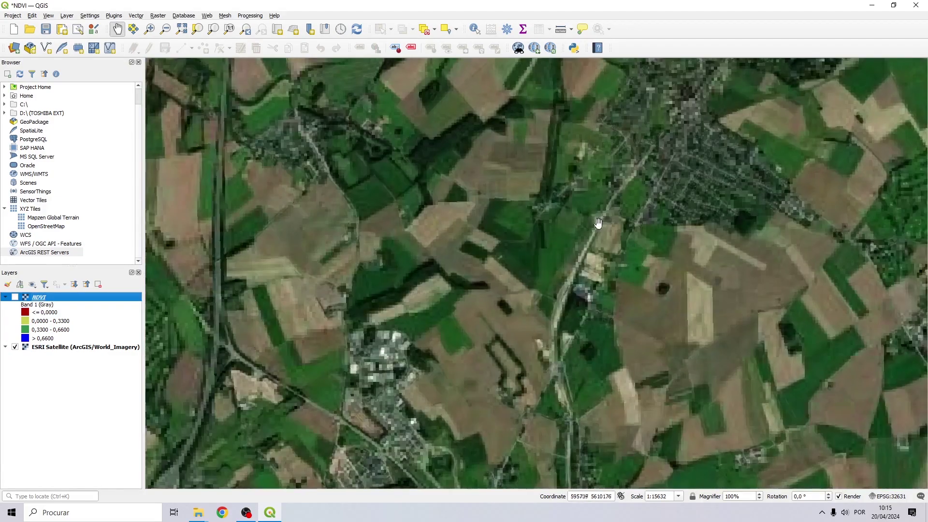
pyautogui.moveTo(541, 175); pyautogui.dragTo(353, 267)
pyautogui.click(15, 297)
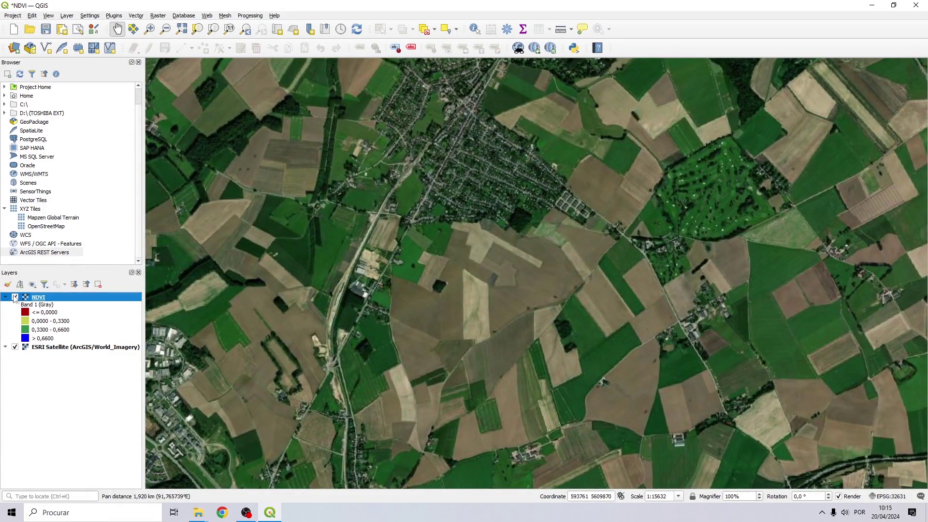
pyautogui.scroll(-3, 668, 209)
pyautogui.scroll(1, 610, 222)
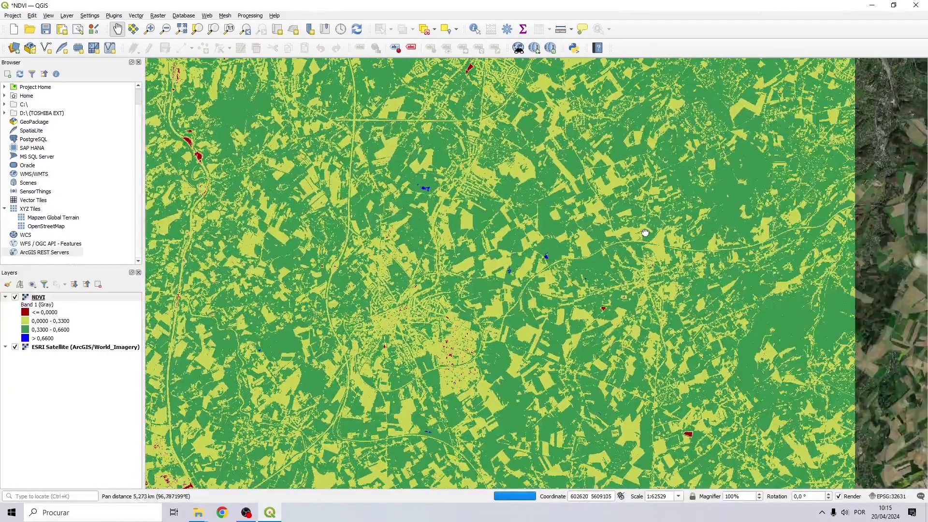
pyautogui.scroll(4, 645, 232)
pyautogui.click(15, 298)
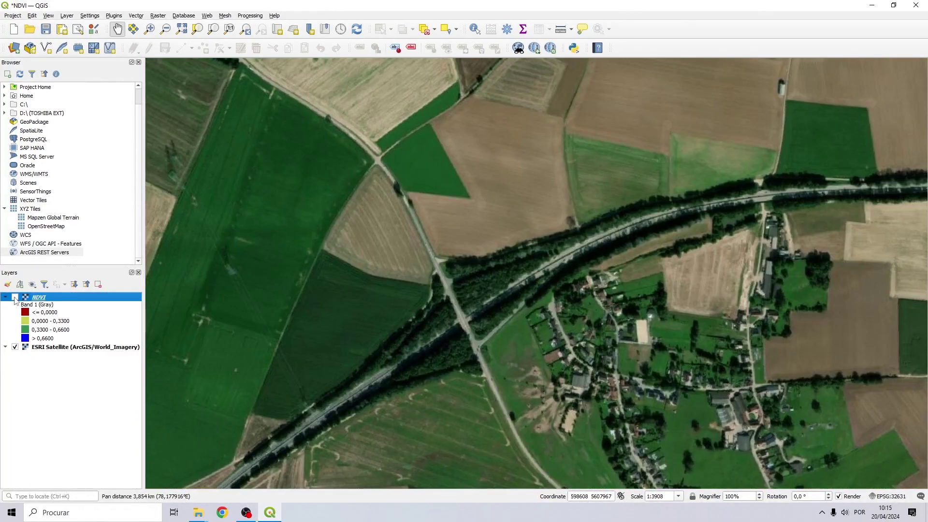
# Move to a lake and switch NDVI off and on to compare its classes with the water.
pyautogui.click(15, 297)
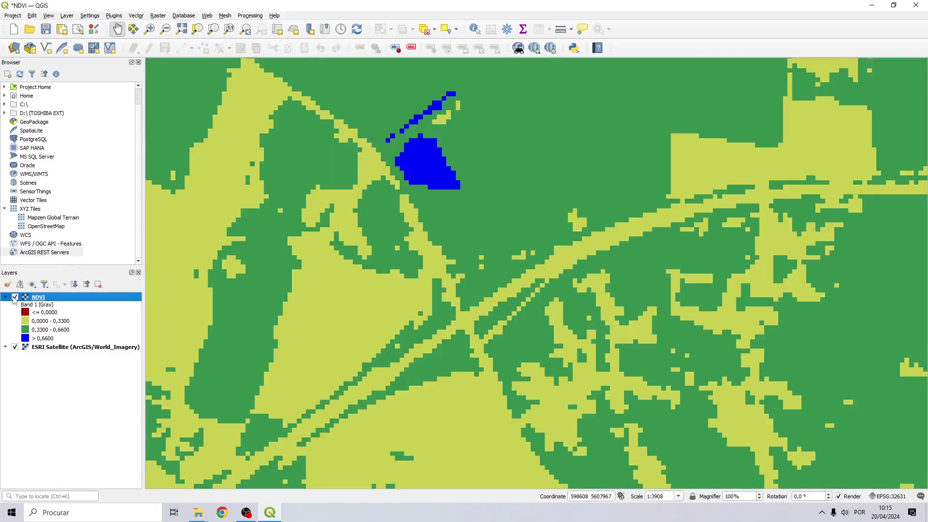
pyautogui.click(15, 298)
pyautogui.click(15, 297)
pyautogui.scroll(-6, 414, 166)
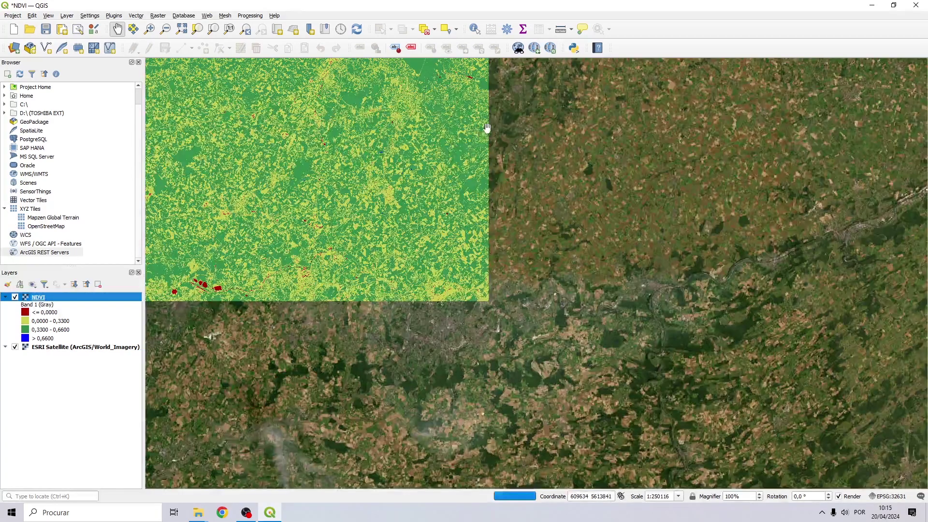
pyautogui.moveTo(487, 127); pyautogui.dragTo(524, 197)
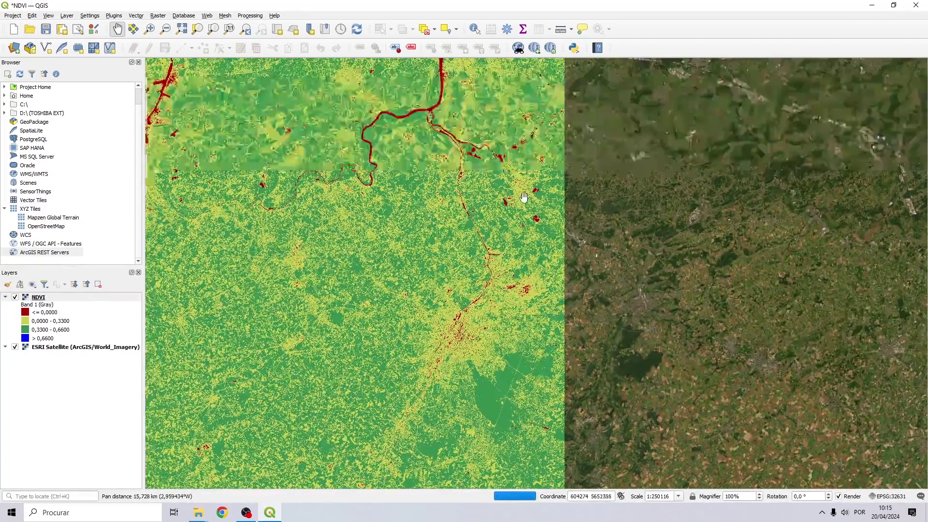
pyautogui.scroll(4, 524, 196)
pyautogui.scroll(2, 375, 239)
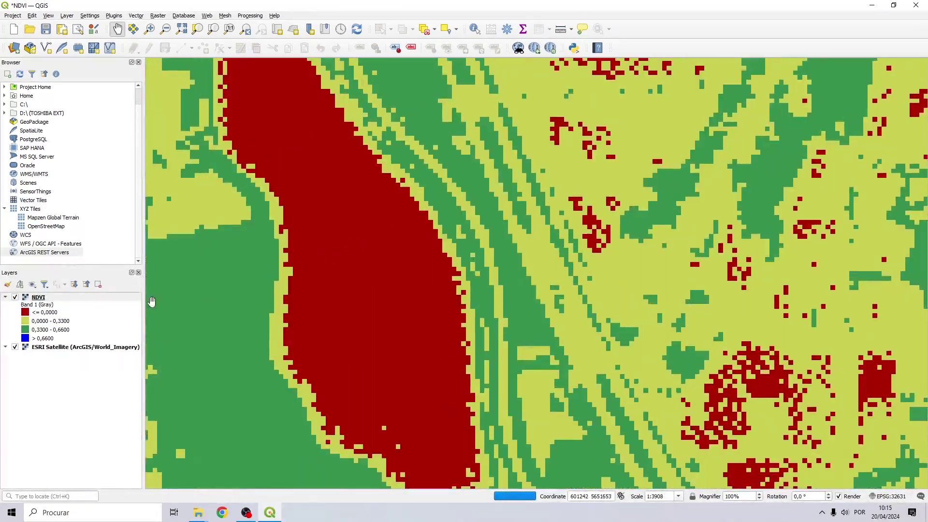
pyautogui.click(15, 297)
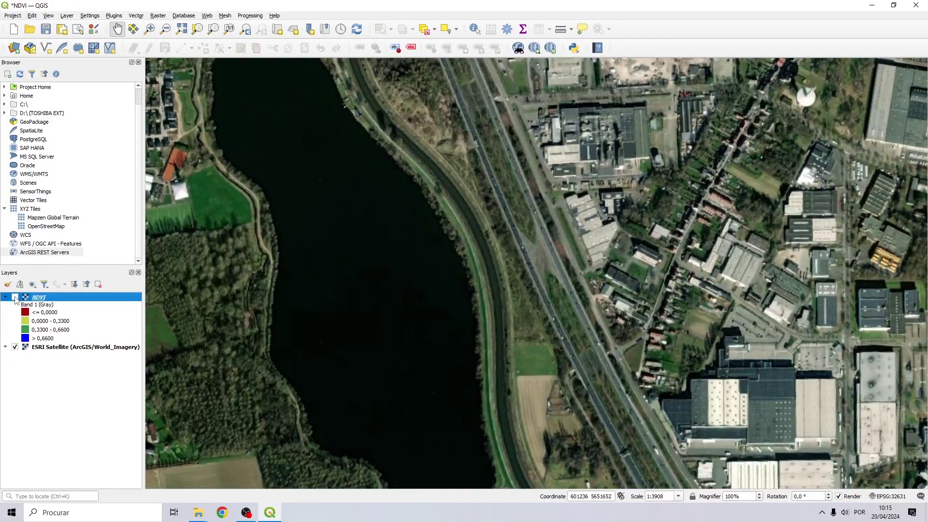
pyautogui.click(15, 297)
# Move across the nearby town, switching NDVI off and on over the buildings.
pyautogui.moveTo(328, 224); pyautogui.dragTo(40, 310)
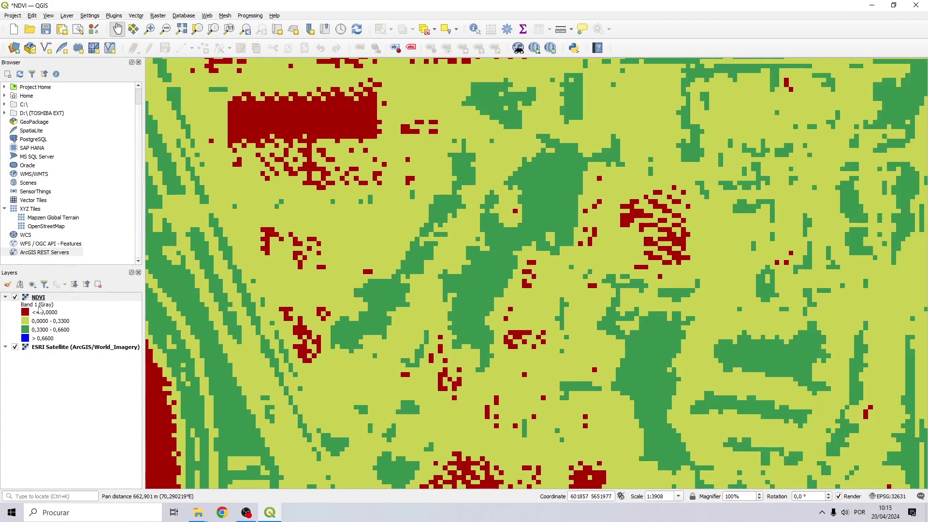
pyautogui.click(15, 297)
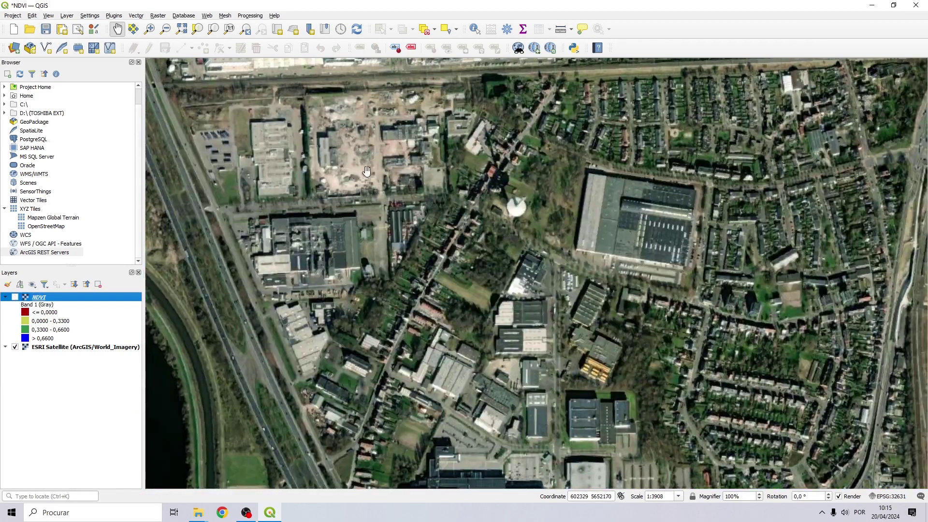
pyautogui.moveTo(366, 171); pyautogui.dragTo(134, 292)
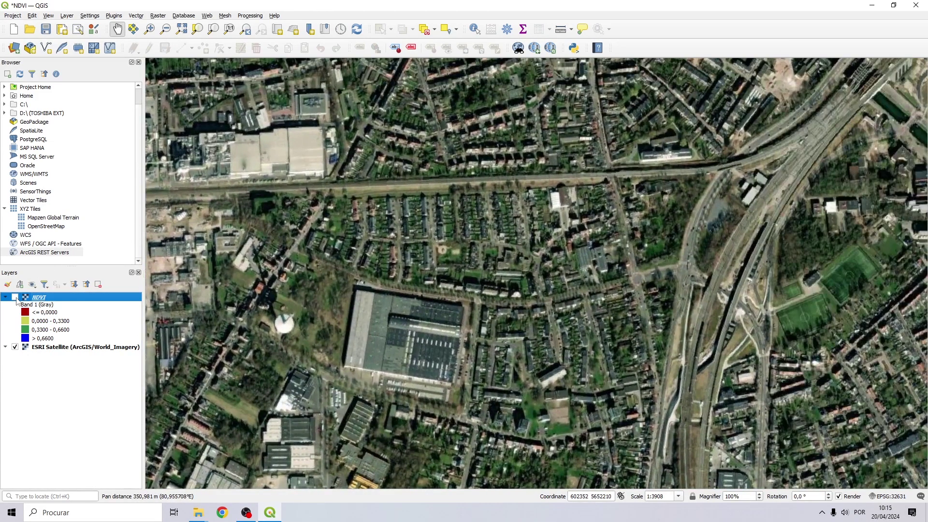
pyautogui.click(15, 297)
pyautogui.click(15, 297)
pyautogui.scroll(-5, 436, 179)
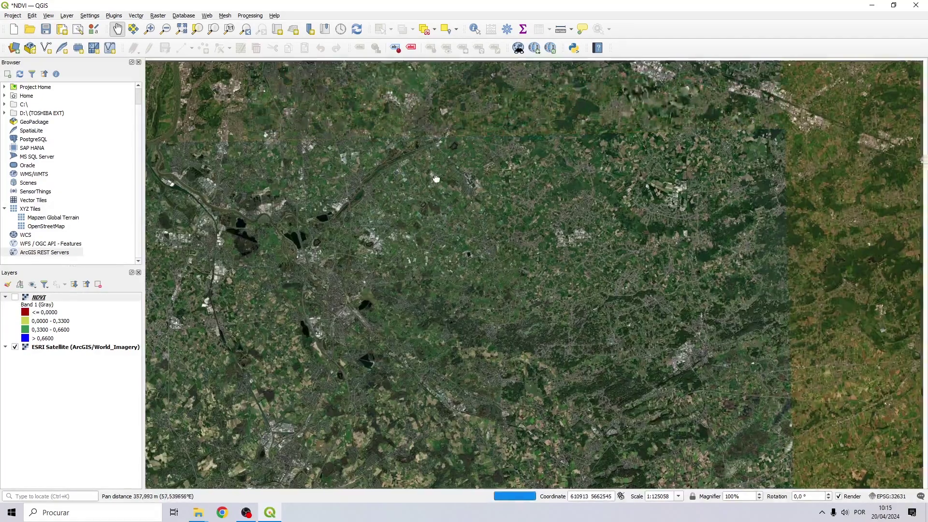
pyautogui.scroll(4, 436, 179)
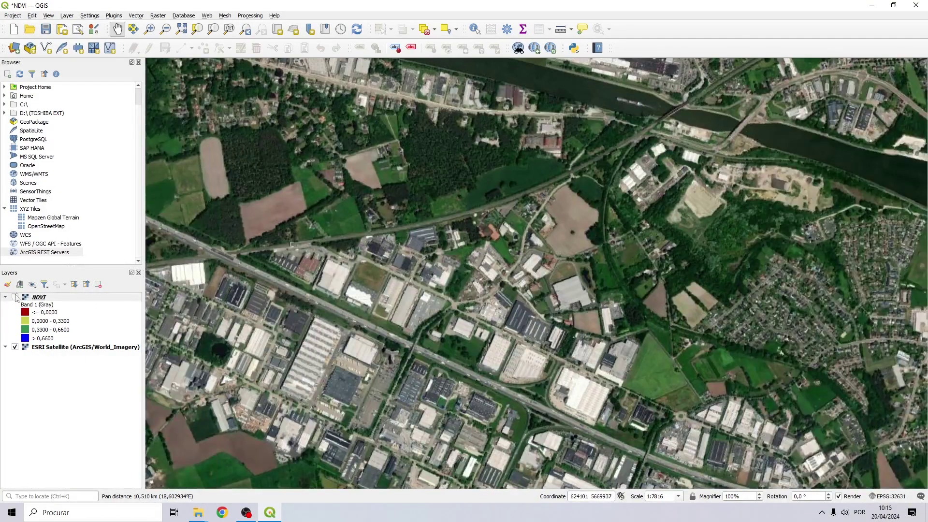
pyautogui.click(15, 297)
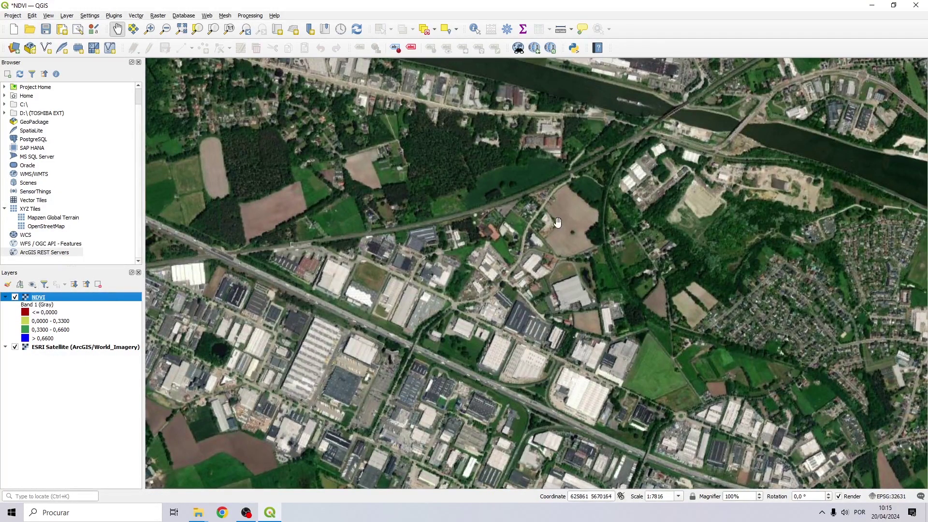
# Follow the river estuary to the port area, comparing NDVI with the imagery and ending with NDVI hidden.
pyautogui.scroll(-6, 557, 222)
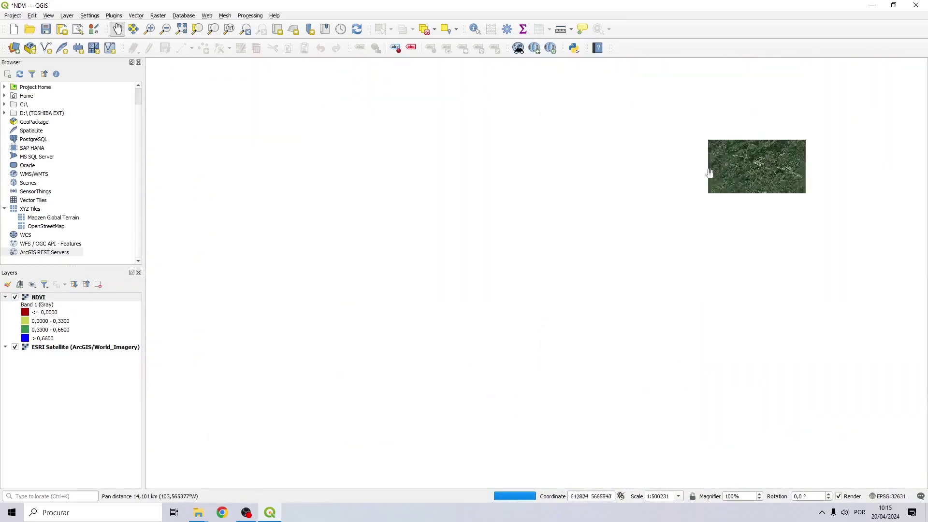
pyautogui.moveTo(536, 225); pyautogui.dragTo(495, 321)
pyautogui.scroll(6, 589, 235)
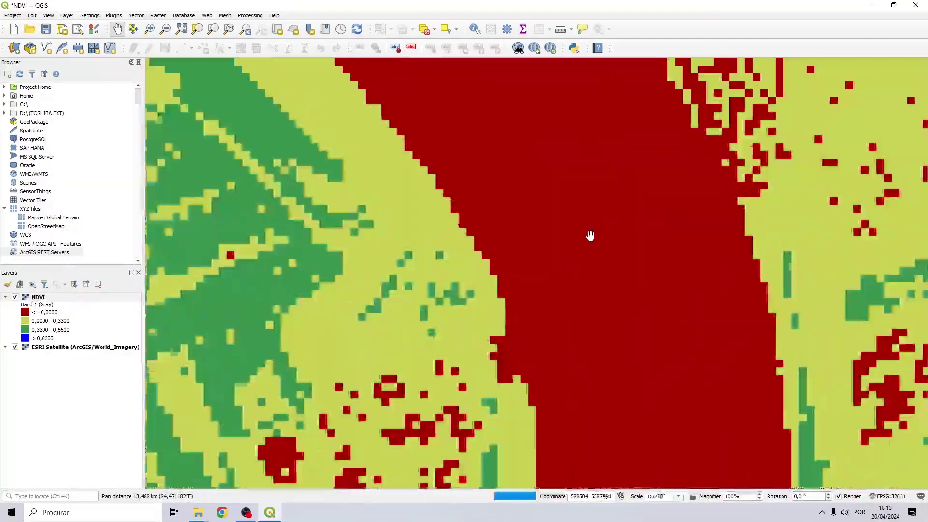
pyautogui.click(15, 297)
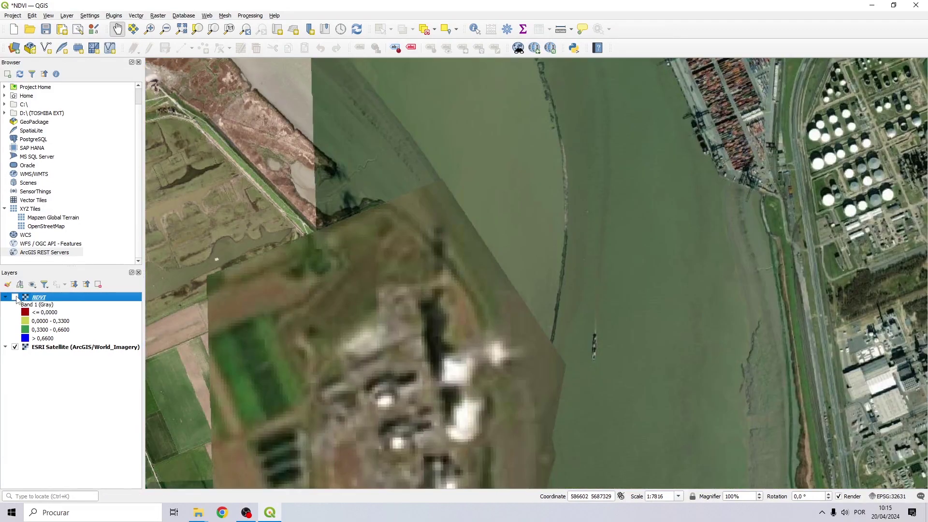
pyautogui.moveTo(199, 314); pyautogui.dragTo(383, 238)
pyautogui.scroll(-1, 384, 238)
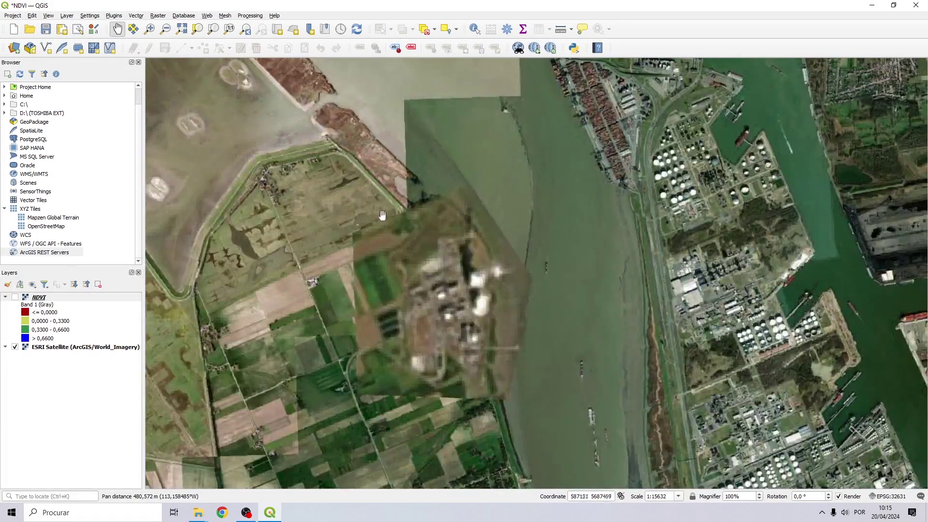
pyautogui.moveTo(367, 200); pyautogui.dragTo(483, 291)
pyautogui.moveTo(352, 224); pyautogui.dragTo(590, 382)
pyautogui.click(15, 297)
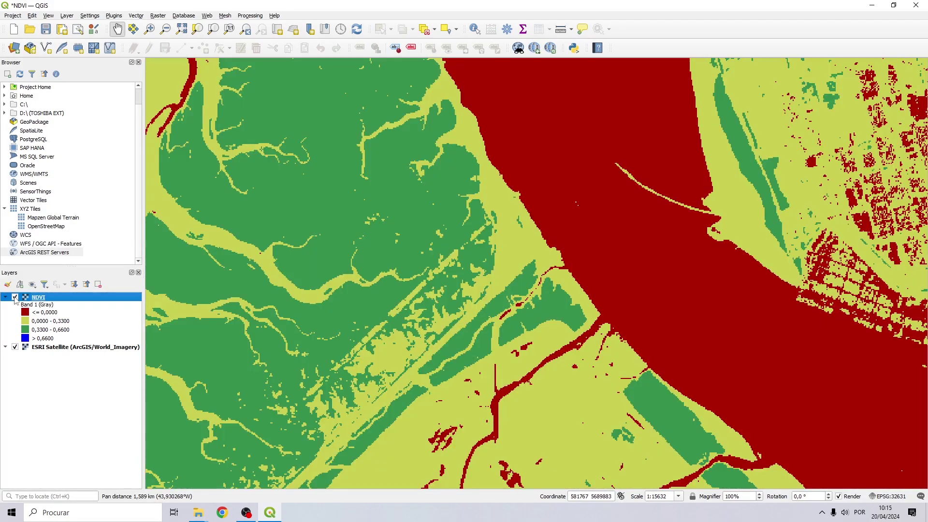
pyautogui.click(15, 297)
# Zoom to the full region, switch NDVI back on and frame the whole raster over the imagery.
pyautogui.hotkey('ctrl', 'shift', 'f')
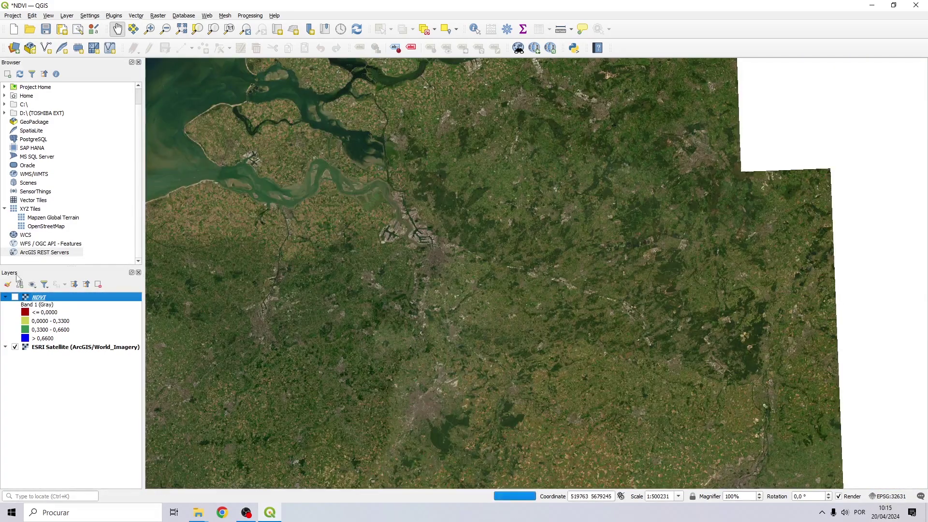
pyautogui.click(15, 297)
pyautogui.scroll(-2, 345, 202)
pyautogui.moveTo(344, 202); pyautogui.dragTo(363, 249)
pyautogui.scroll(2, 441, 190)
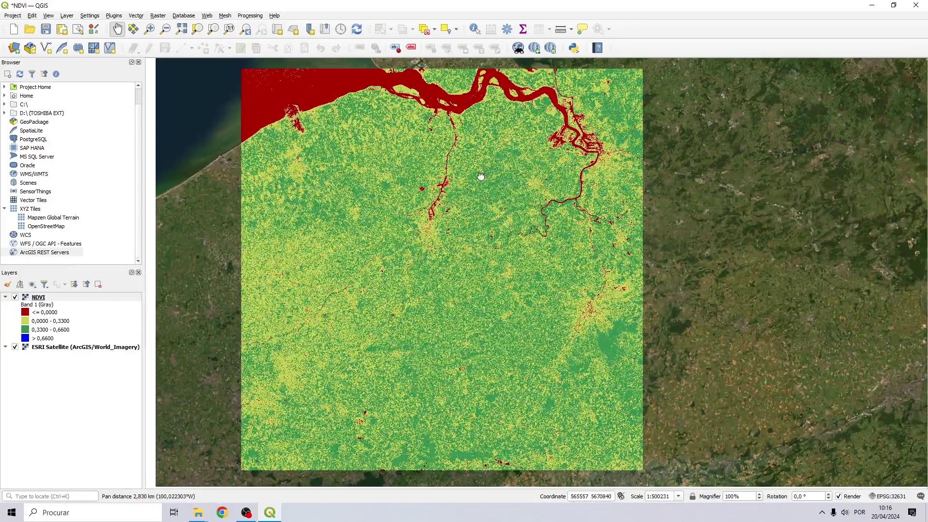